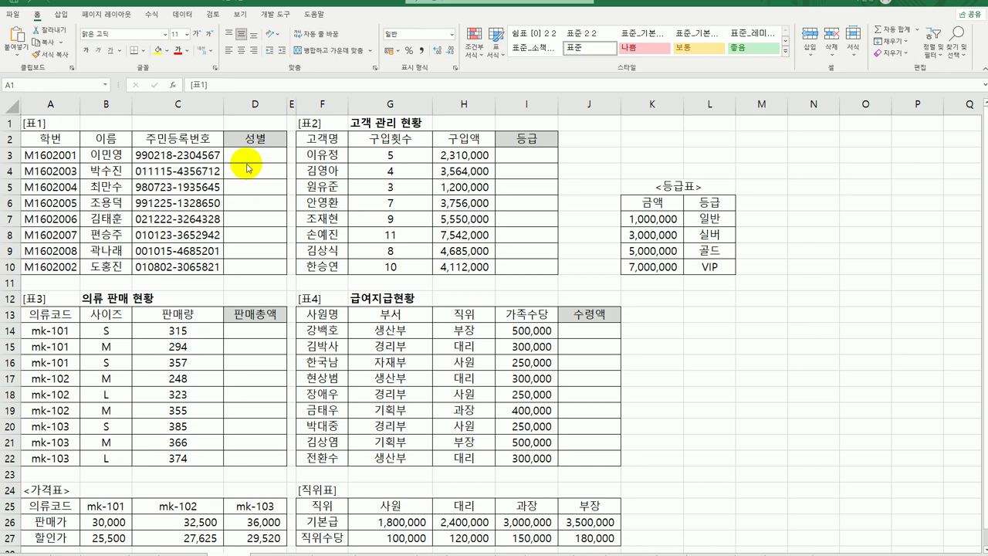
Step: Start a MID function in cell D3 of the 성별 column and open its function arguments
{"action": "left_click", "coordinate": [252, 154]}
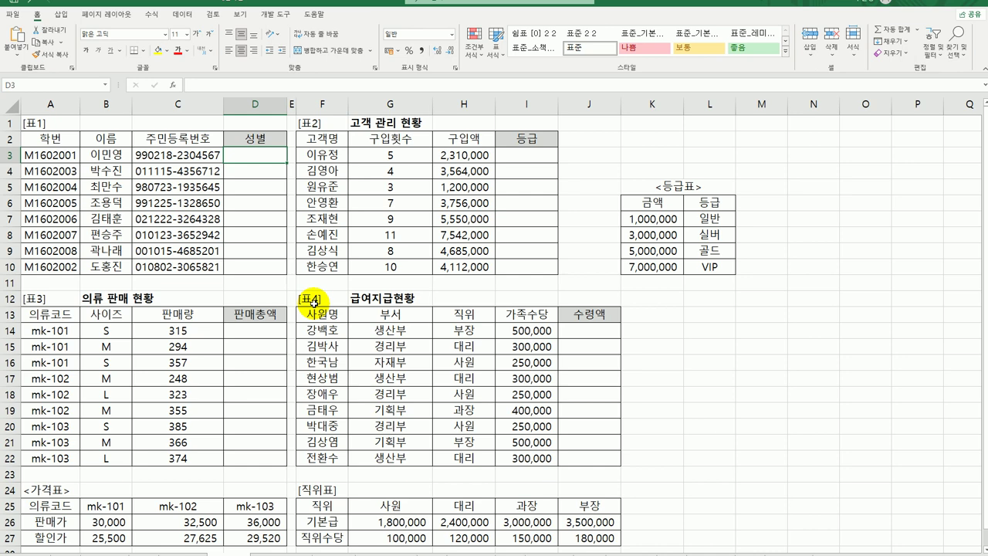
{"action": "left_click", "coordinate": [160, 155]}
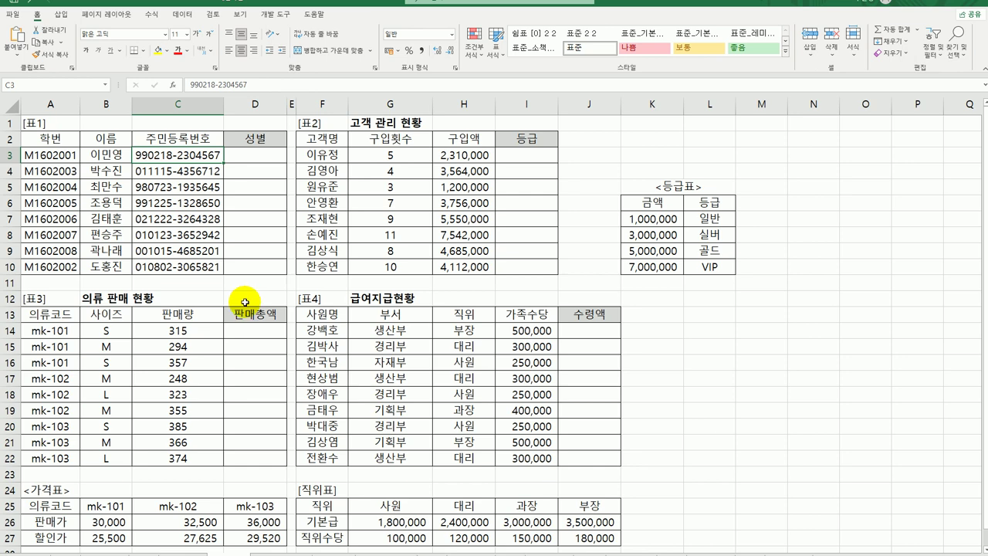
{"action": "left_click", "coordinate": [251, 154]}
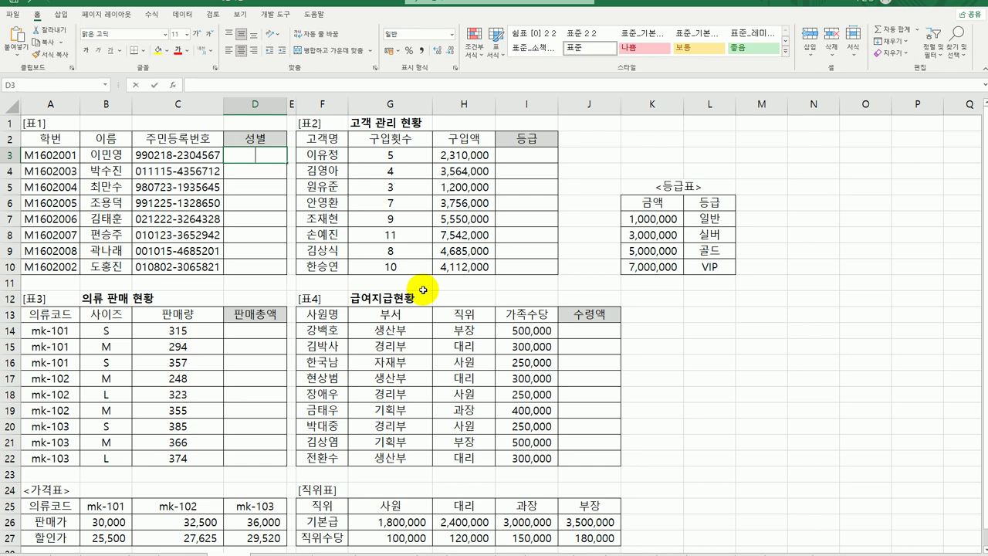
{"action": "type", "text": "="}
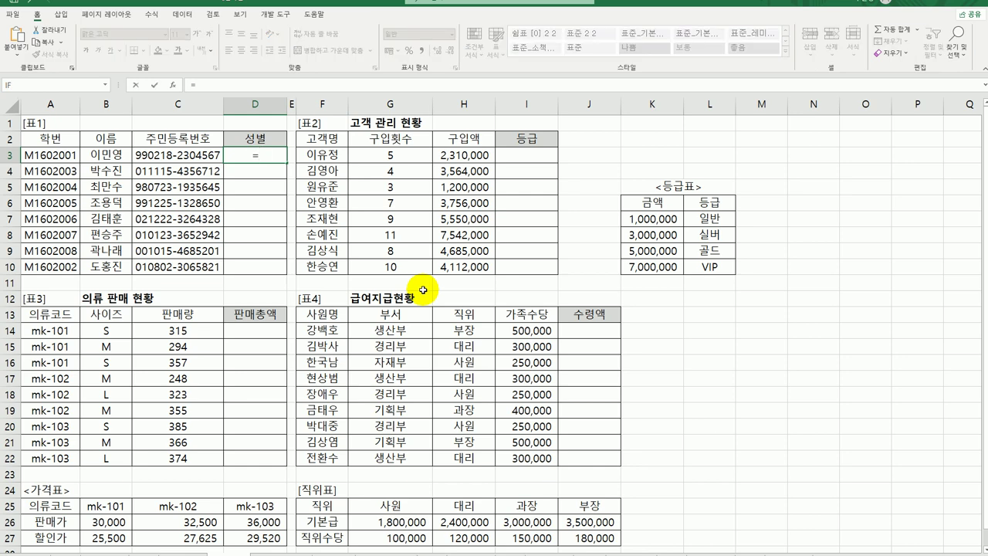
{"action": "type", "text": "ㅡ"}
{"action": "type", "text": "mi"}
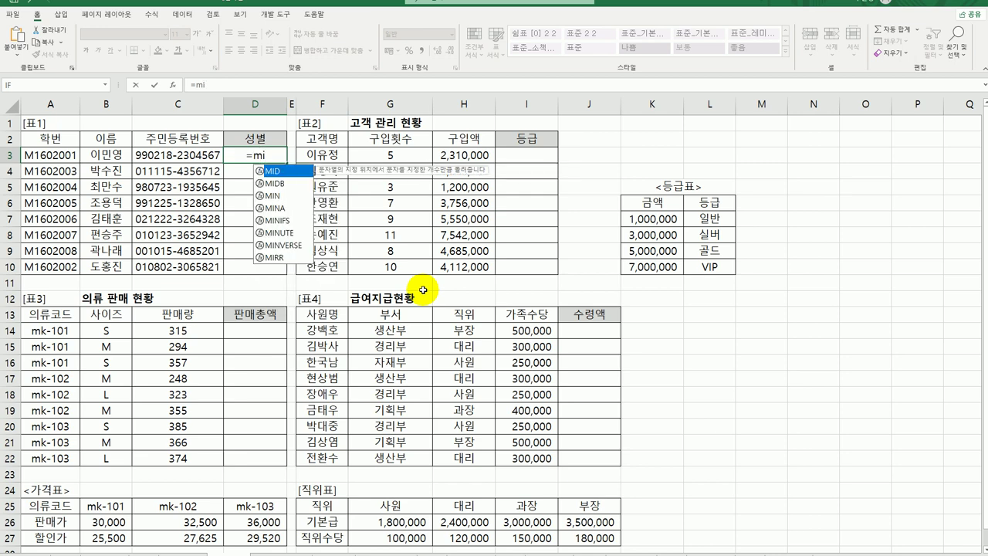
{"action": "double_click", "coordinate": [278, 169]}
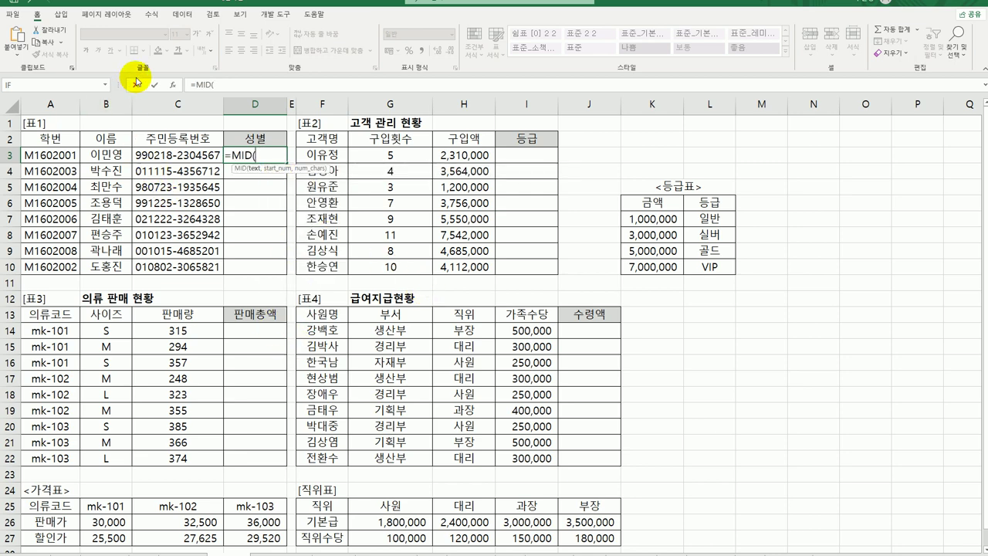
{"action": "left_click", "coordinate": [172, 84]}
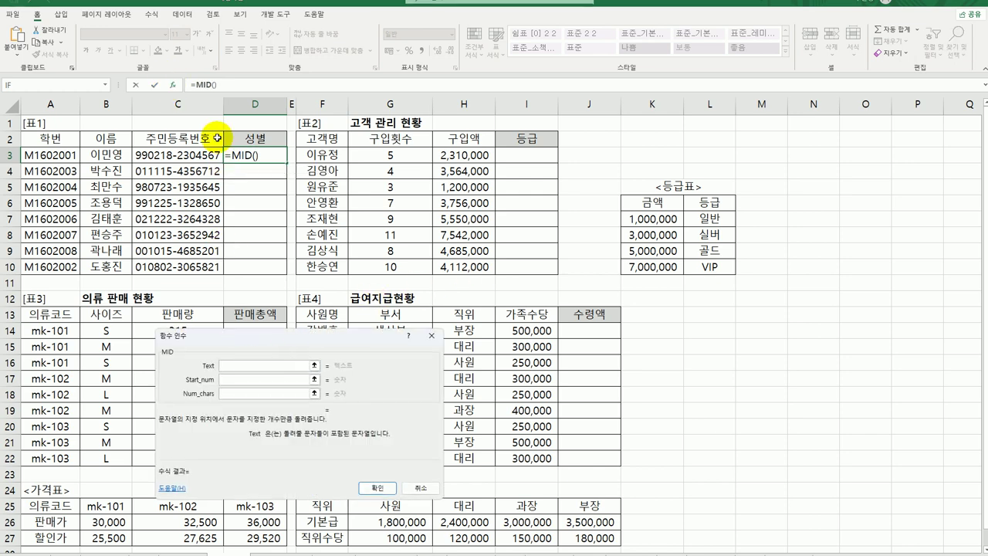
Step: Set MID to extract 1 character from C3 starting at position 8, and fill the formula down to D10
{"action": "left_click", "coordinate": [198, 154]}
{"action": "left_click", "coordinate": [235, 379]}
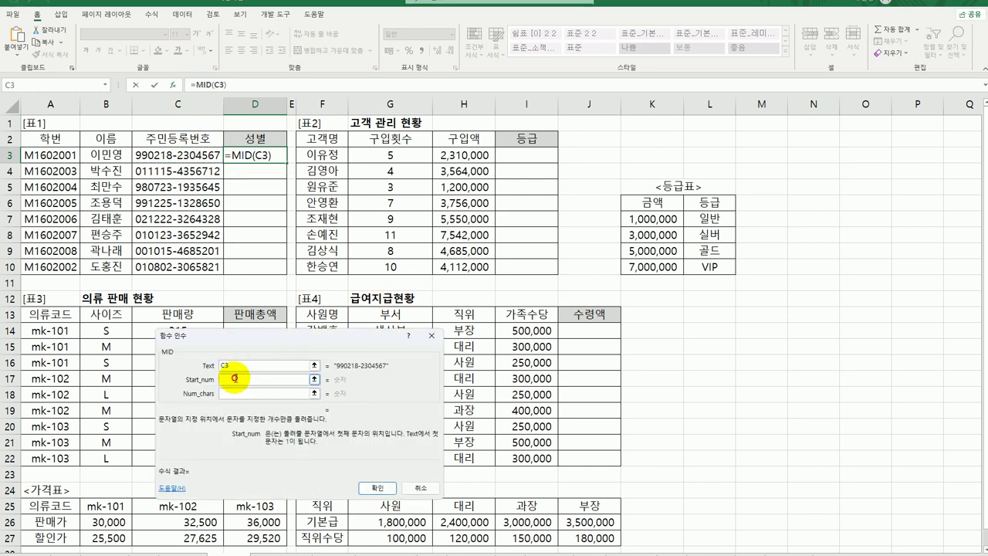
{"action": "type", "text": "8"}
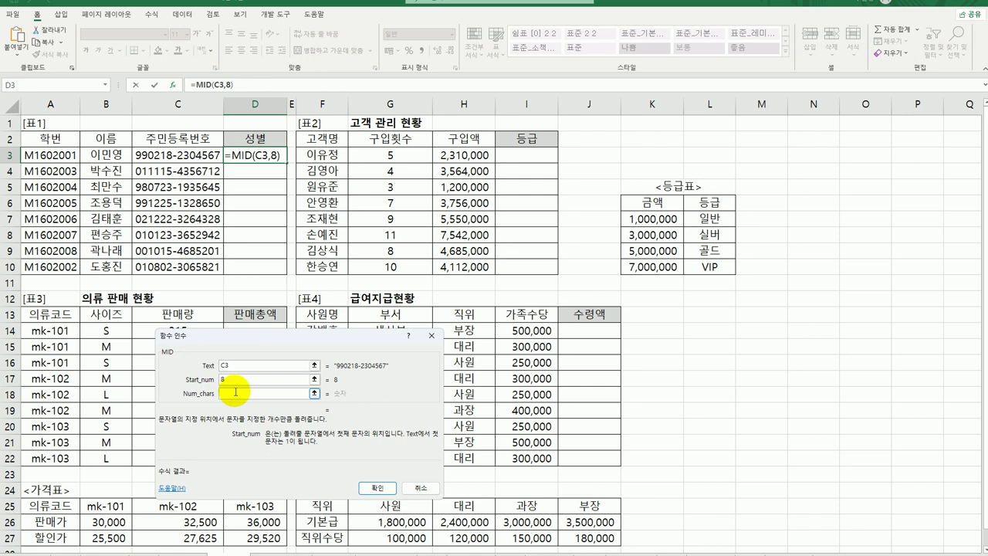
{"action": "left_click", "coordinate": [236, 392]}
{"action": "type", "text": "1"}
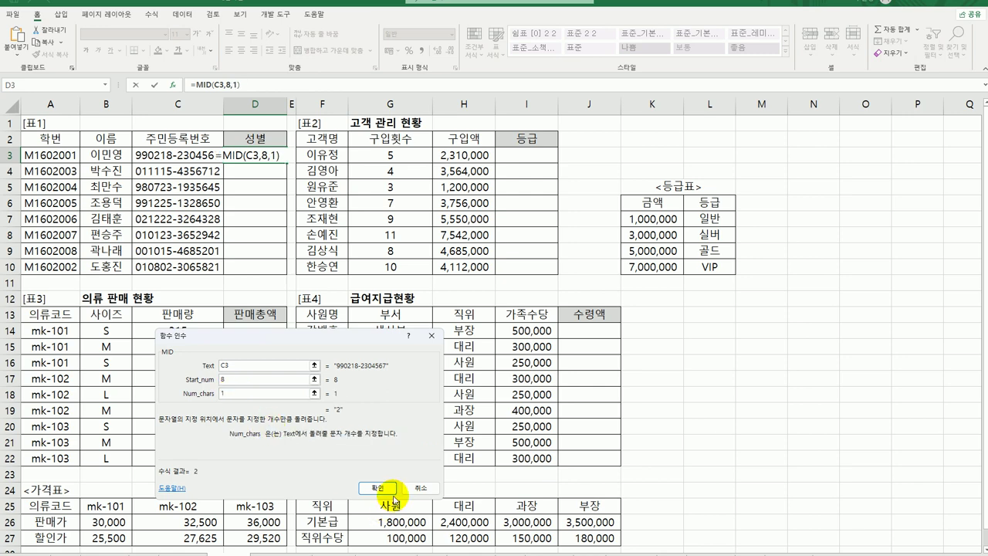
{"action": "left_click", "coordinate": [377, 487]}
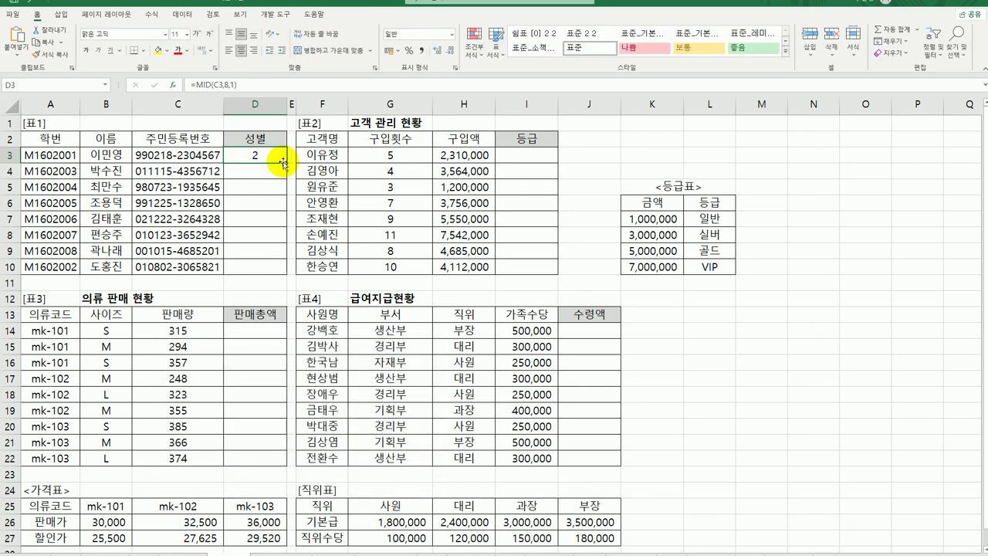
{"action": "left_click_drag", "start_coordinate": [285, 163], "coordinate": [277, 270]}
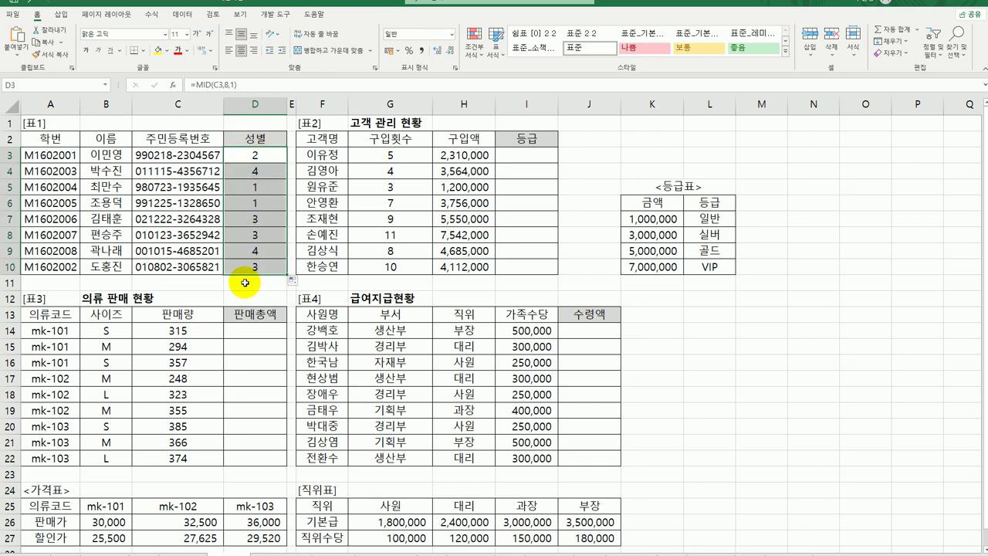
Step: Wrap the MID formula in D3 in a CHOOSE function, using the MID result as Index_num in its function arguments
{"action": "left_click", "coordinate": [255, 155]}
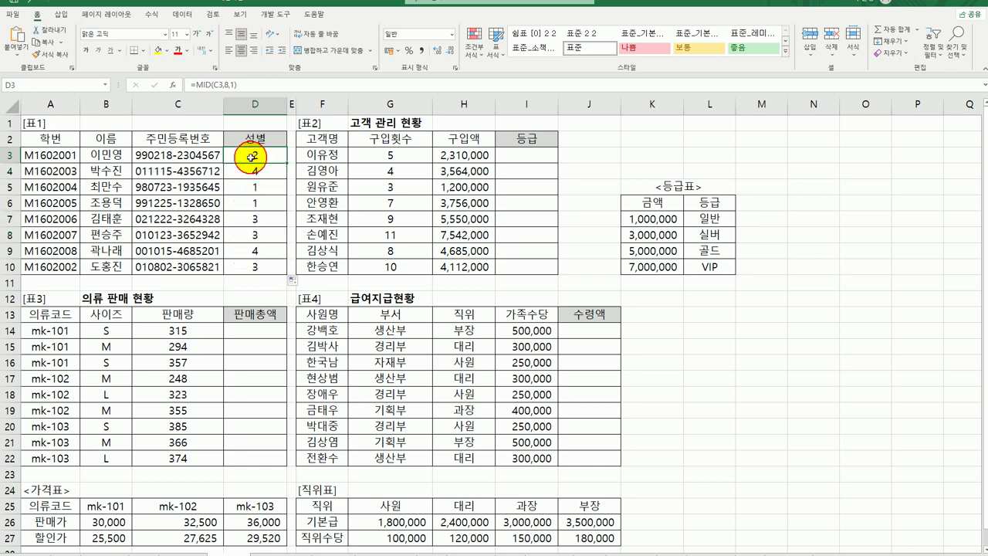
{"action": "double_click", "coordinate": [252, 156]}
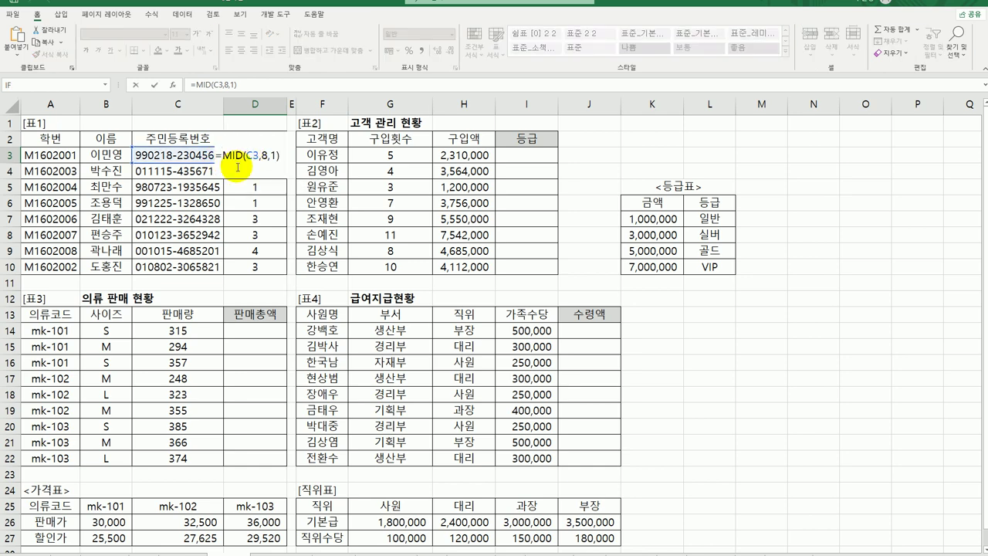
{"action": "type", "text": "cho"}
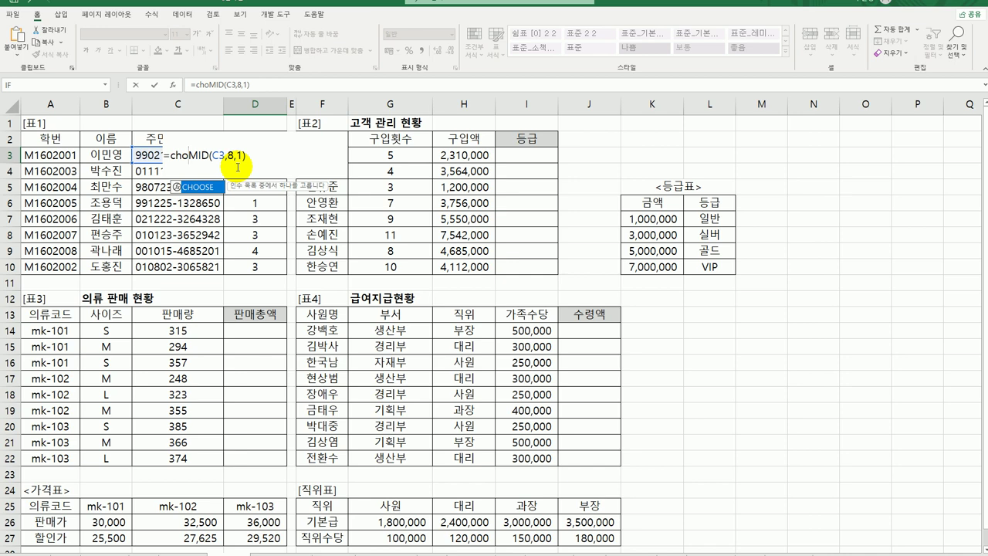
{"action": "double_click", "coordinate": [202, 186]}
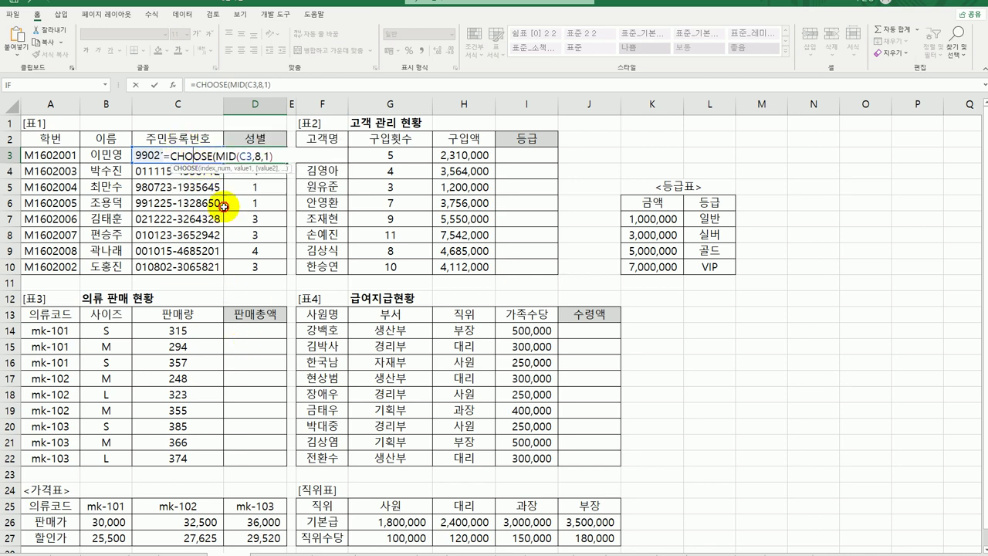
{"action": "left_click", "coordinate": [171, 85]}
{"action": "left_click_drag", "start_coordinate": [323, 329], "coordinate": [506, 141]}
{"action": "left_click", "coordinate": [442, 180]}
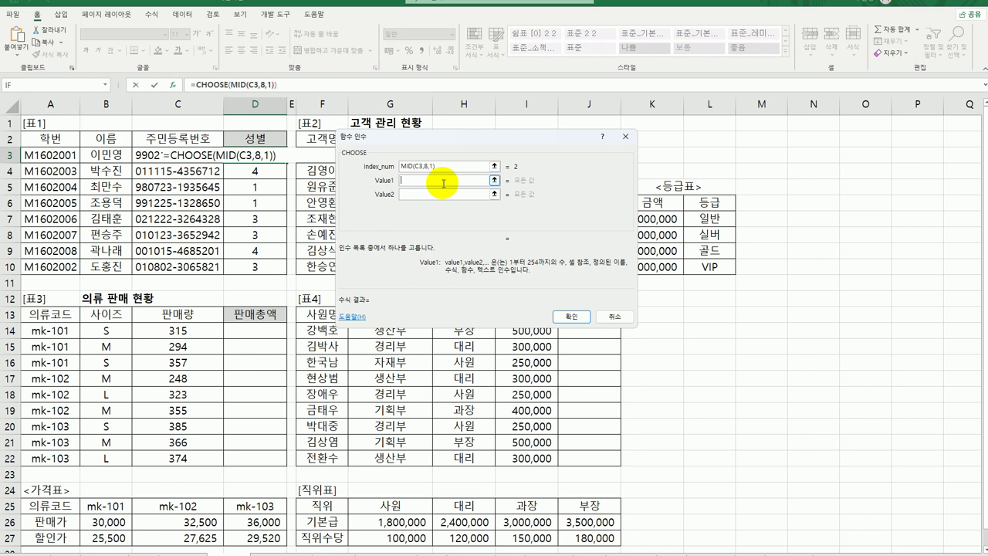
Step: Set CHOOSE's Value1 to Value4 to 남, 여, 남 and 여
{"action": "type", "text": "남"}
{"action": "key", "text": "Tab"}
{"action": "type", "text": "ㅇ"}
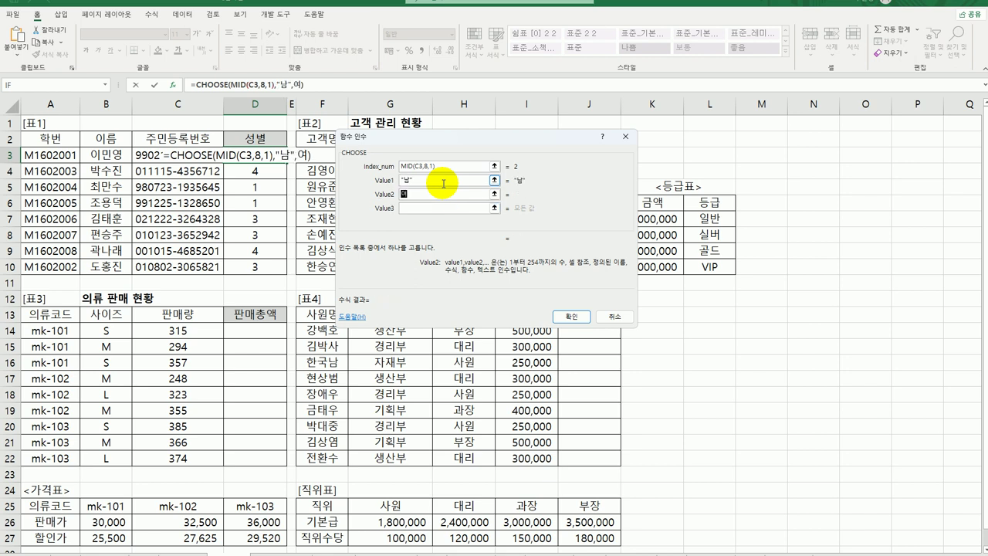
{"action": "key", "text": "Tab"}
{"action": "type", "text": "남"}
{"action": "key", "text": "Tab"}
{"action": "type", "text": "ㅇ"}
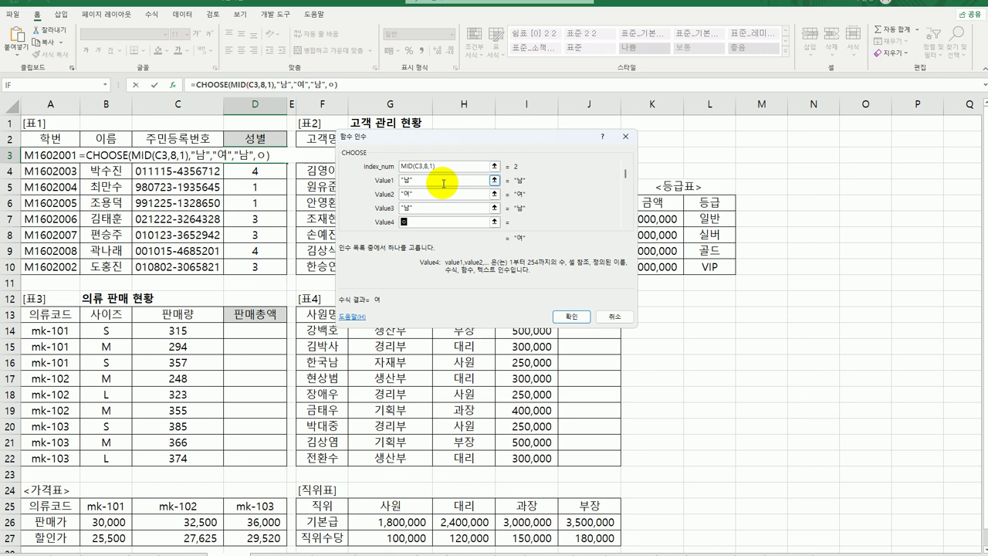
{"action": "key", "text": "Tab"}
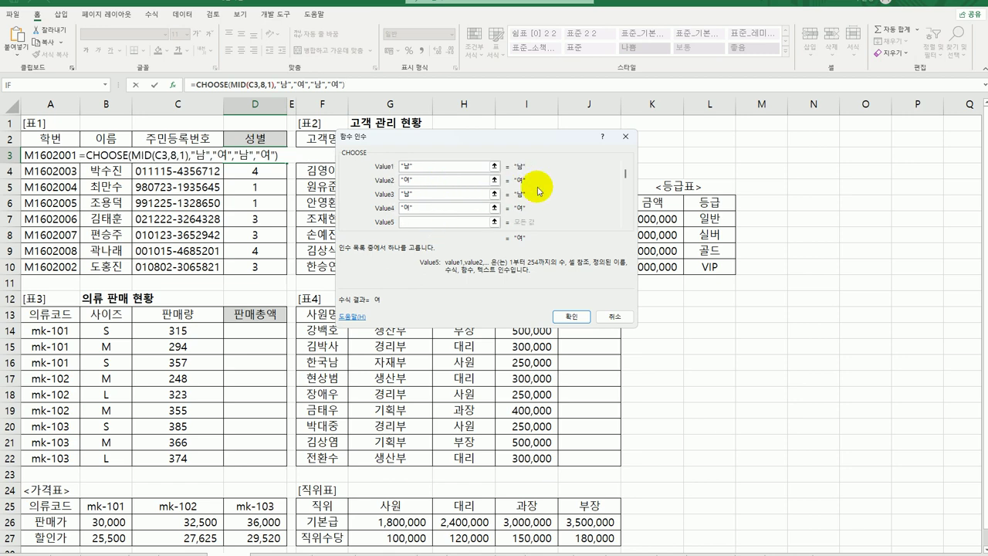
Step: Review and confirm the CHOOSE arguments, and fill the D3 formula down to D10
{"action": "left_click", "coordinate": [625, 166]}
{"action": "left_click", "coordinate": [433, 223]}
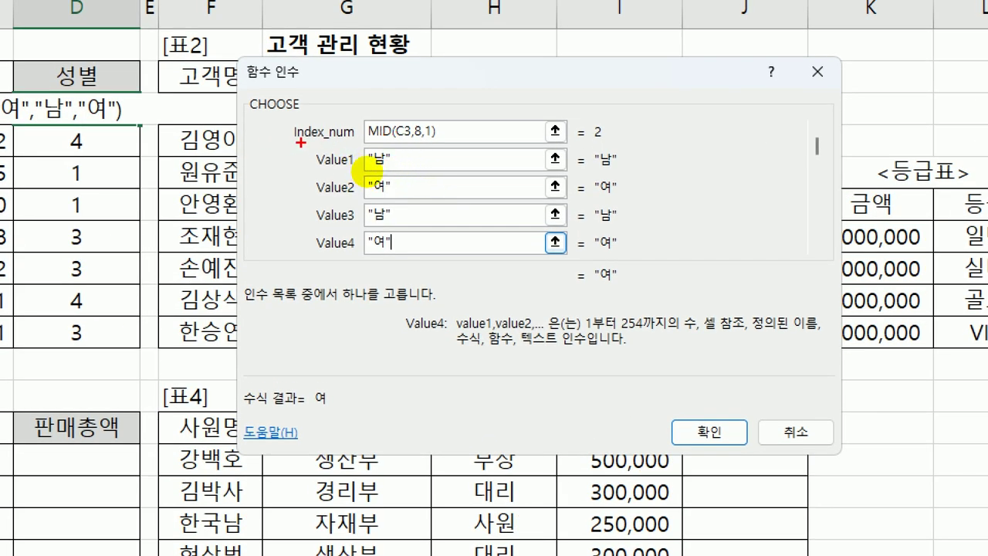
{"action": "left_click_drag", "start_coordinate": [294, 142], "coordinate": [446, 150]}
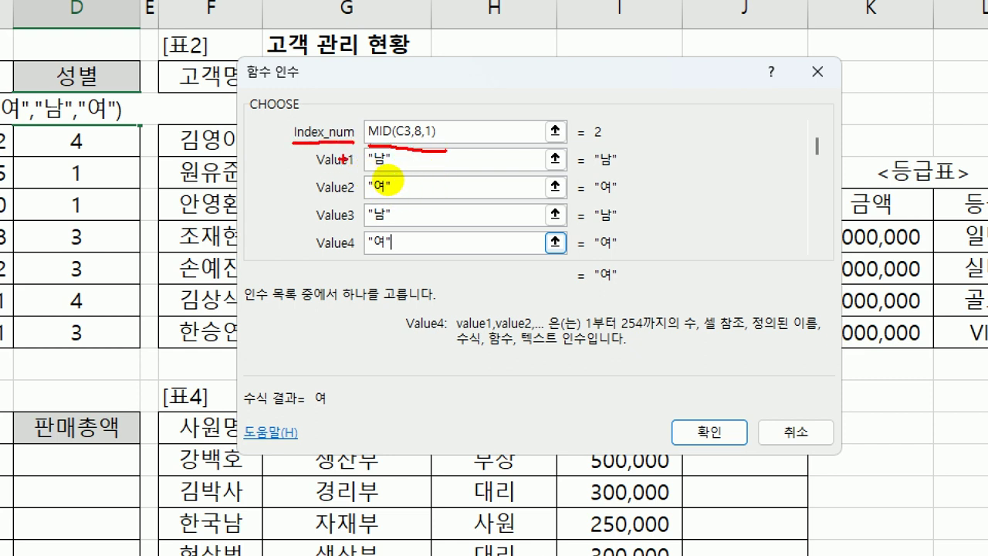
{"action": "left_click_drag", "start_coordinate": [354, 154], "coordinate": [354, 255]}
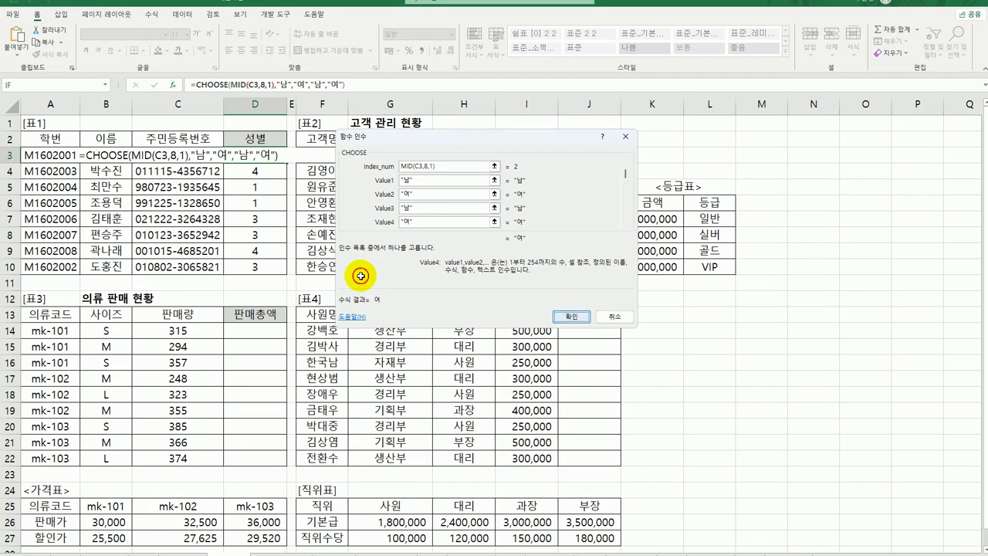
{"action": "key", "text": "Return"}
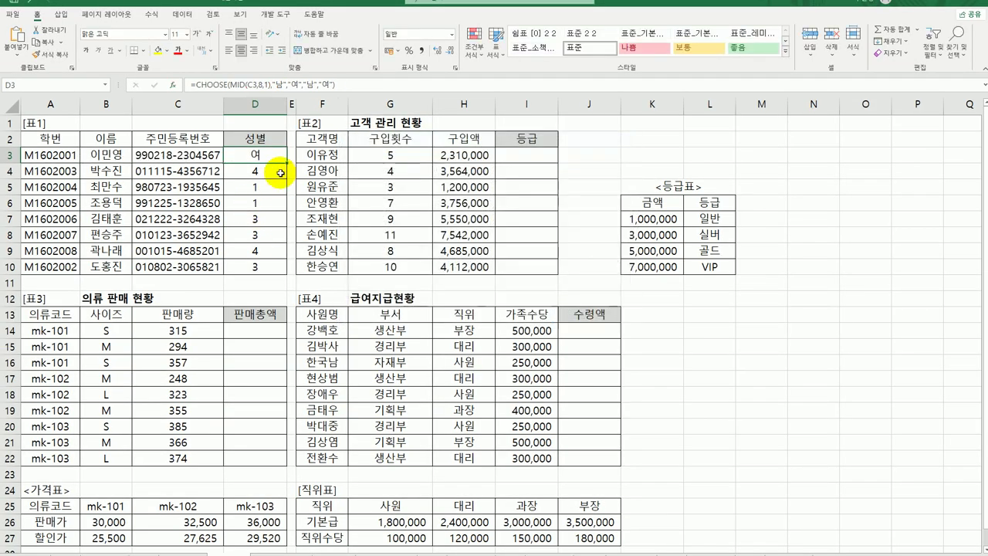
{"action": "left_click_drag", "start_coordinate": [285, 163], "coordinate": [268, 272]}
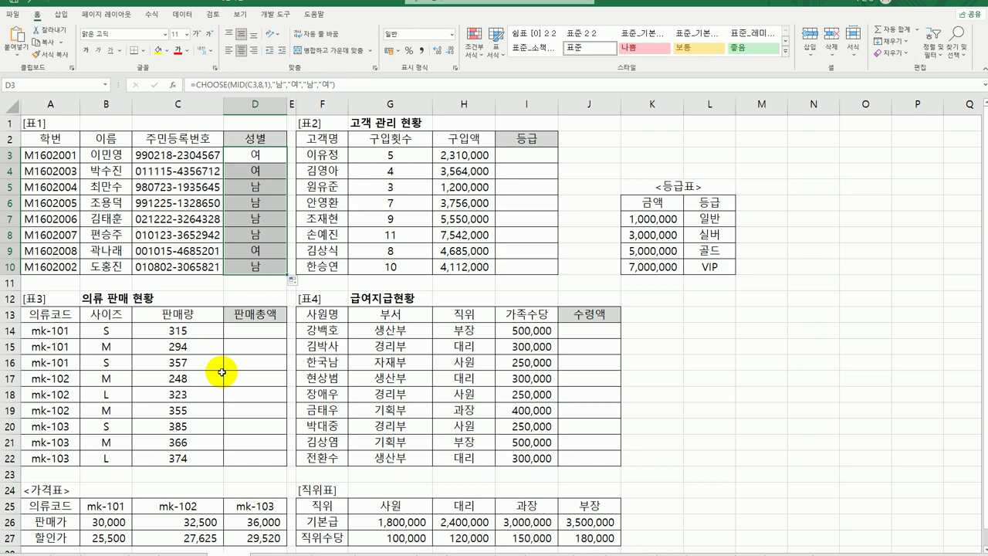
Step: Examine the 구입액 values in H3:H10 against the amounts and grades in the 등급표 lookup table
{"action": "left_click", "coordinate": [535, 154]}
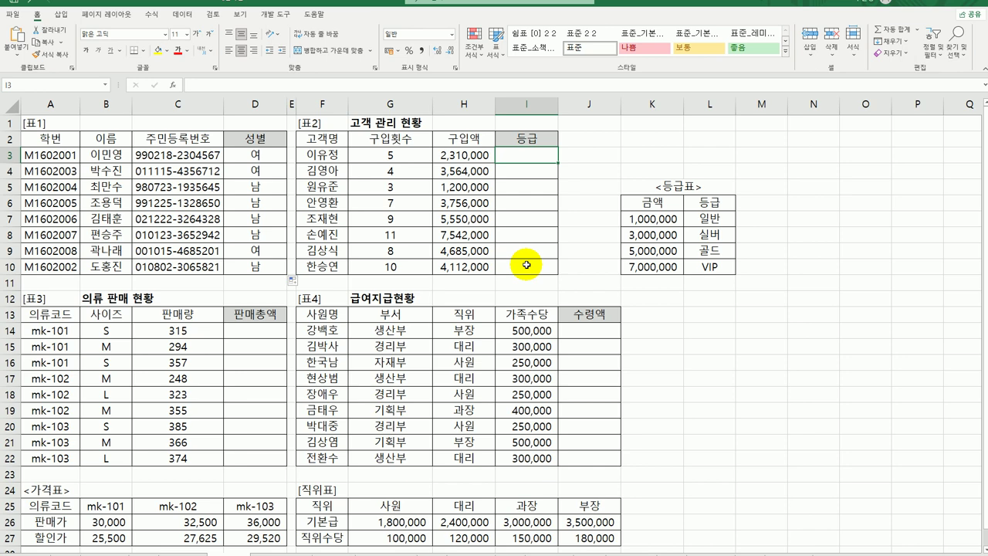
{"action": "left_click_drag", "start_coordinate": [469, 154], "coordinate": [470, 271]}
{"action": "left_click_drag", "start_coordinate": [644, 220], "coordinate": [692, 265]}
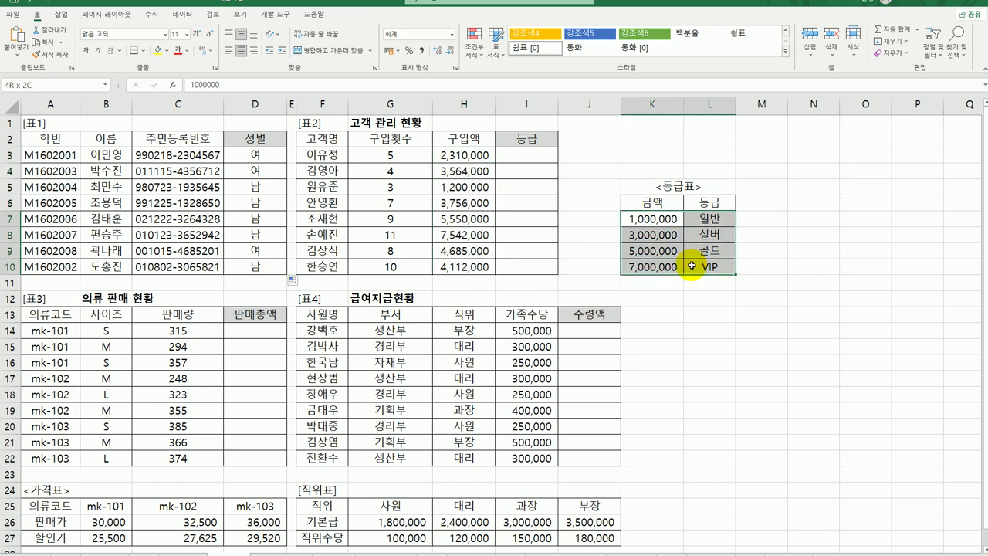
{"action": "left_click", "coordinate": [529, 156]}
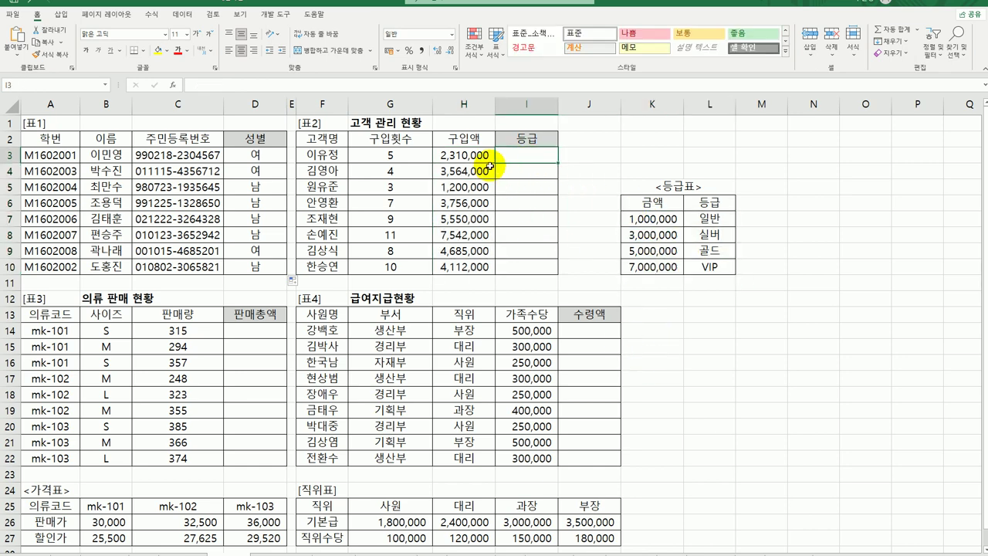
{"action": "left_click_drag", "start_coordinate": [471, 154], "coordinate": [472, 270]}
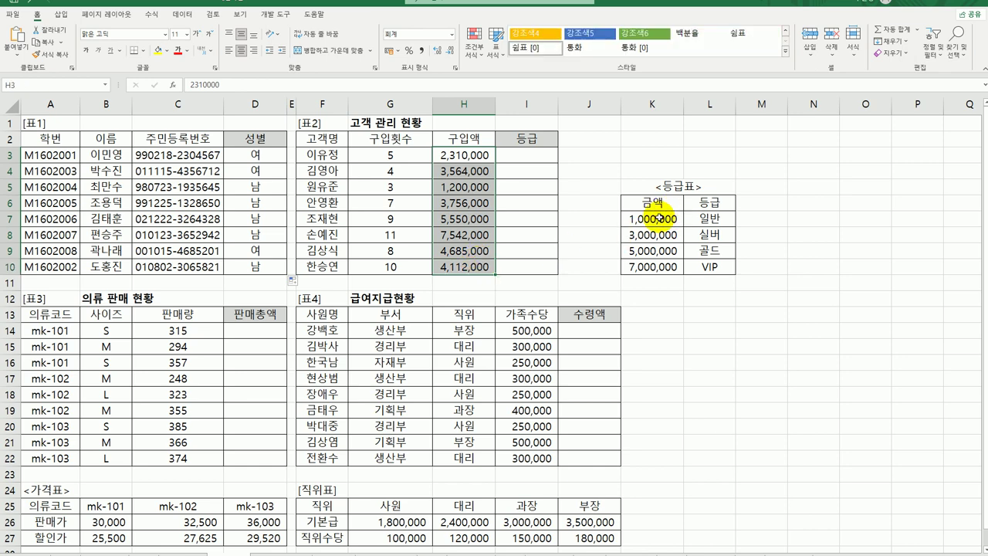
{"action": "left_click_drag", "start_coordinate": [657, 218], "coordinate": [658, 270]}
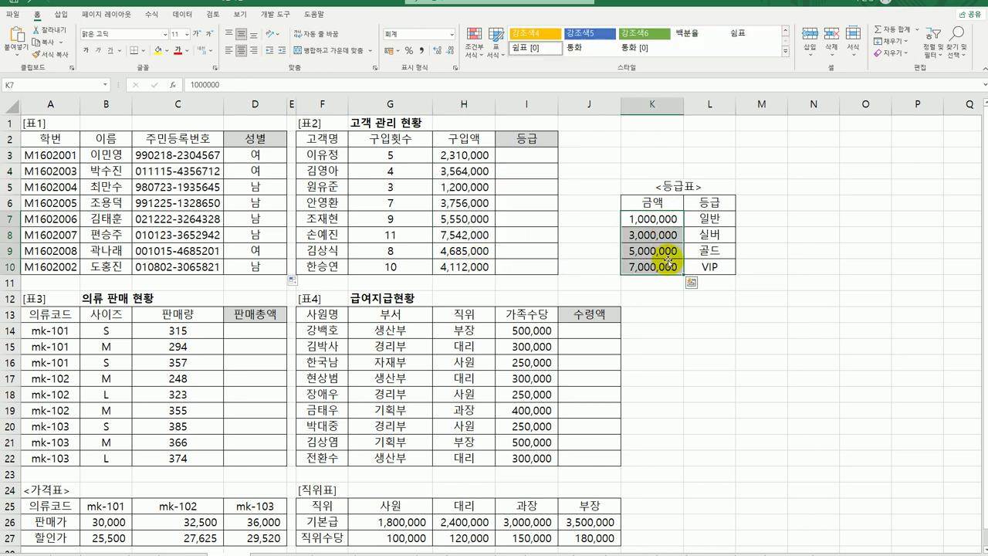
{"action": "left_click_drag", "start_coordinate": [708, 202], "coordinate": [716, 266]}
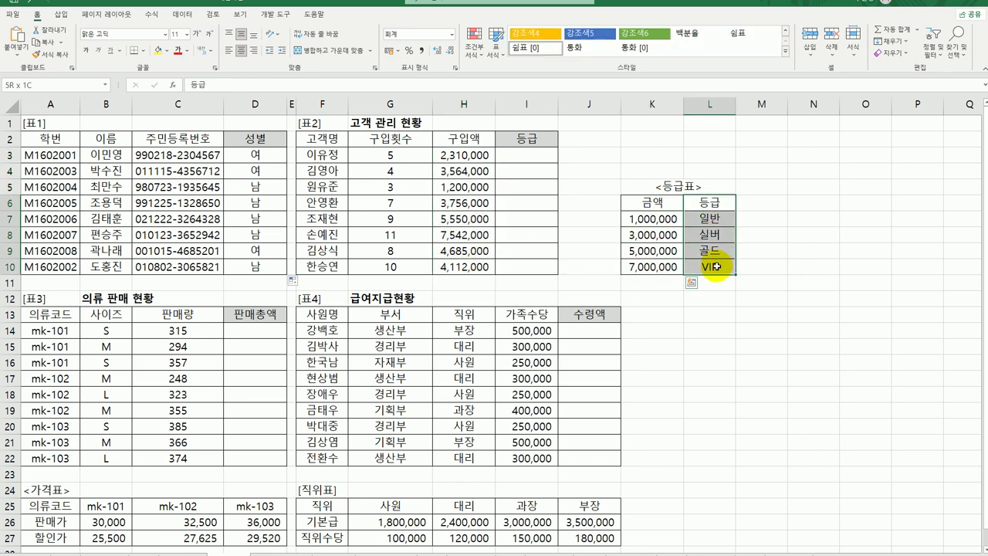
Step: Start a VLOOKUP in I3 through its function arguments, with the 구입액 cell H3 as Lookup_value
{"action": "left_click", "coordinate": [522, 154]}
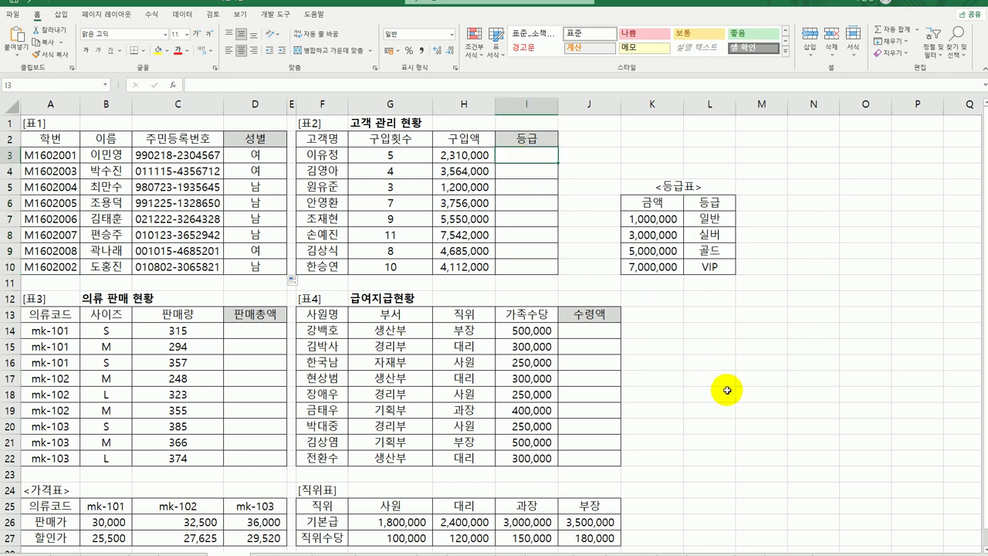
{"action": "type", "text": "=피"}
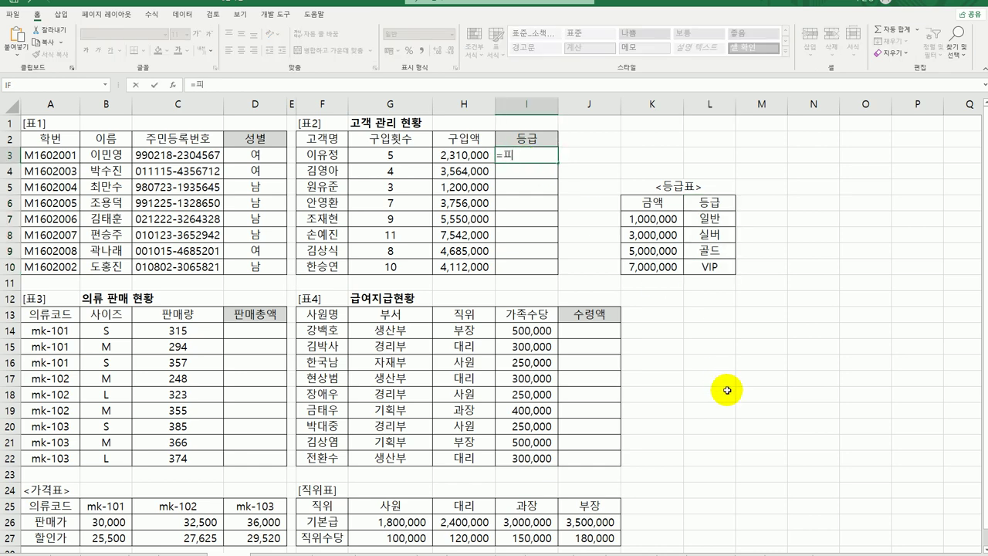
{"action": "type", "text": "vl"}
{"action": "key", "text": "Tab"}
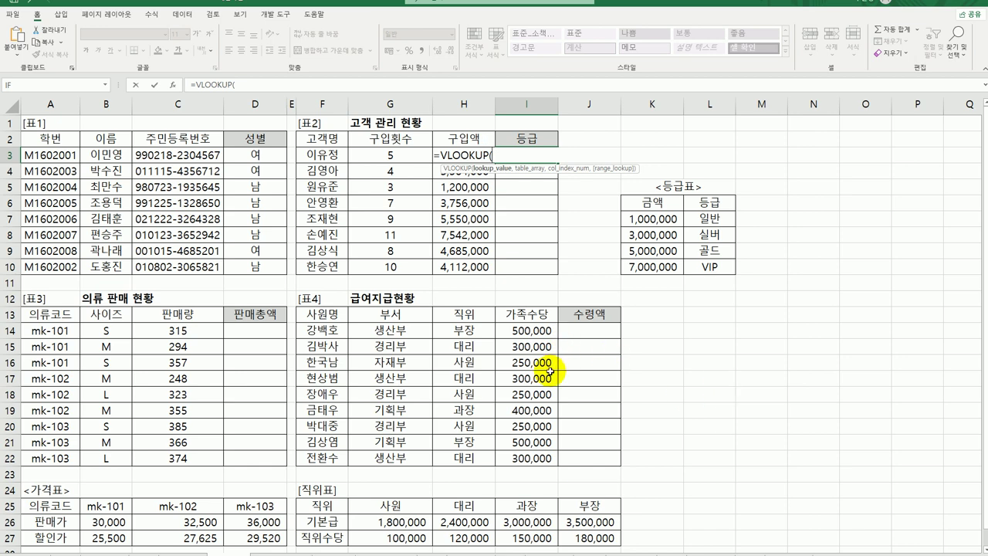
{"action": "left_click", "coordinate": [173, 84]}
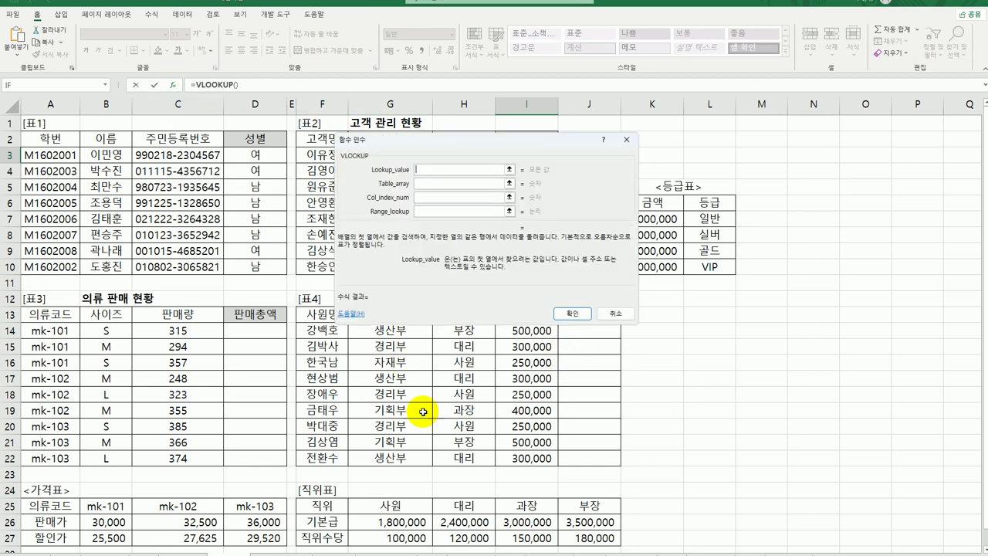
{"action": "left_click_drag", "start_coordinate": [470, 136], "coordinate": [529, 268]}
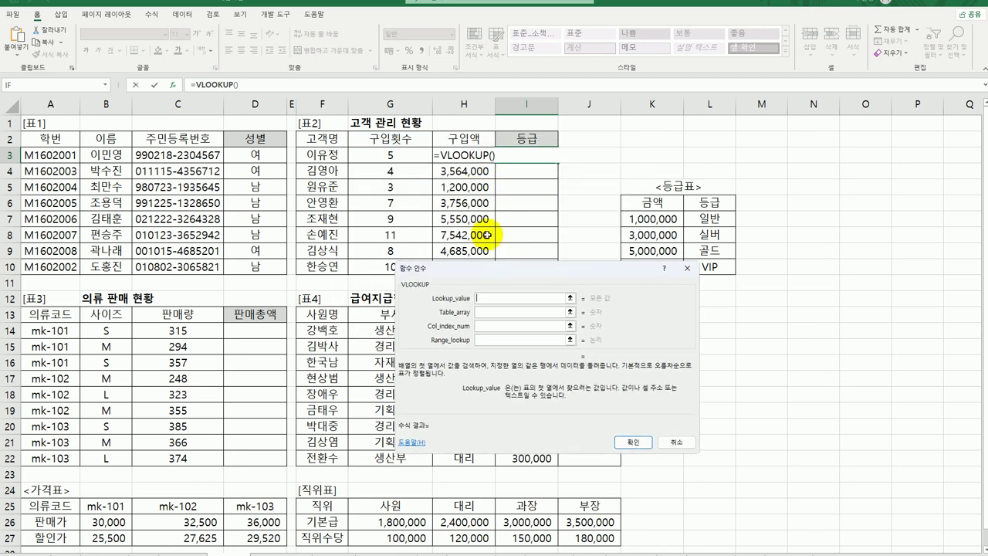
{"action": "left_click", "coordinate": [454, 155]}
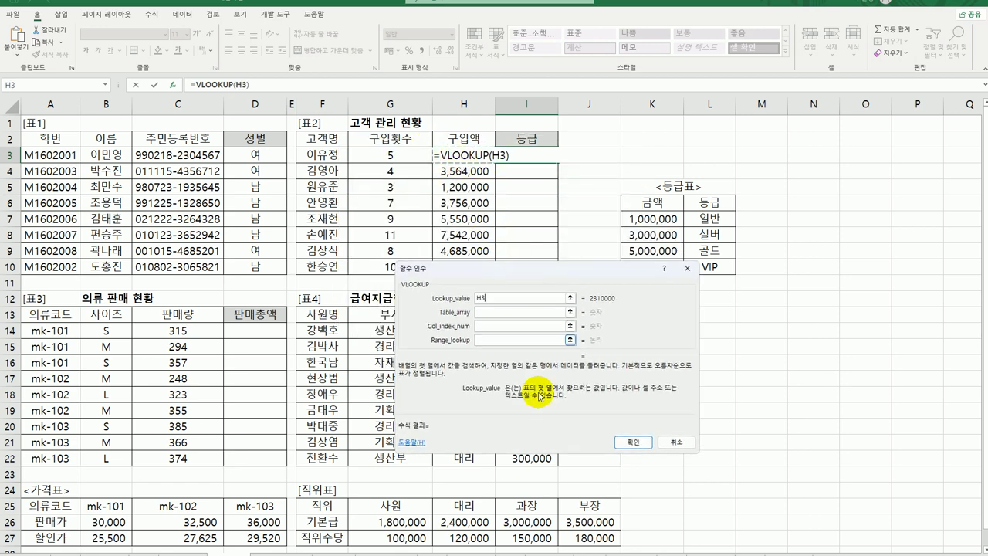
Step: Set VLOOKUP's Table_array to the absolute range $K$7:$L$10 and Col_index_num to 2
{"action": "left_click", "coordinate": [498, 311]}
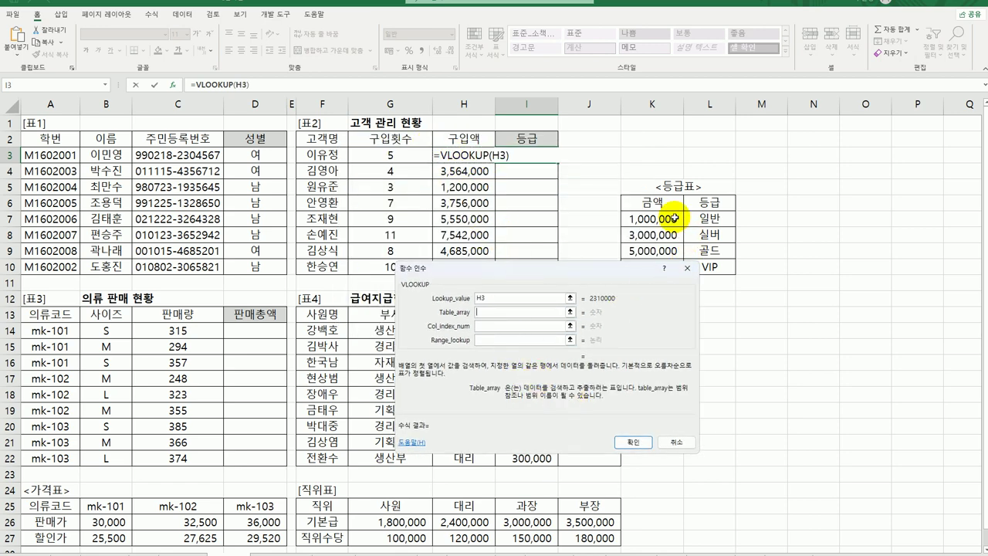
{"action": "left_click_drag", "start_coordinate": [673, 219], "coordinate": [707, 268]}
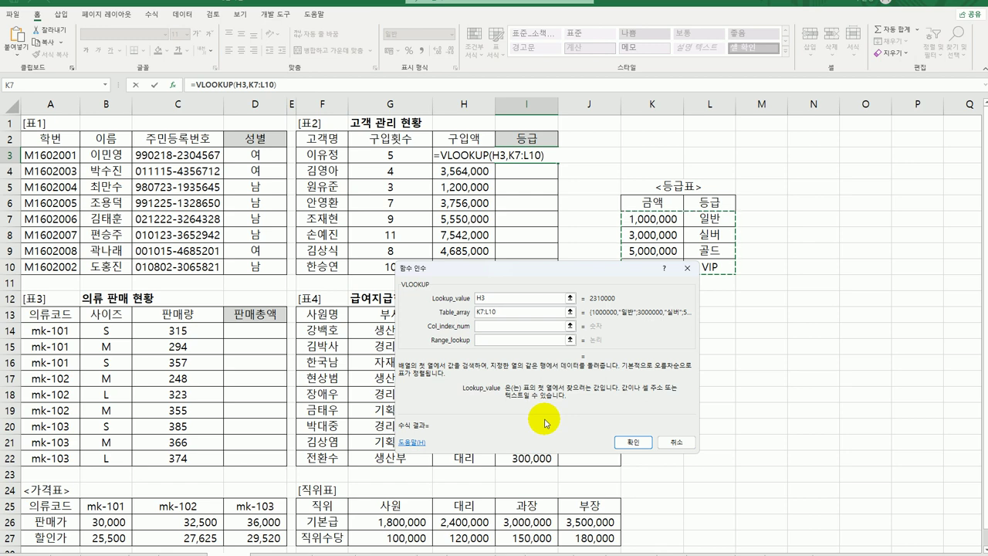
{"action": "key", "text": "F4"}
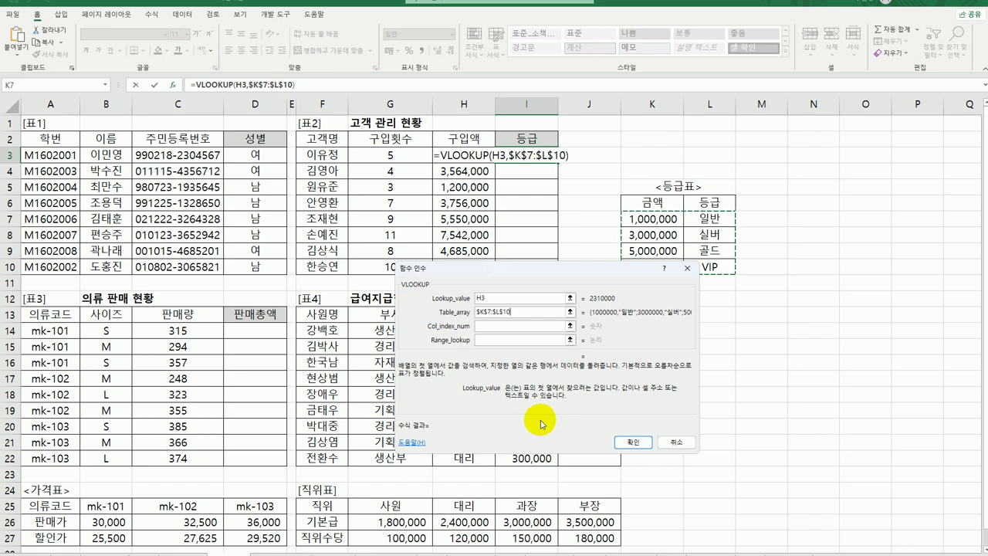
{"action": "left_click", "coordinate": [517, 326]}
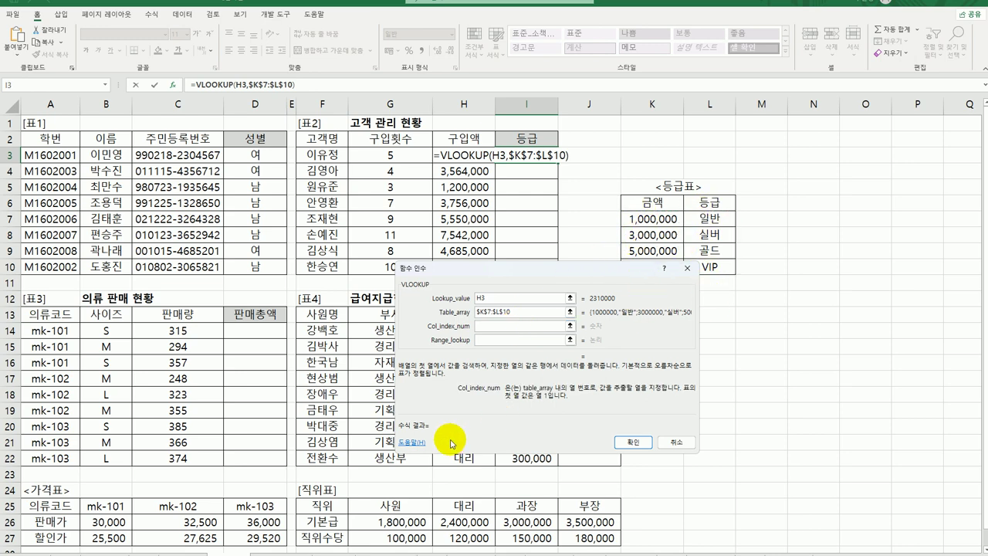
{"action": "type", "text": "2"}
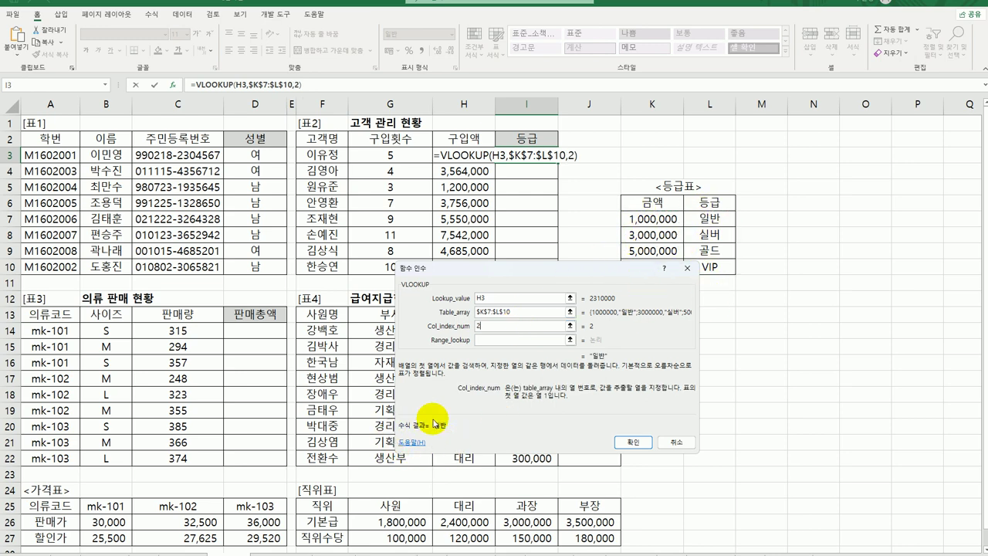
Step: Leave Range_lookup empty for an approximate match, confirm the VLOOKUP, and fill the I3 formula down to I10
{"action": "left_click", "coordinate": [491, 340]}
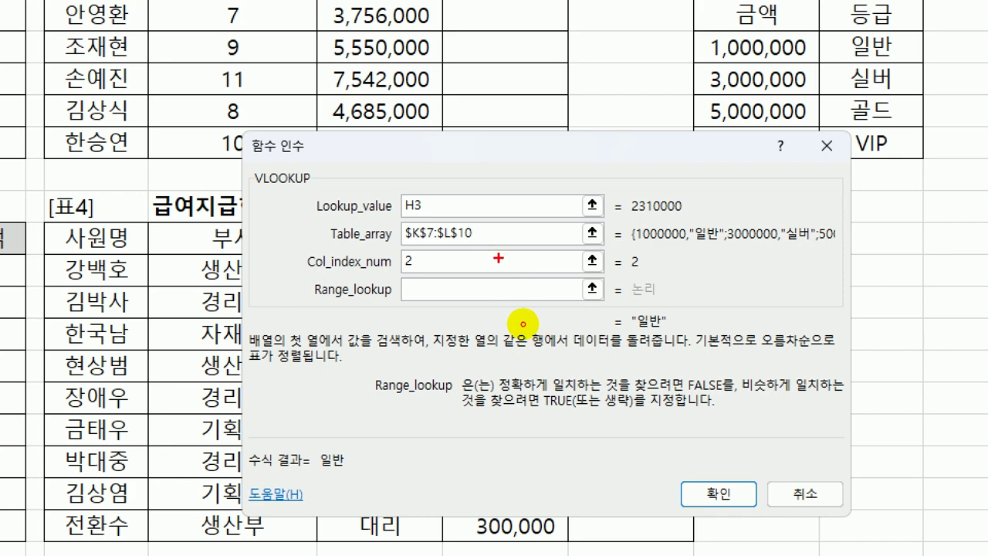
{"action": "mouse_move", "coordinate": [370, 166]}
{"action": "left_mouse_down"}
{"action": "mouse_move", "coordinate": [401, 289]}
{"action": "mouse_move", "coordinate": [519, 266]}
{"action": "left_mouse_up"}
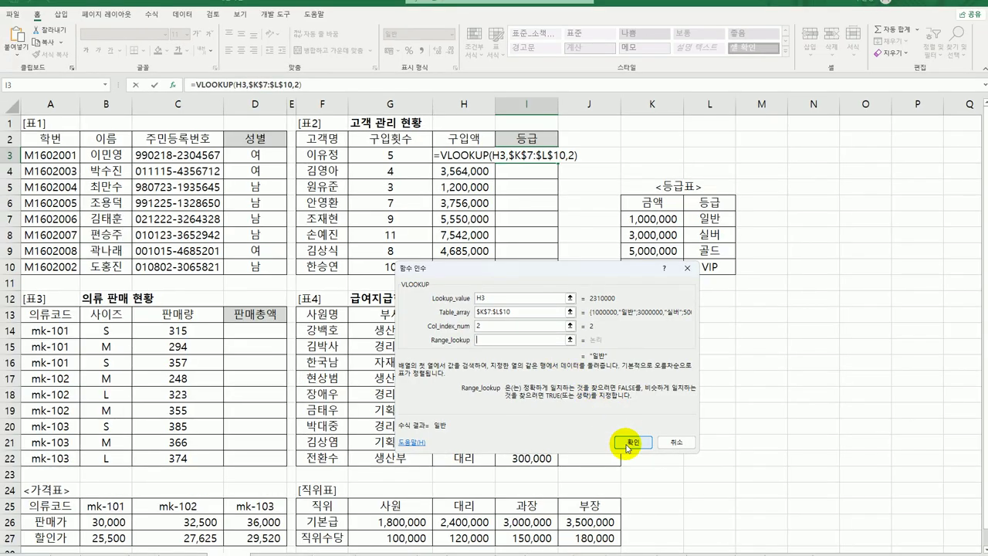
{"action": "left_click", "coordinate": [717, 493]}
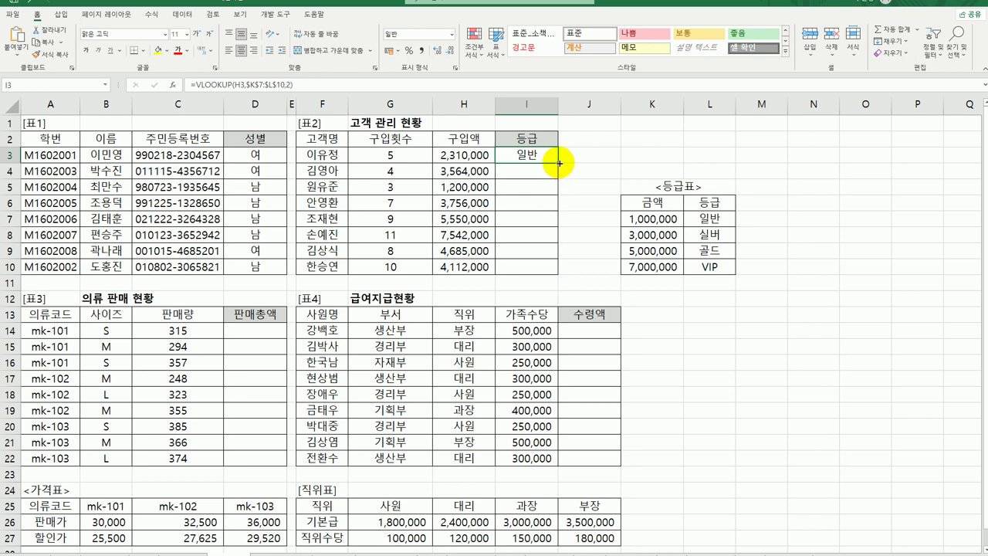
{"action": "left_click_drag", "start_coordinate": [558, 162], "coordinate": [549, 266]}
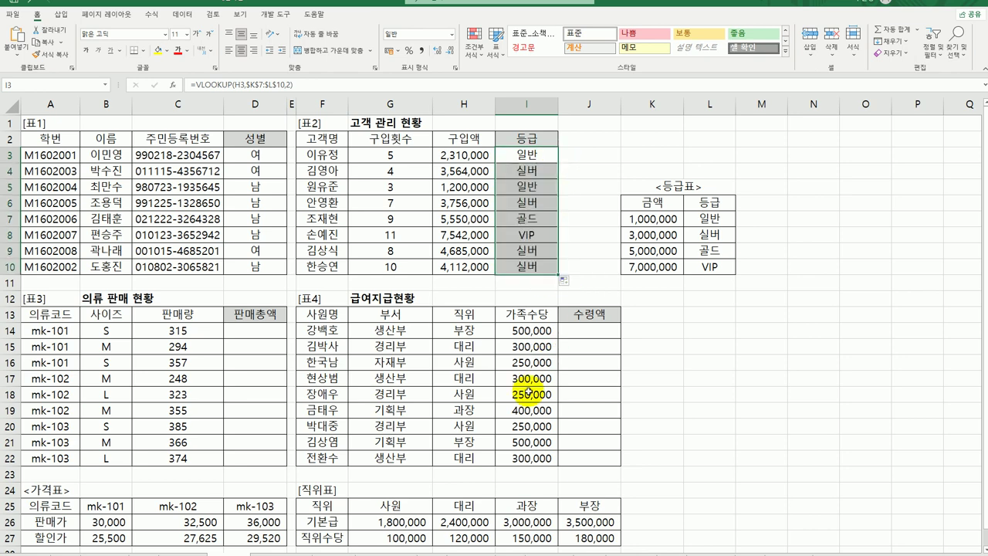
Step: Examine how the 의류코드 and 판매량 in 표3 relate to the codes, 판매가 and 할인가 rows of the 가격표
{"action": "scroll", "coordinate": [524, 392], "scroll_direction": "down", "scroll_amount": 1}
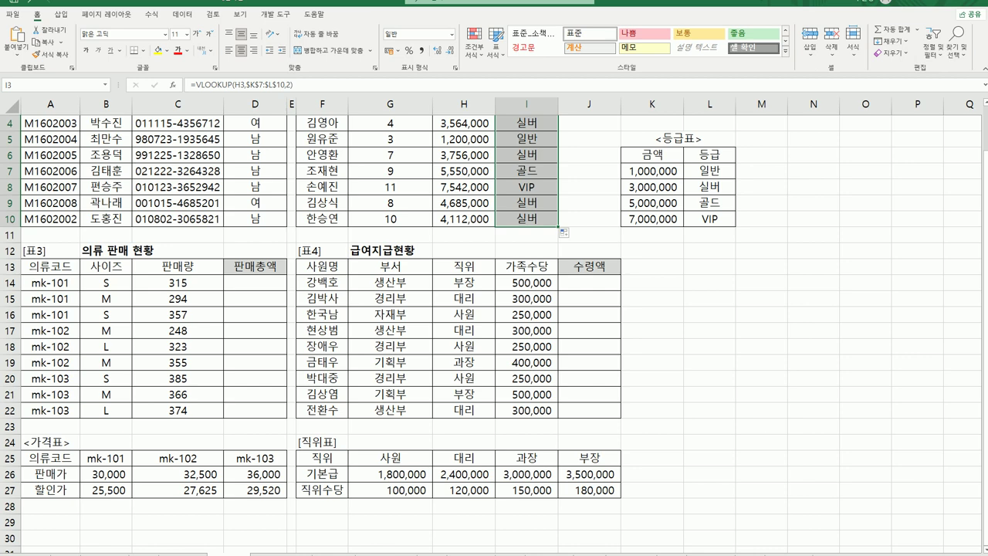
{"action": "left_click", "coordinate": [198, 282]}
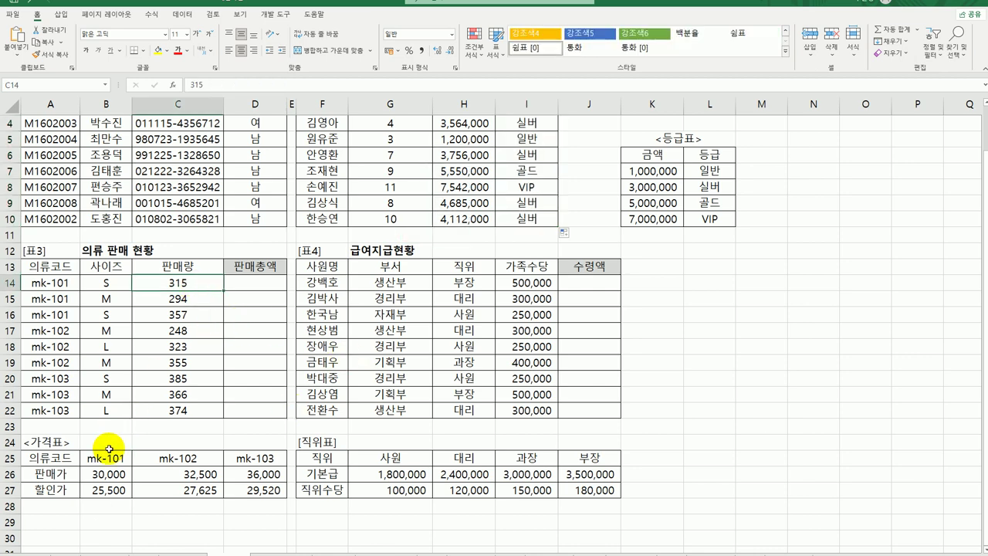
{"action": "left_click_drag", "start_coordinate": [109, 456], "coordinate": [260, 497]}
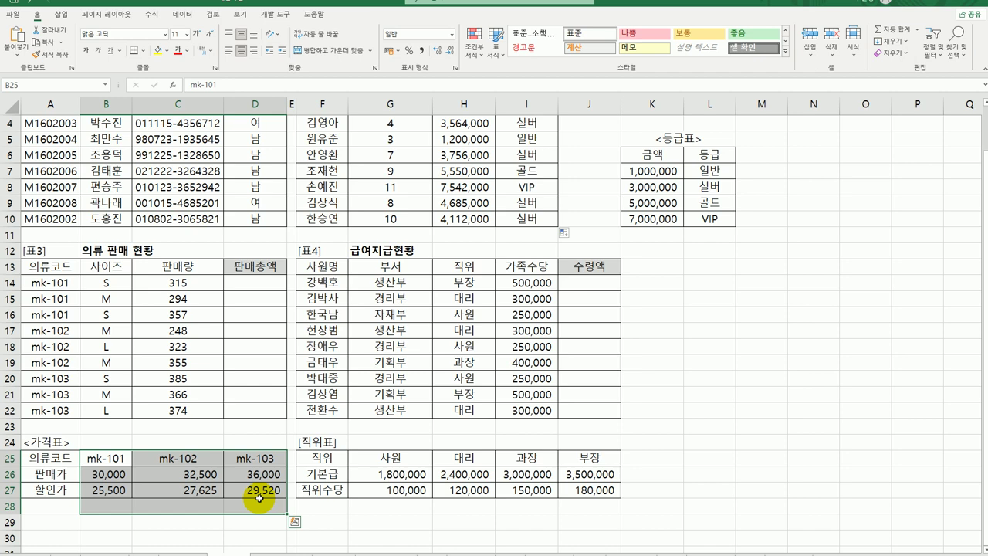
{"action": "left_click", "coordinate": [254, 346]}
{"action": "left_click", "coordinate": [254, 283]}
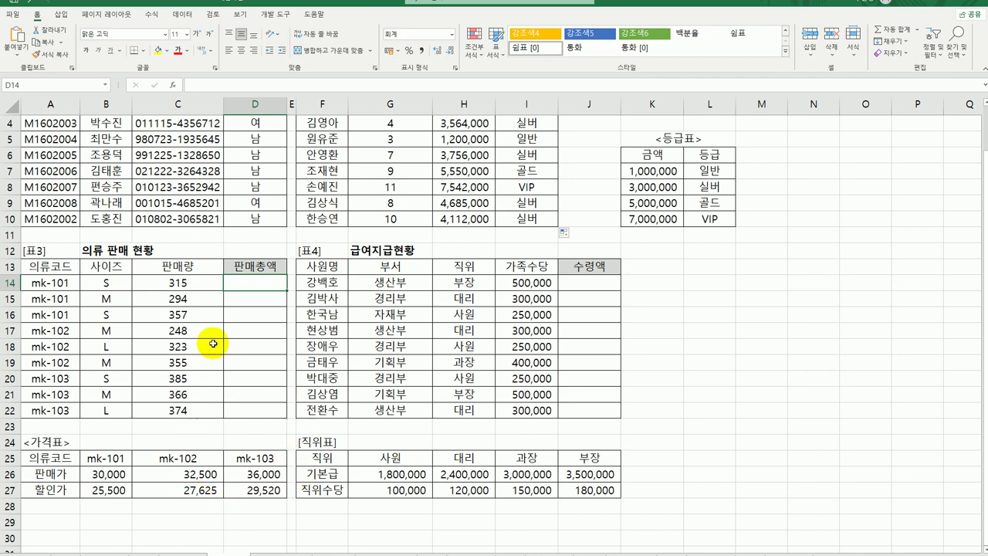
{"action": "left_click", "coordinate": [48, 283]}
{"action": "left_click", "coordinate": [108, 472]}
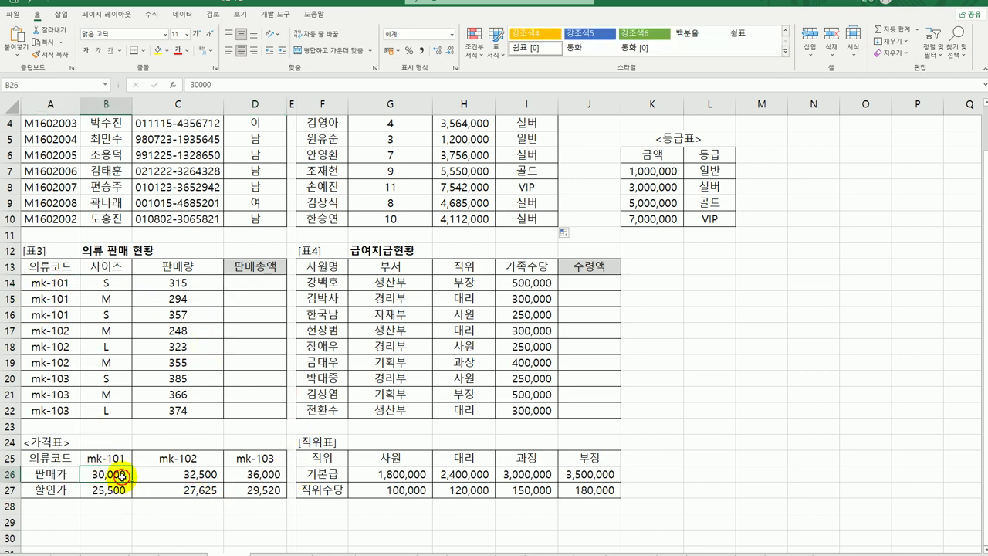
{"action": "left_click", "coordinate": [263, 285]}
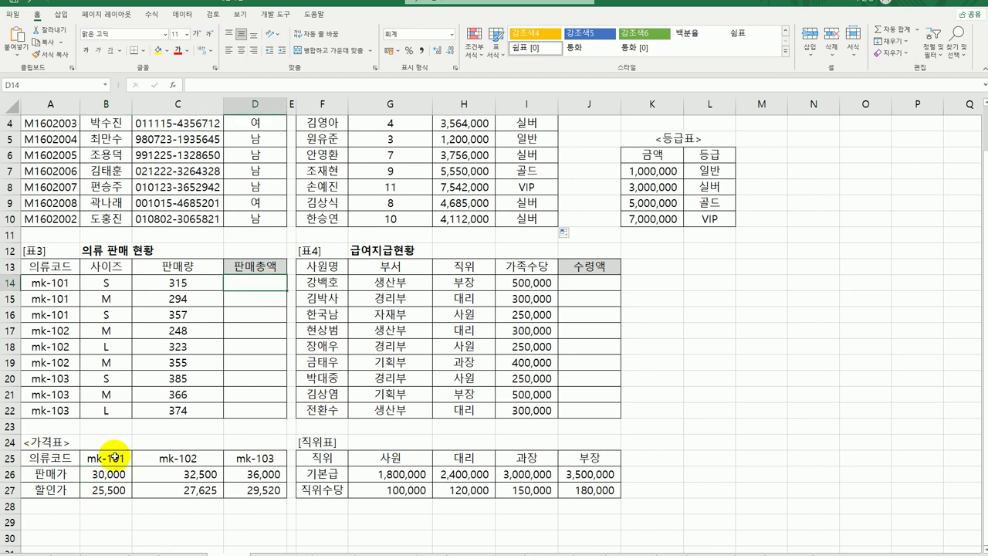
{"action": "left_click_drag", "start_coordinate": [114, 457], "coordinate": [236, 457]}
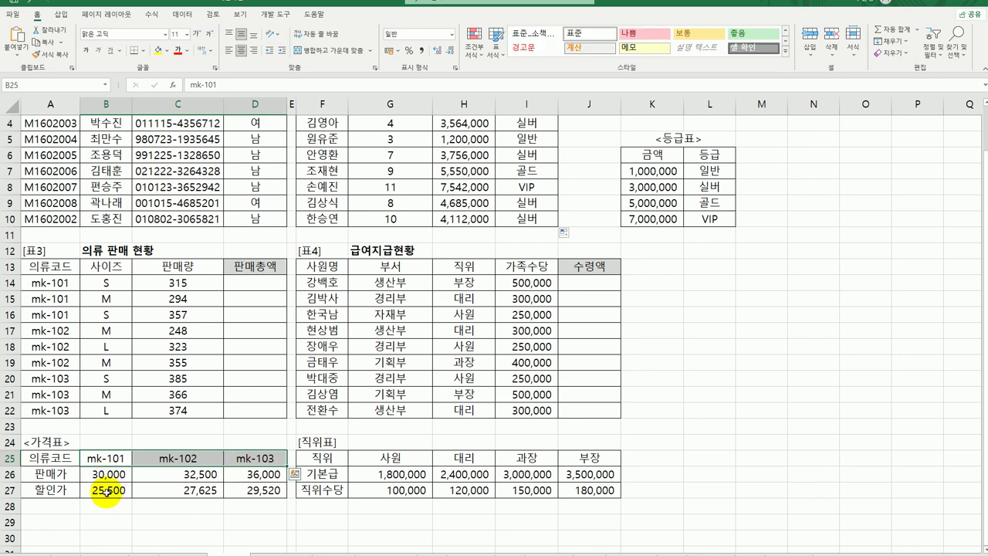
{"action": "left_click_drag", "start_coordinate": [105, 489], "coordinate": [240, 495]}
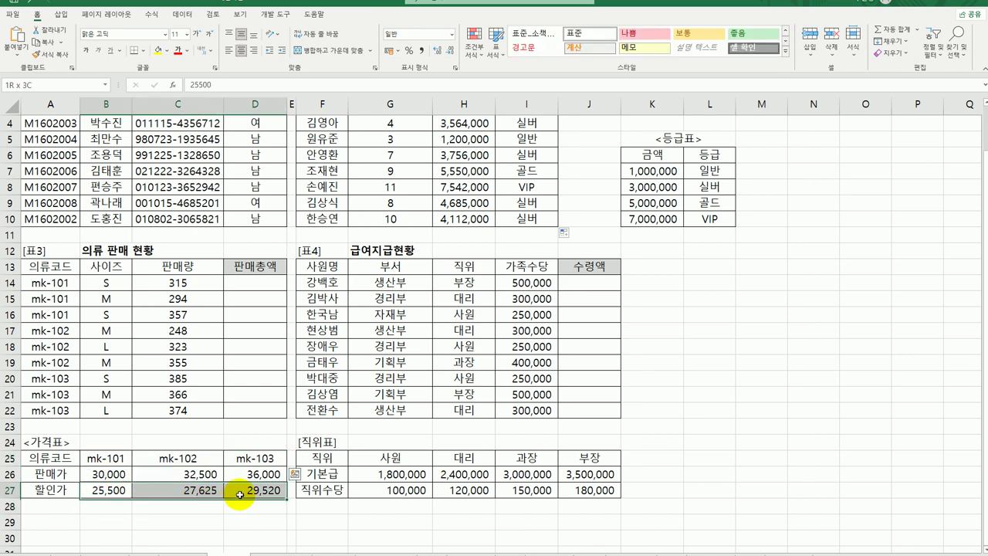
Step: Start an INDEX formula in D14 with the 가격표 prices as the absolute array $B$26:$D$27
{"action": "left_click", "coordinate": [249, 282]}
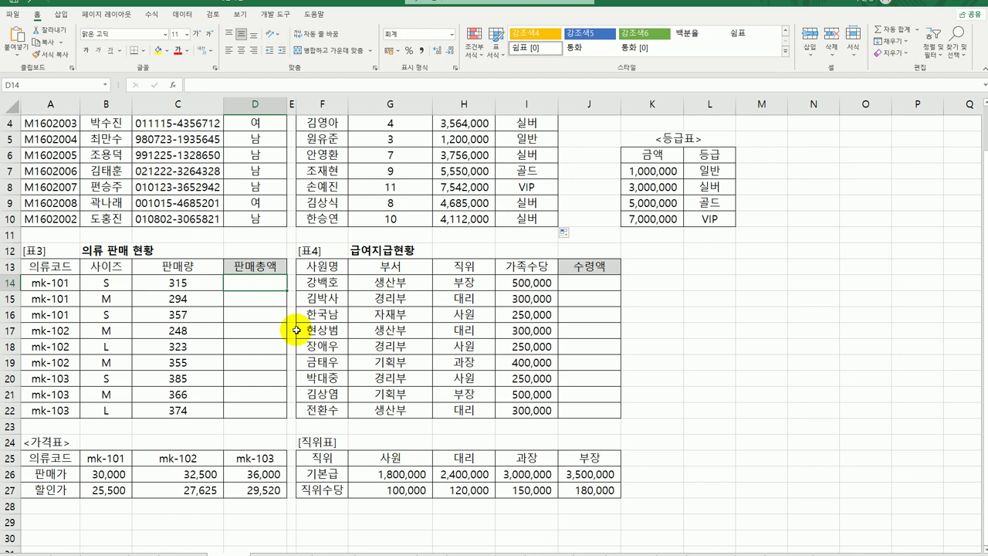
{"action": "type", "text": "="}
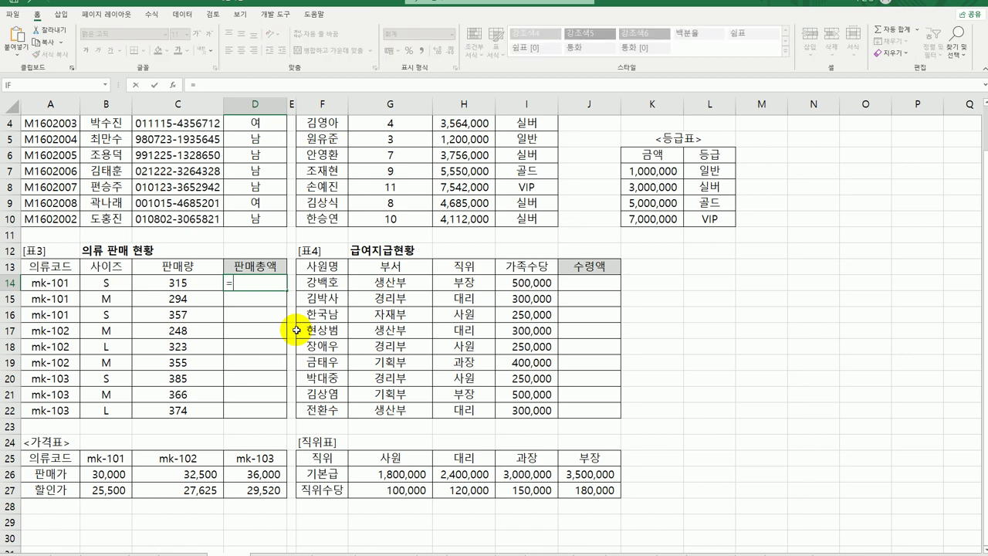
{"action": "type", "text": "in"}
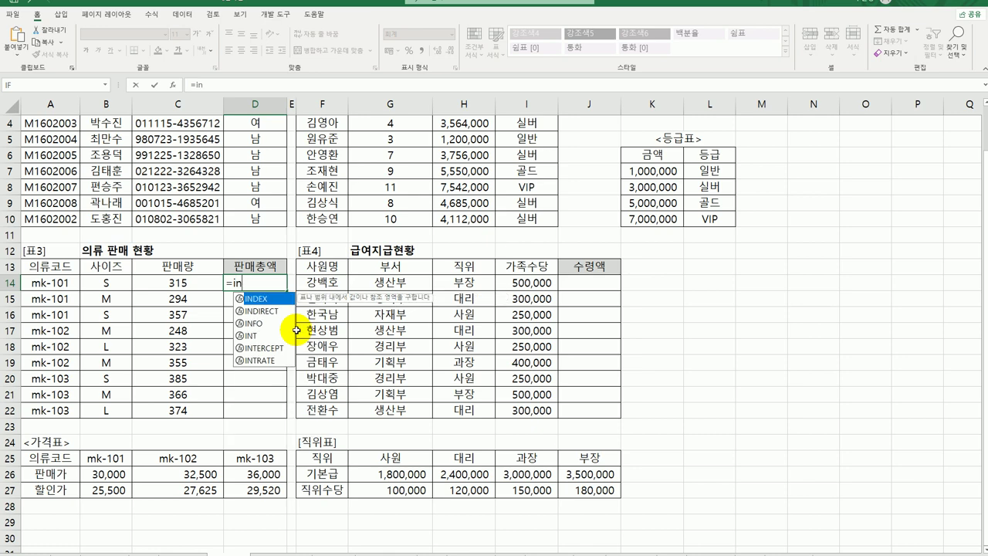
{"action": "key", "text": "Tab"}
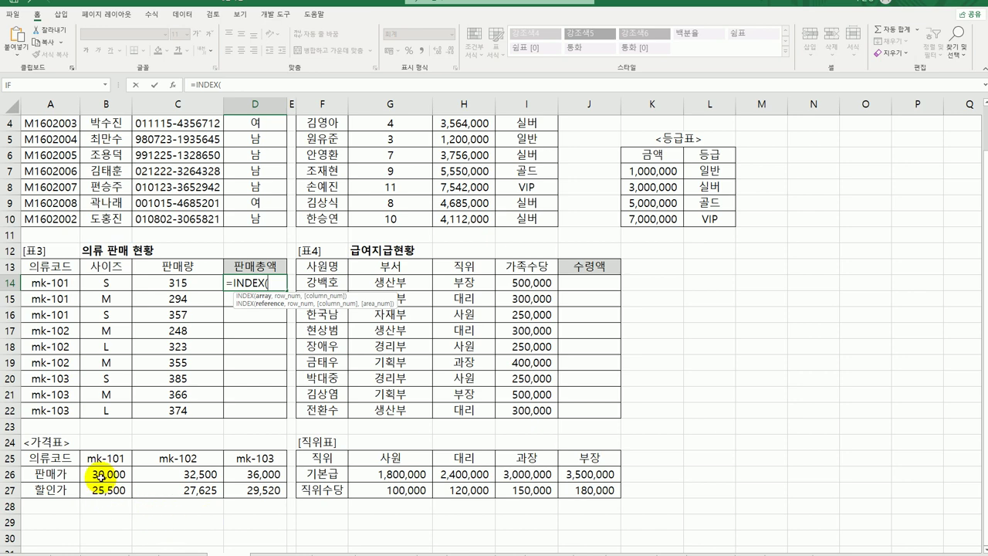
{"action": "left_click_drag", "start_coordinate": [100, 473], "coordinate": [254, 492]}
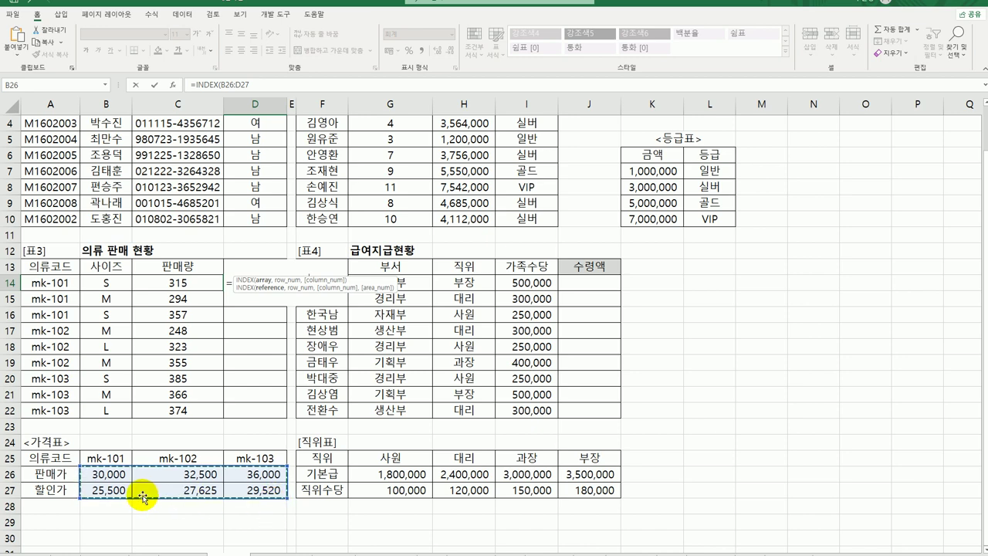
{"action": "left_click_drag", "start_coordinate": [113, 489], "coordinate": [229, 492]}
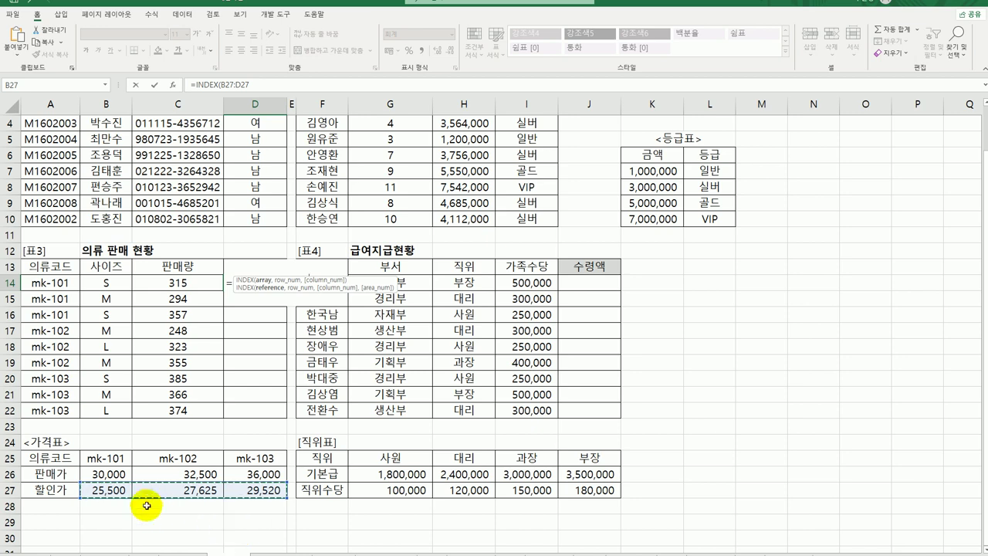
{"action": "left_click_drag", "start_coordinate": [120, 473], "coordinate": [234, 488]}
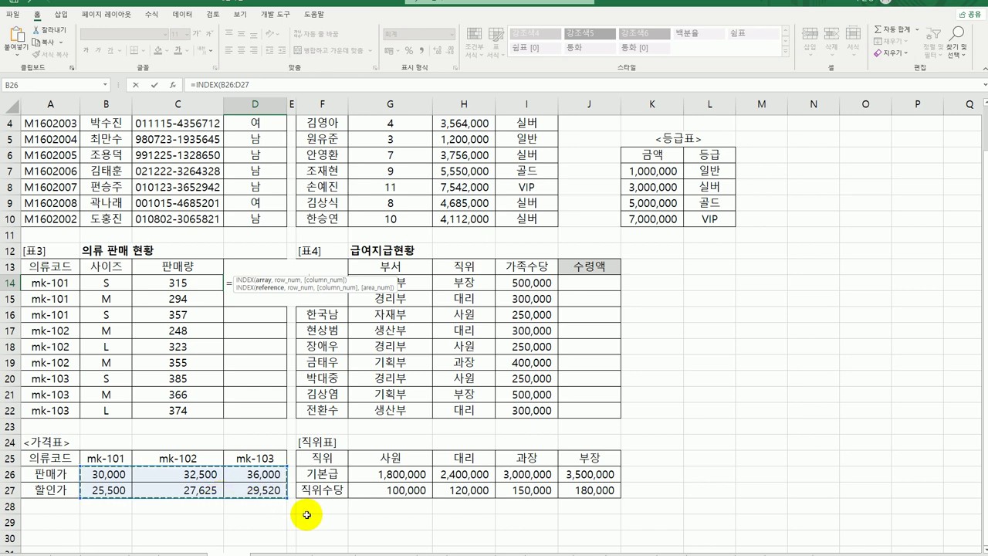
{"action": "key", "text": "F4"}
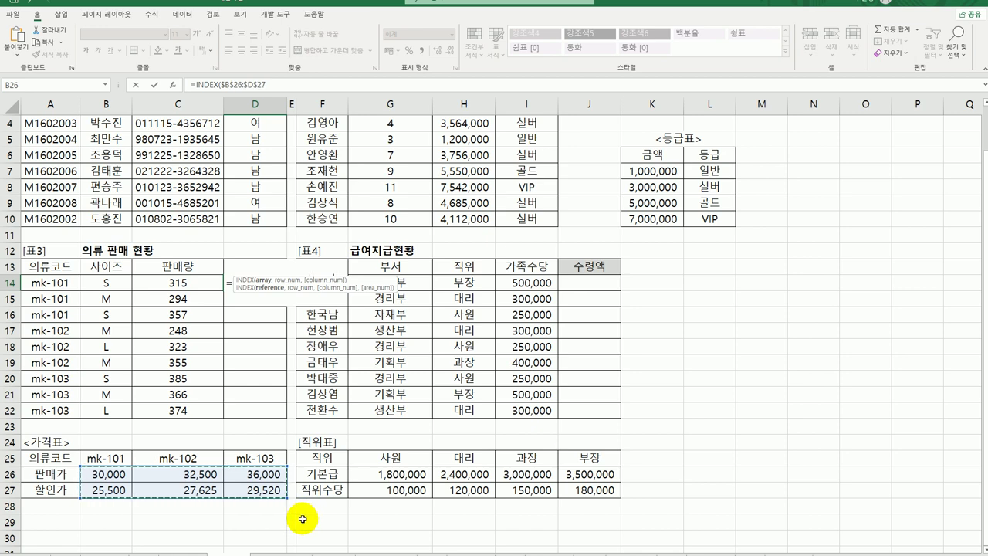
Step: Set INDEX's row number to 2 and nest a MATCH function with its arguments dialog open as the column number
{"action": "type", "text": ",2"}
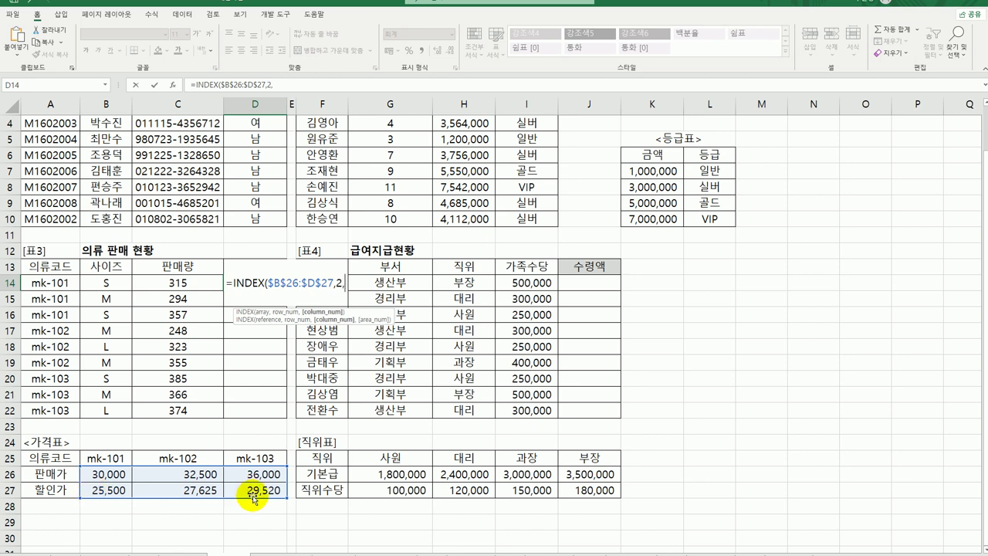
{"action": "type", "text": ","}
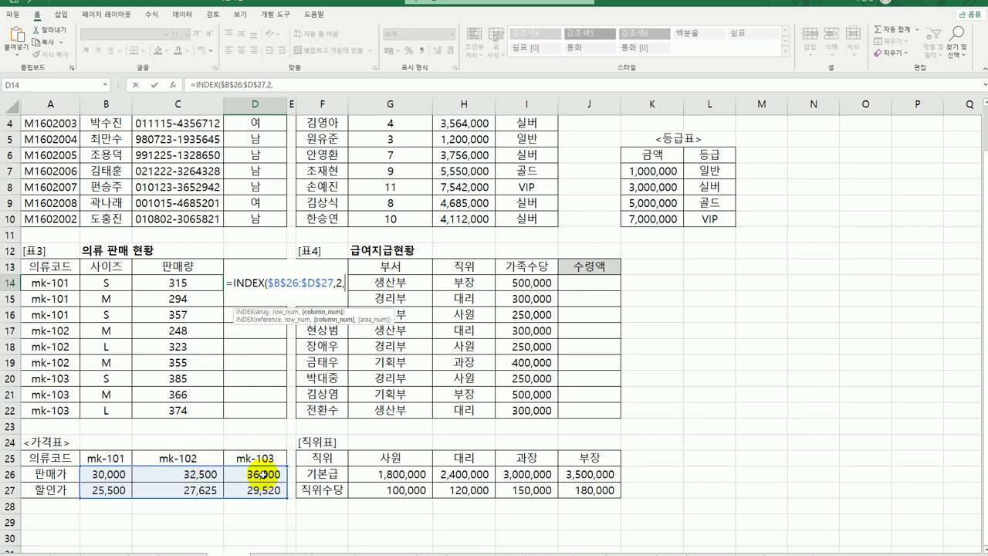
{"action": "type", "text": "ma"}
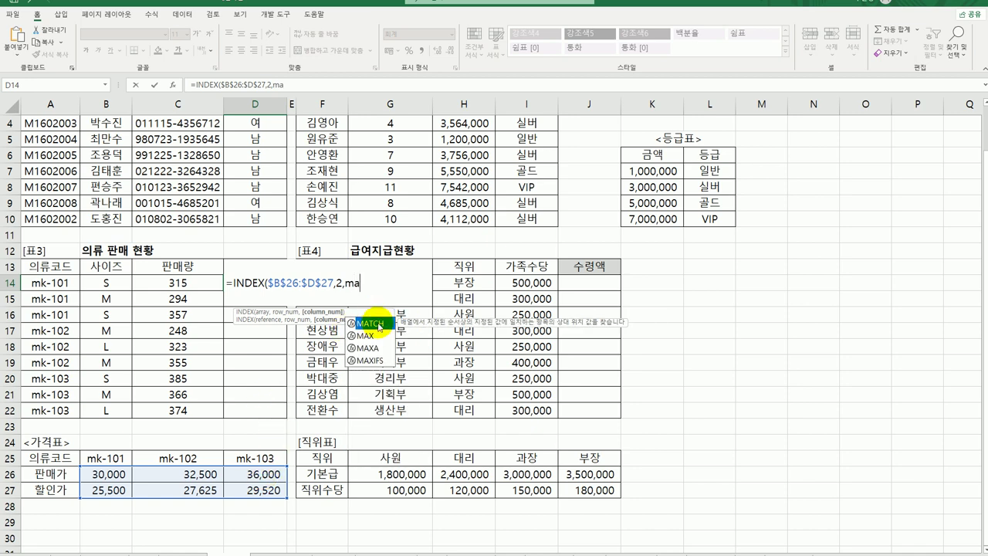
{"action": "double_click", "coordinate": [380, 326]}
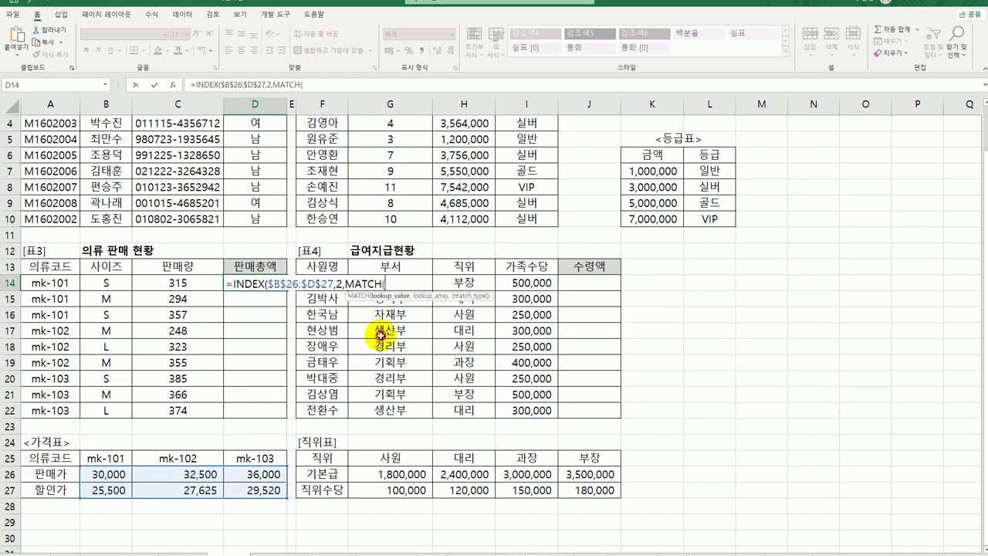
{"action": "left_click", "coordinate": [173, 85]}
{"action": "left_click_drag", "start_coordinate": [536, 249], "coordinate": [647, 256]}
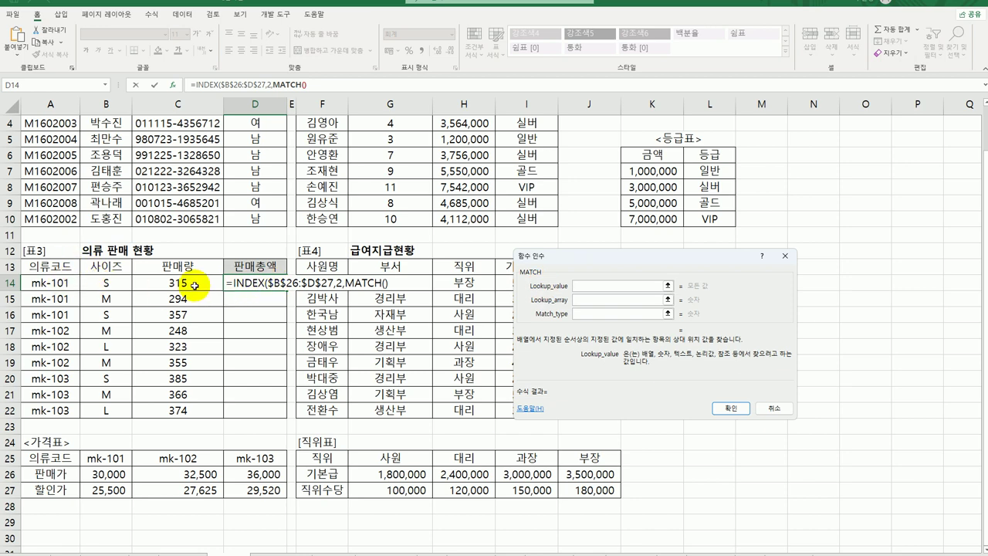
Step: Set MATCH's Lookup_value to A14, Lookup_array to the absolute range $B$25:$D$25, and Match_type to 0
{"action": "left_click", "coordinate": [49, 284]}
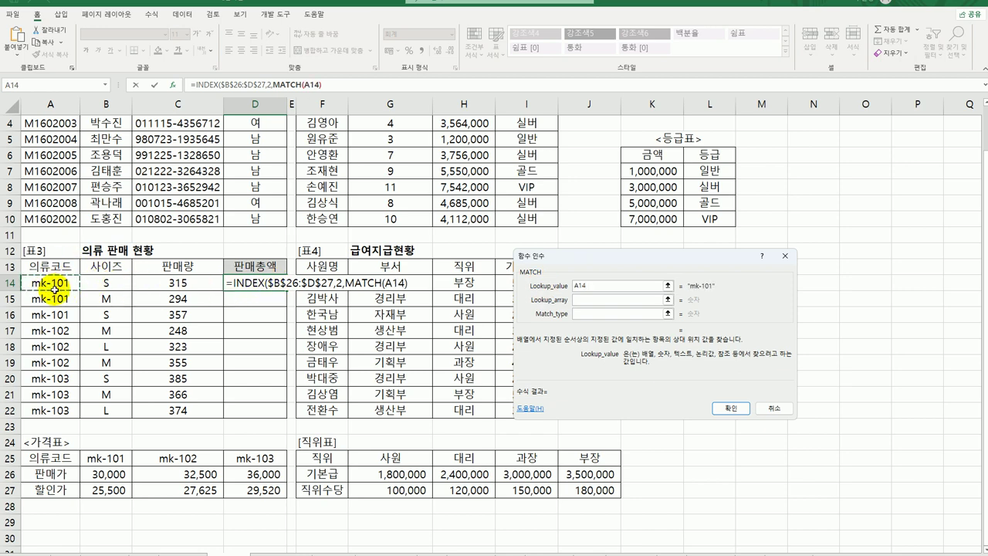
{"action": "left_click", "coordinate": [585, 298]}
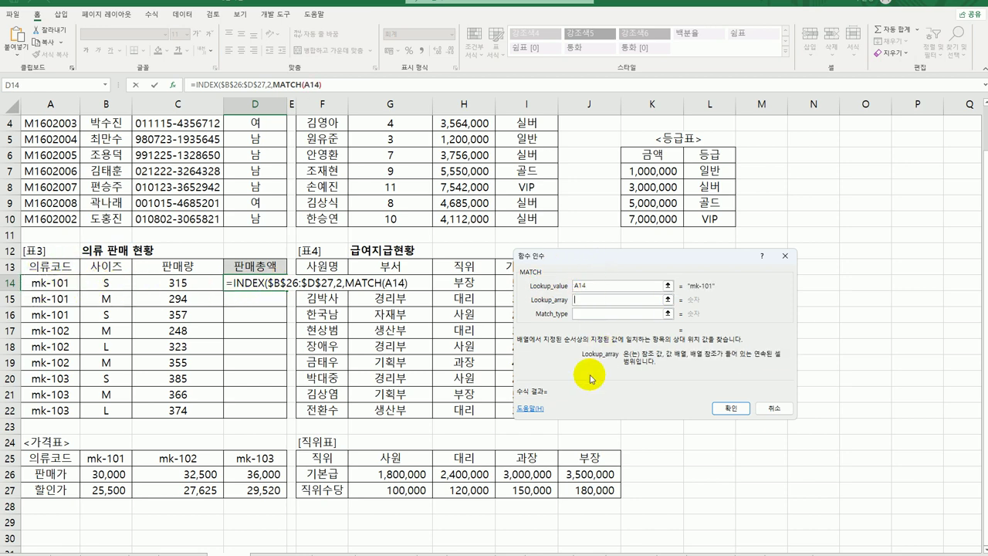
{"action": "left_click_drag", "start_coordinate": [108, 458], "coordinate": [258, 460]}
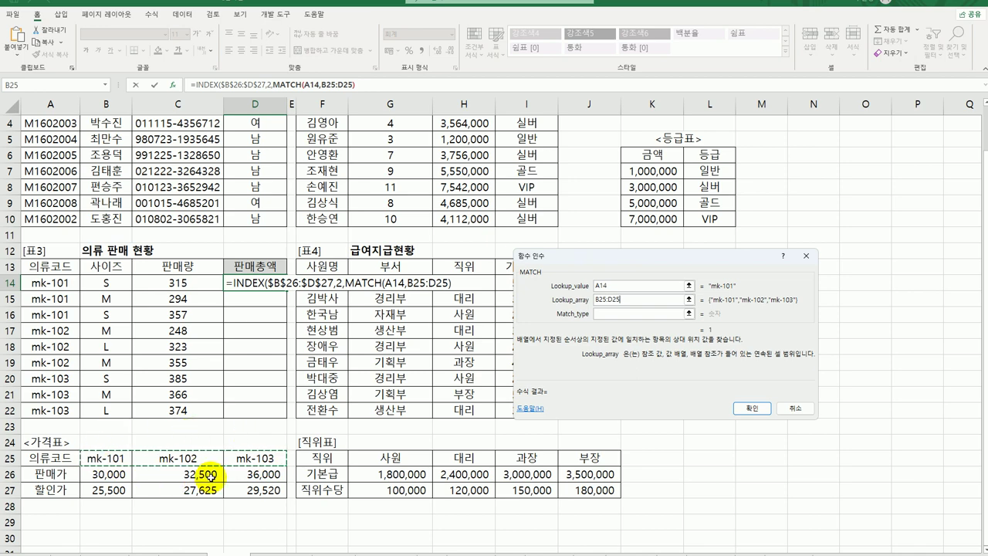
{"action": "key", "text": "F4"}
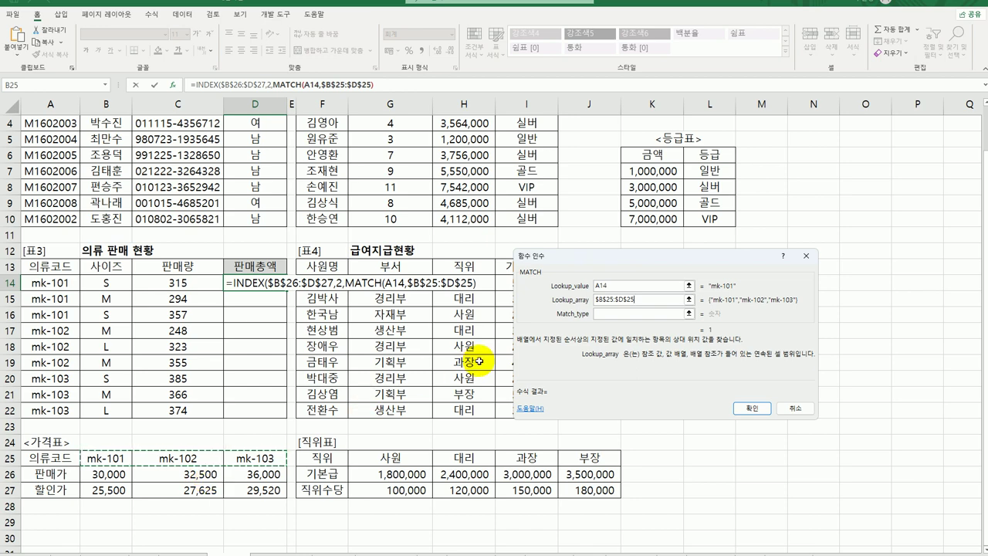
{"action": "left_click", "coordinate": [615, 317]}
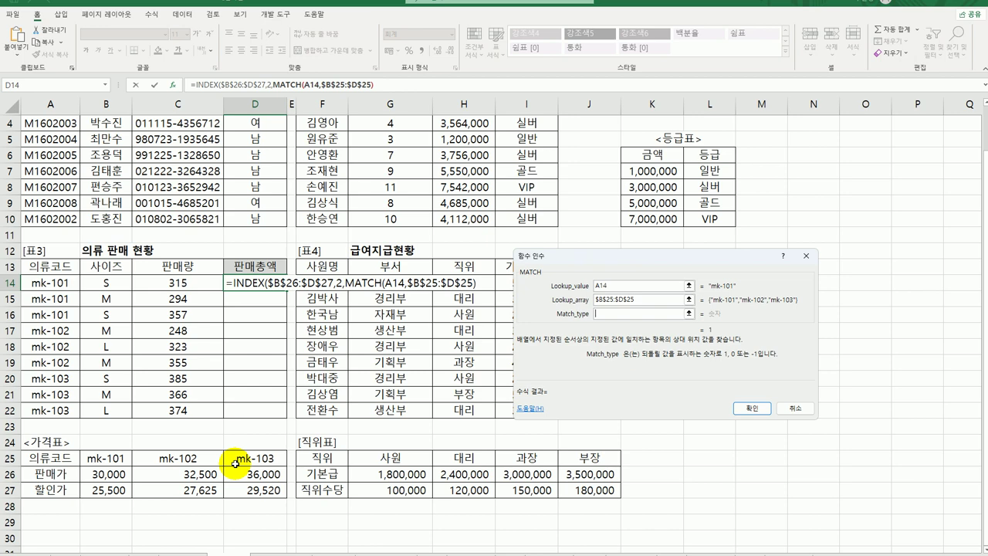
{"action": "type", "text": "0"}
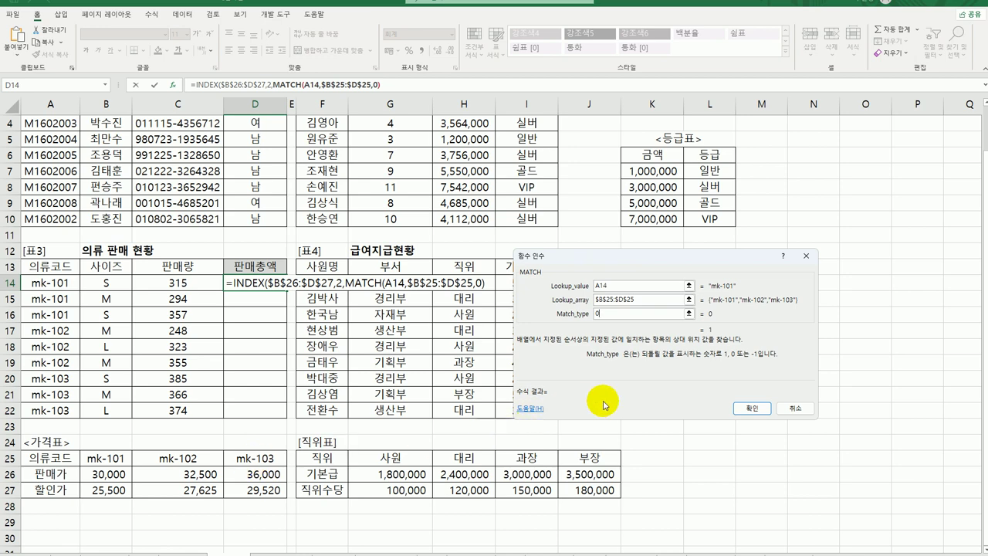
Step: Confirm the INDEX/MATCH formula with the proposed closing-parenthesis correction and fill it from D14 down to D22
{"action": "left_click", "coordinate": [751, 407]}
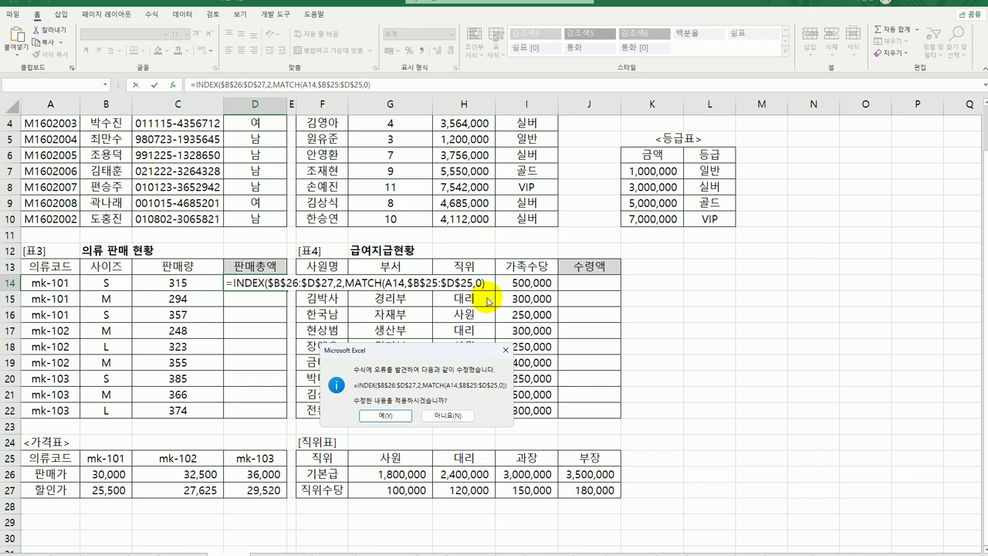
{"action": "left_click", "coordinate": [378, 417]}
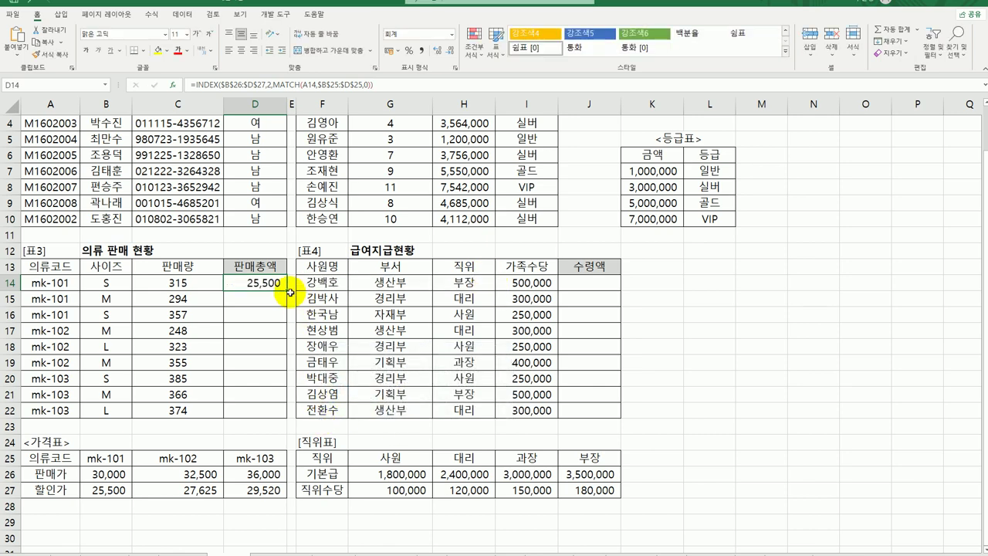
{"action": "left_click_drag", "start_coordinate": [287, 290], "coordinate": [265, 419]}
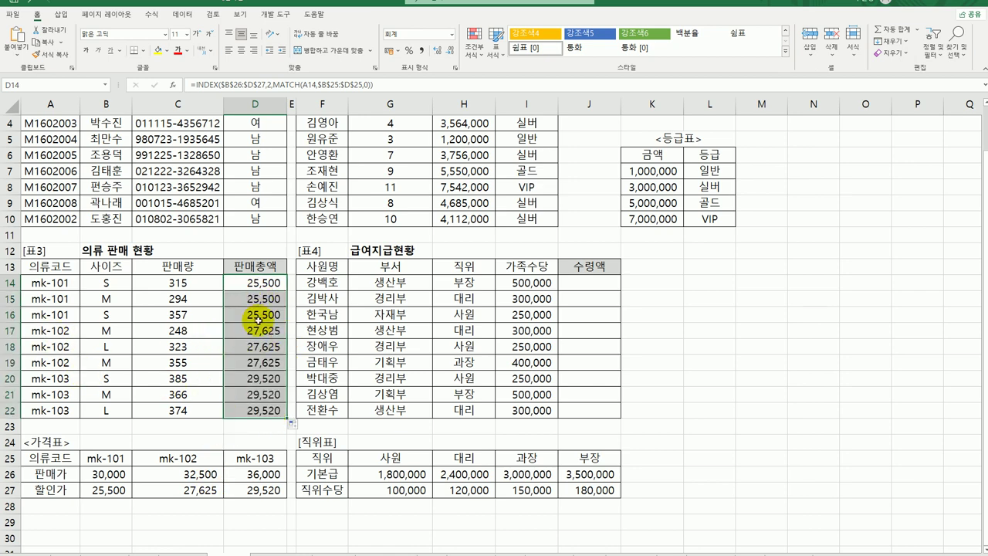
Step: Multiply the INDEX/MATCH formula in D14 by the 판매량 in C14
{"action": "double_click", "coordinate": [264, 282]}
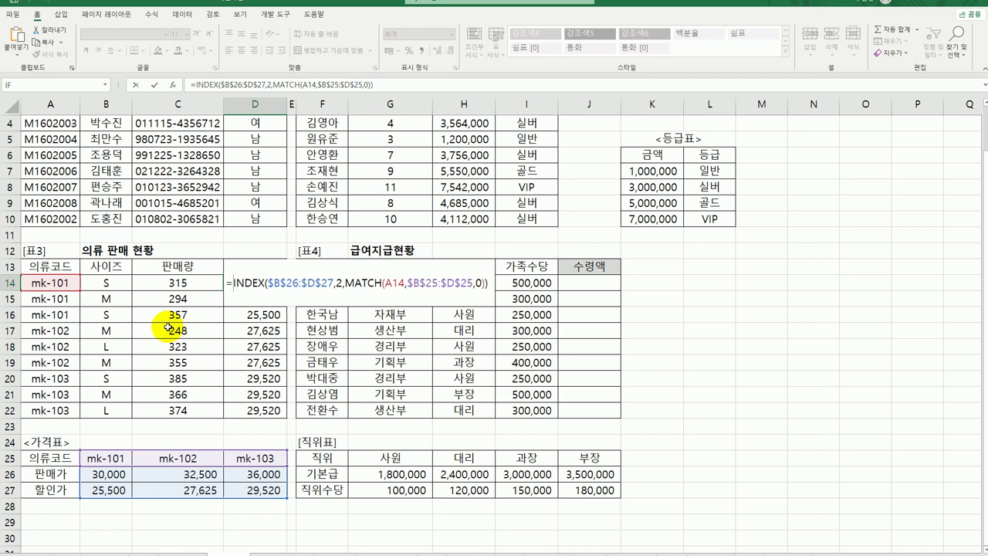
{"action": "left_click", "coordinate": [169, 284]}
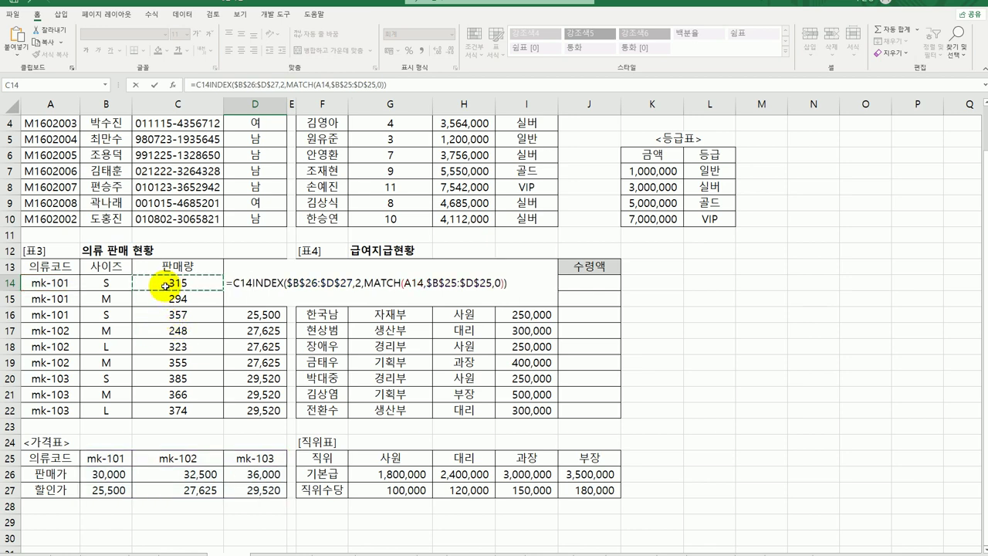
{"action": "type", "text": "*"}
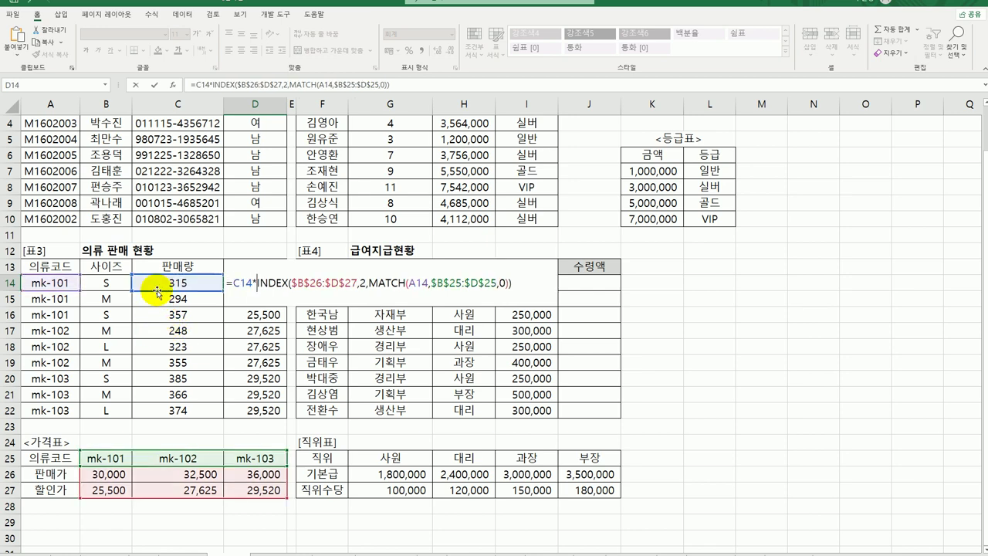
{"action": "key", "text": "ctrl+Return"}
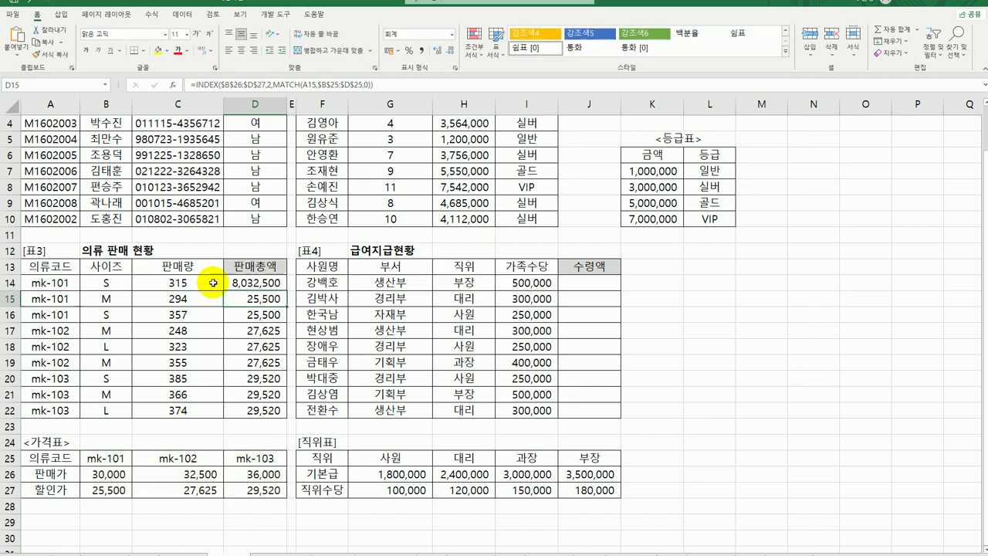
Step: Fill the updated D14 formula down to D22 and widen column D to fit the 판매총액 values
{"action": "left_click_drag", "start_coordinate": [287, 291], "coordinate": [282, 416]}
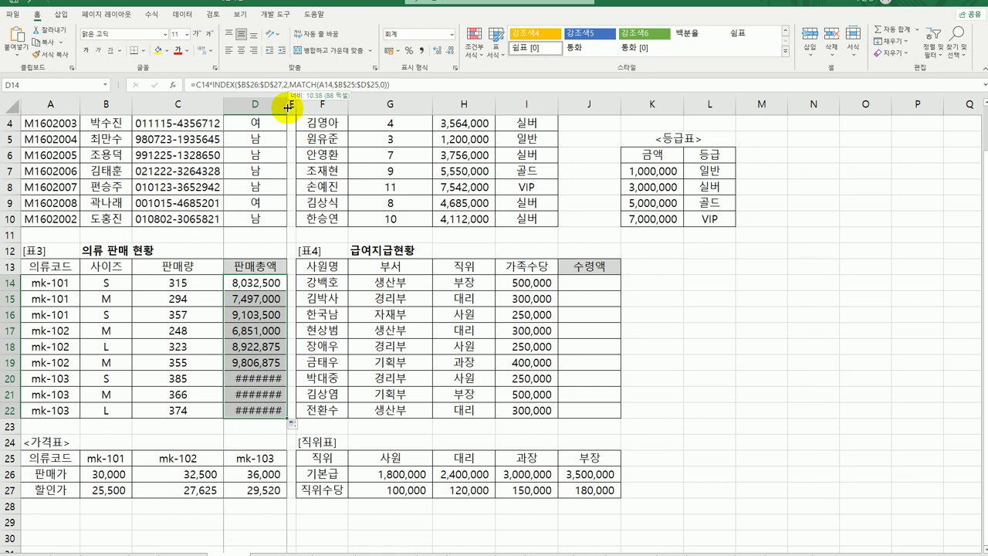
{"action": "left_click_drag", "start_coordinate": [287, 107], "coordinate": [296, 106]}
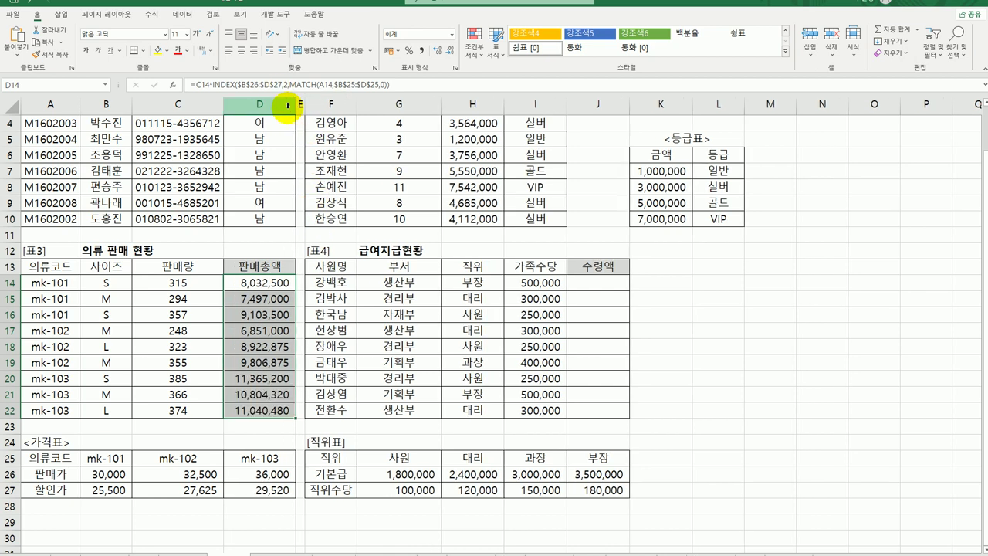
{"action": "left_click", "coordinate": [241, 411]}
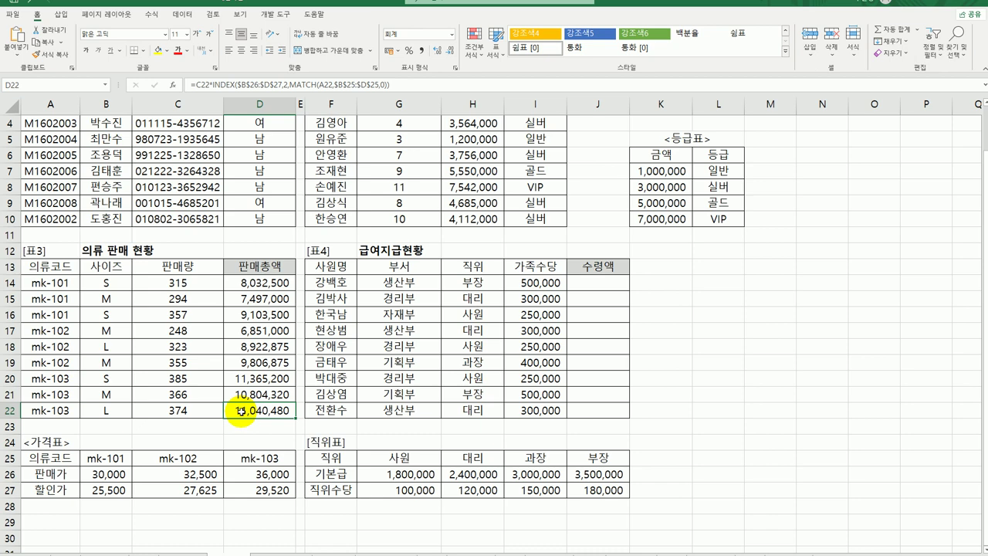
Step: Examine how 수령액 in 표4 relates to 가족수당 and the 기본급 and 직위수당 rows of the 직위표
{"action": "left_click", "coordinate": [592, 281]}
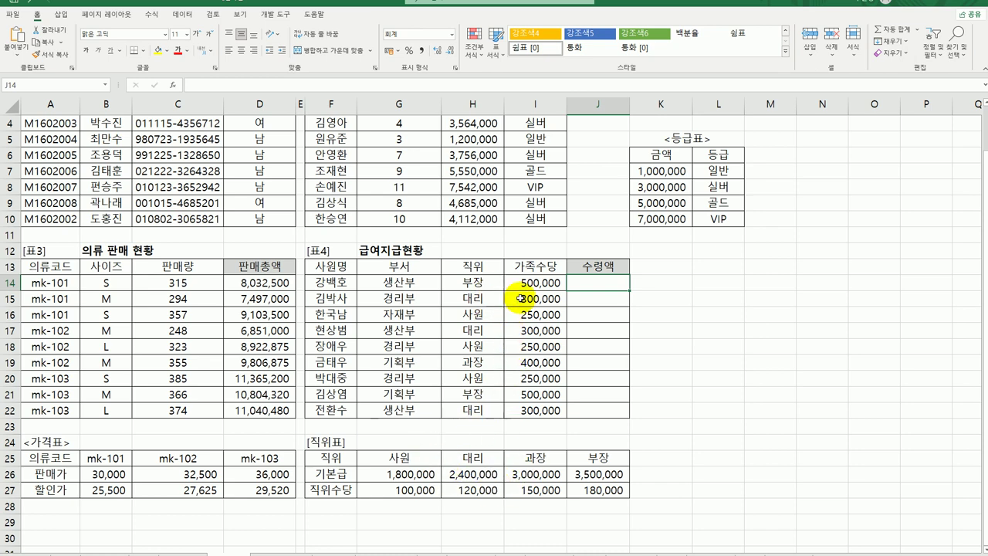
{"action": "left_click", "coordinate": [413, 474]}
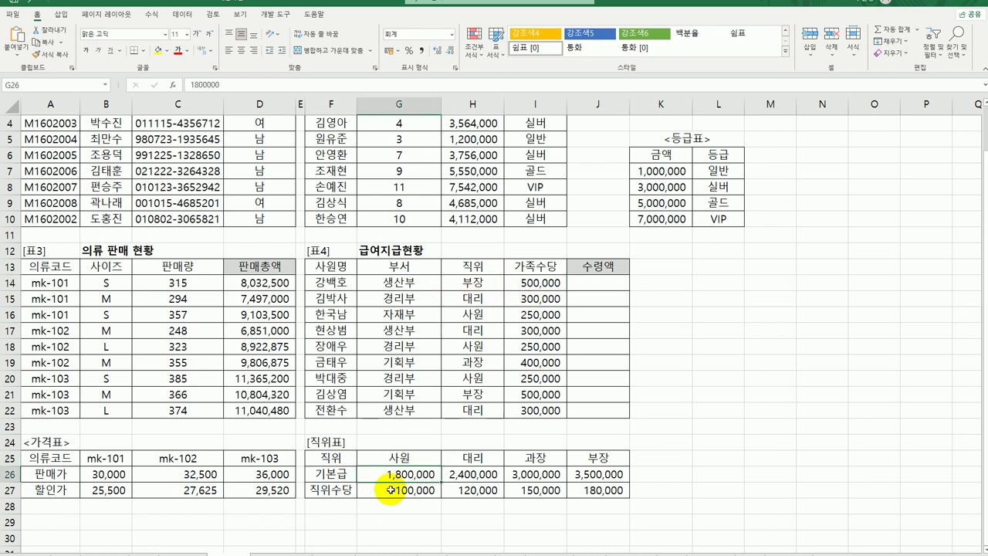
{"action": "left_click", "coordinate": [537, 282]}
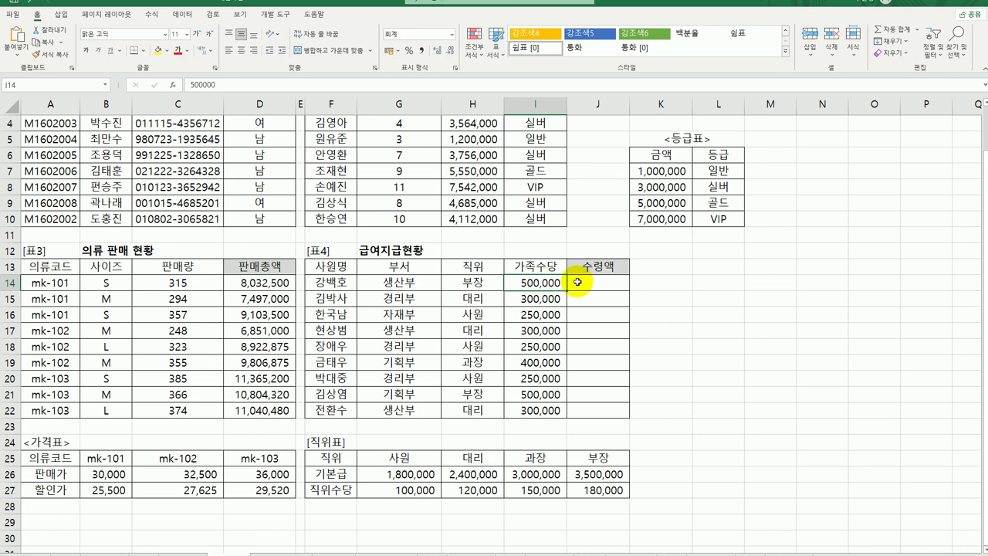
{"action": "left_click", "coordinate": [582, 282]}
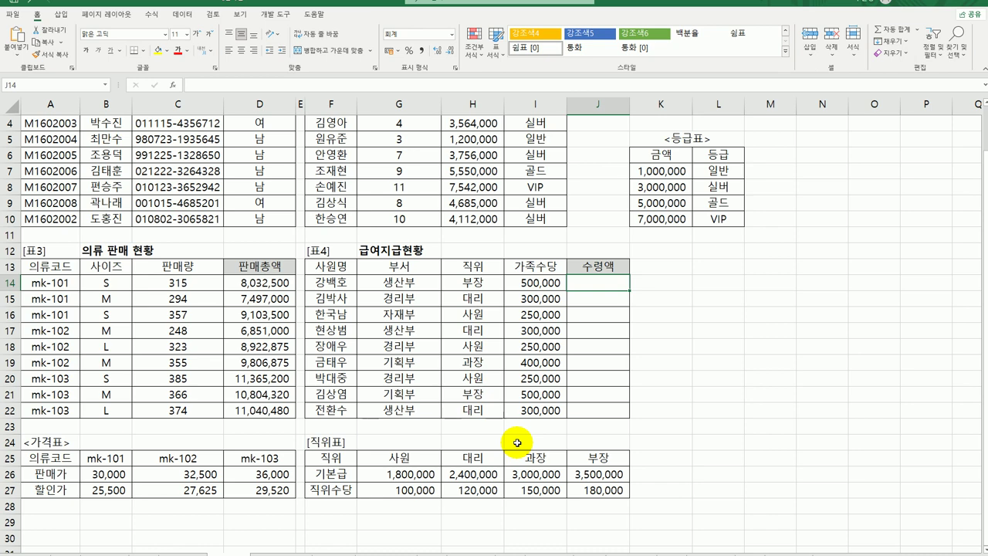
{"action": "left_click_drag", "start_coordinate": [414, 473], "coordinate": [584, 496]}
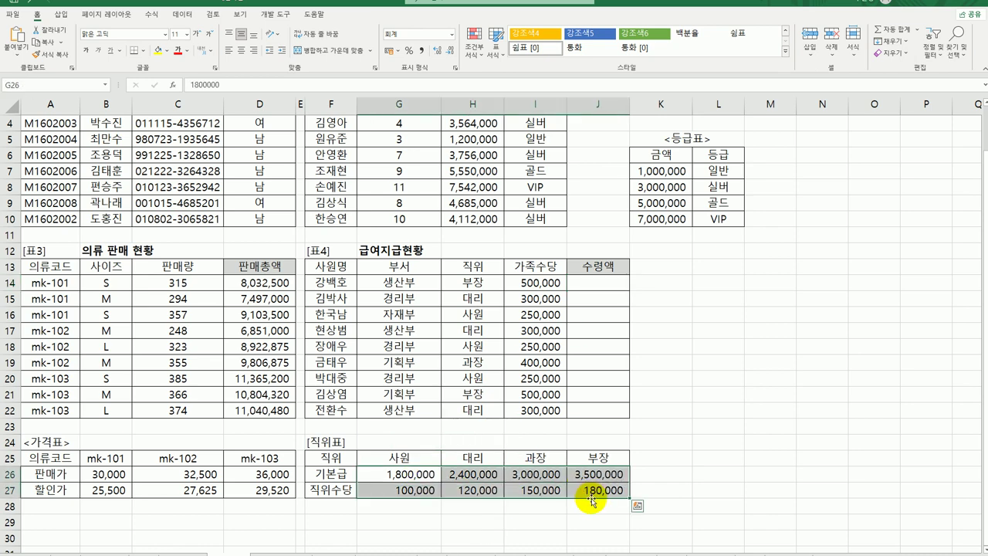
Step: Start an HLOOKUP in J14 with H14 as Lookup_value and the absolute range $G$25:$J$27 as Table_array
{"action": "left_click", "coordinate": [607, 281]}
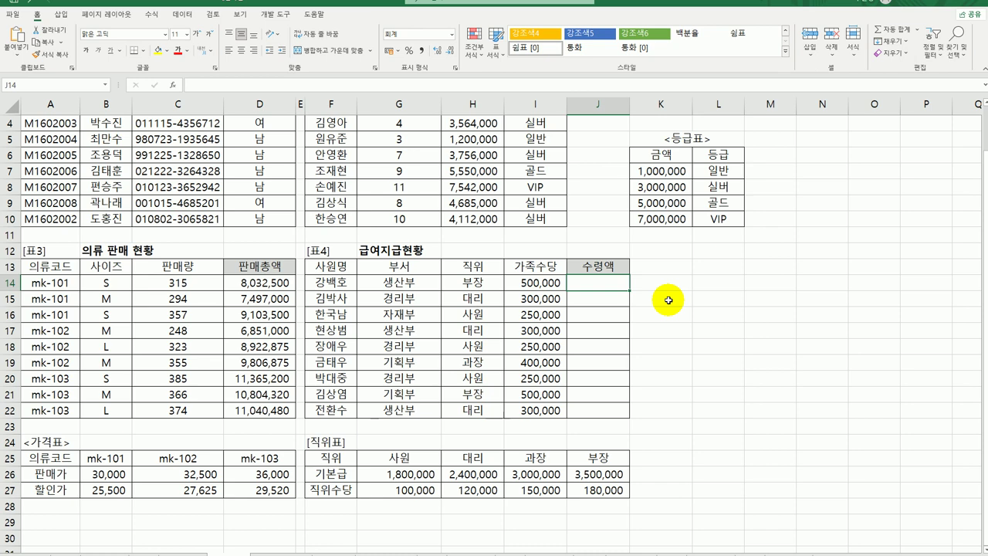
{"action": "type", "text": "="}
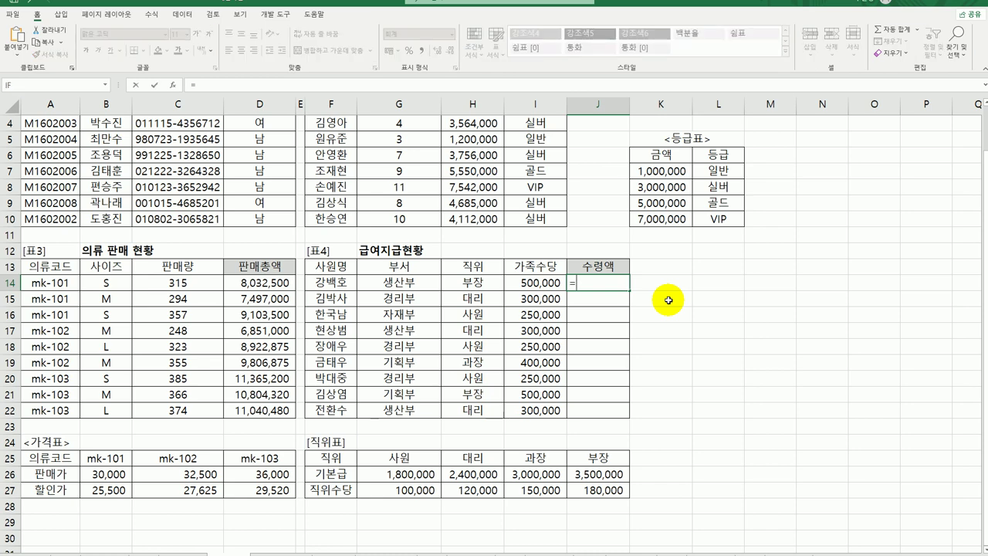
{"action": "type", "text": "hl"}
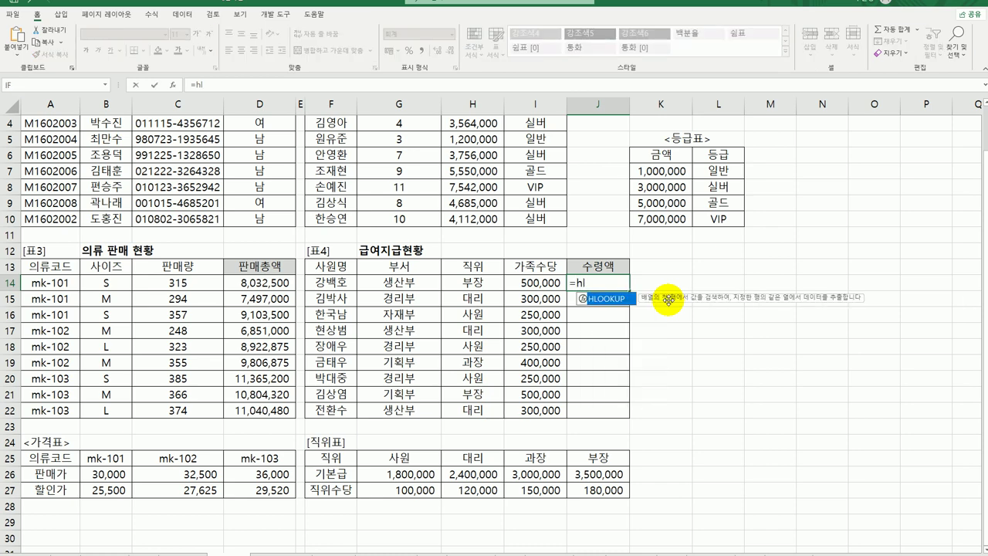
{"action": "double_click", "coordinate": [606, 298]}
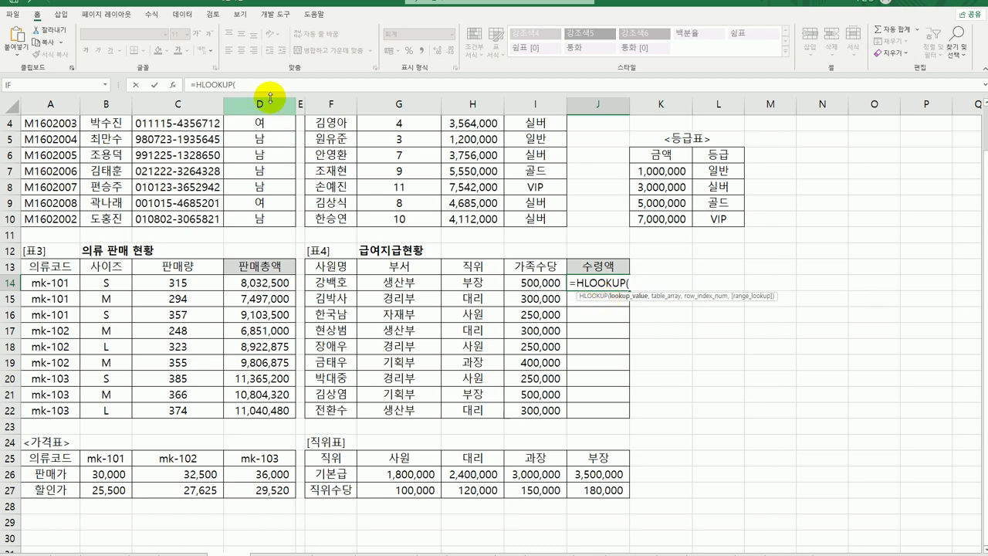
{"action": "left_click", "coordinate": [173, 84]}
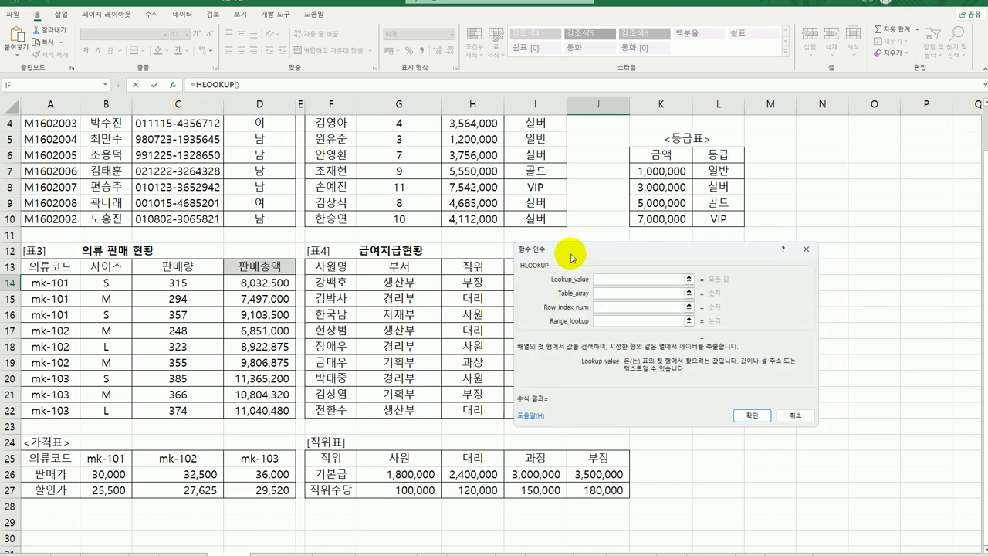
{"action": "left_click_drag", "start_coordinate": [572, 257], "coordinate": [693, 288]}
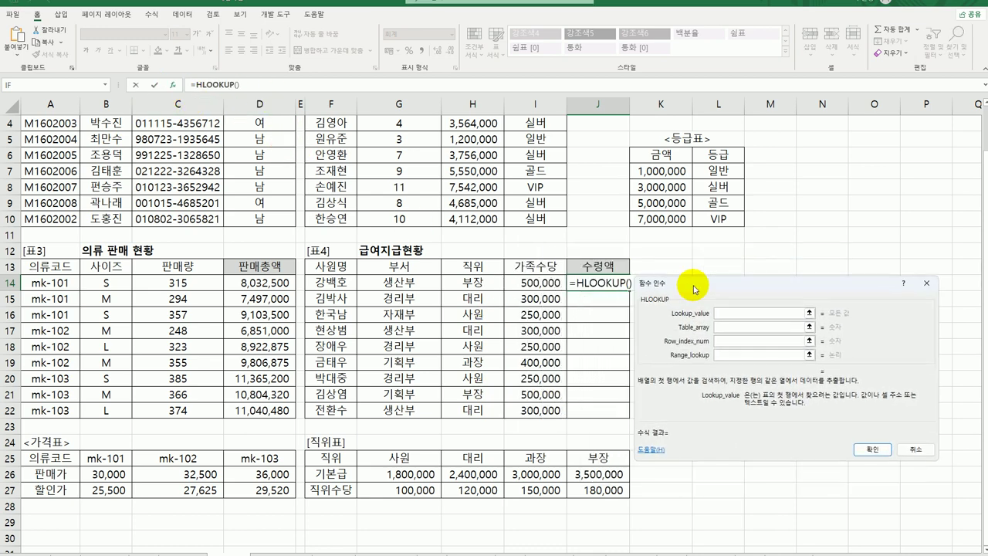
{"action": "left_click", "coordinate": [453, 282]}
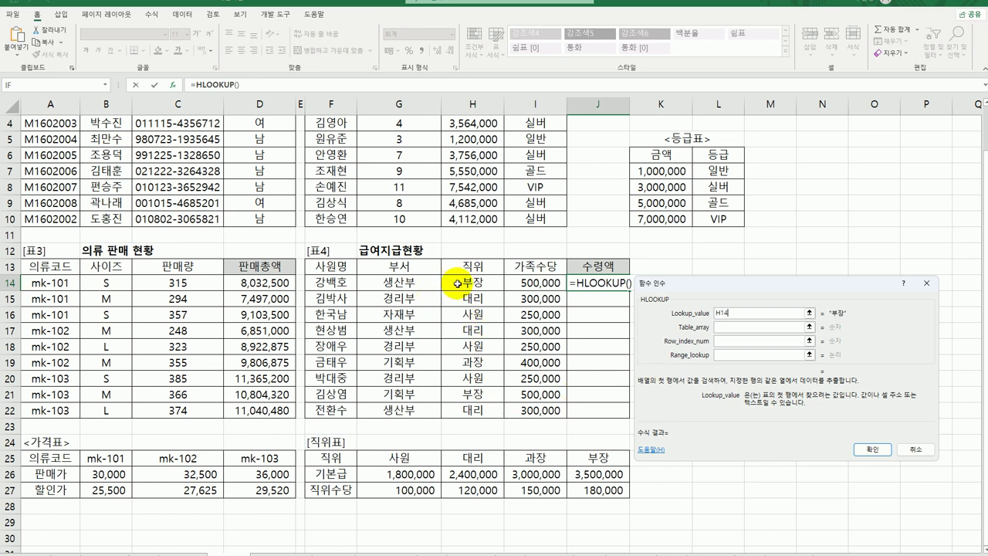
{"action": "left_click", "coordinate": [743, 326]}
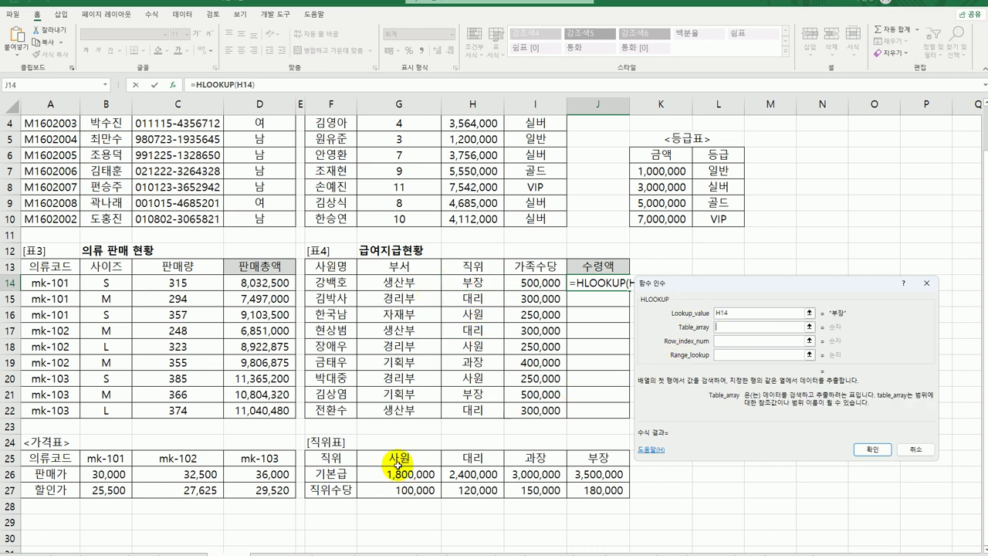
{"action": "left_click_drag", "start_coordinate": [395, 458], "coordinate": [576, 490]}
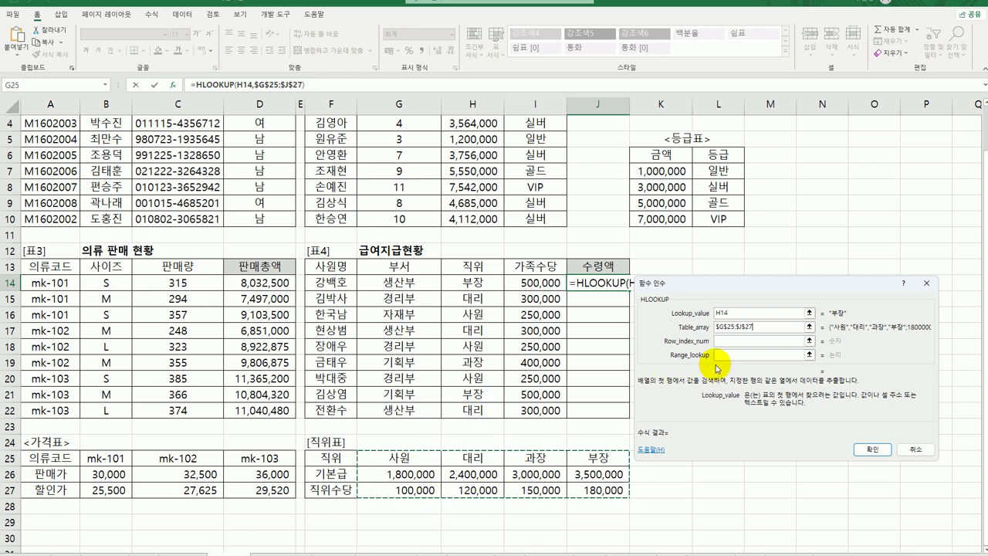
Step: Complete the J14 HLOOKUP with Row_index_num 2 and Range_lookup 0, and fill it down to J22
{"action": "left_click", "coordinate": [725, 341]}
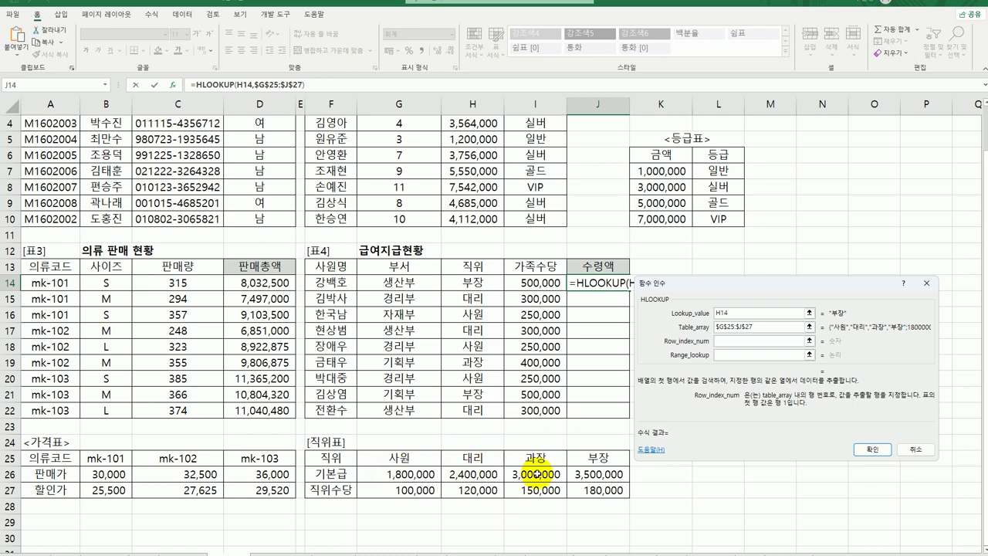
{"action": "type", "text": "2"}
{"action": "left_click", "coordinate": [743, 357]}
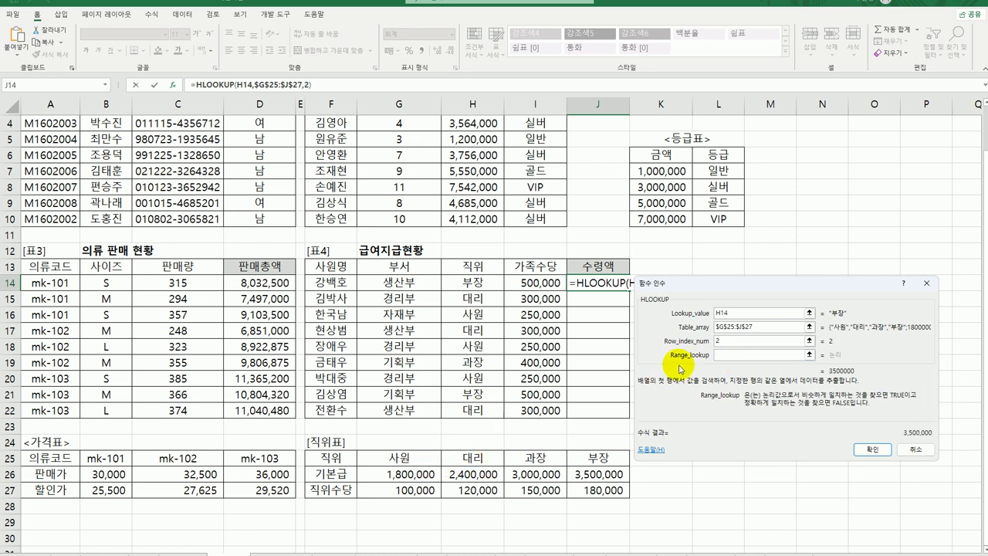
{"action": "type", "text": "0"}
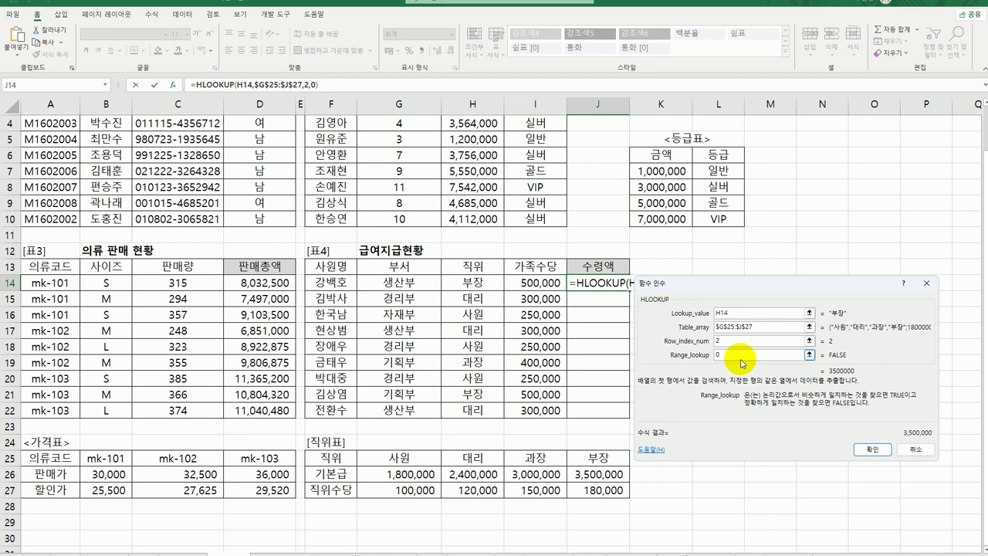
{"action": "left_click", "coordinate": [869, 448]}
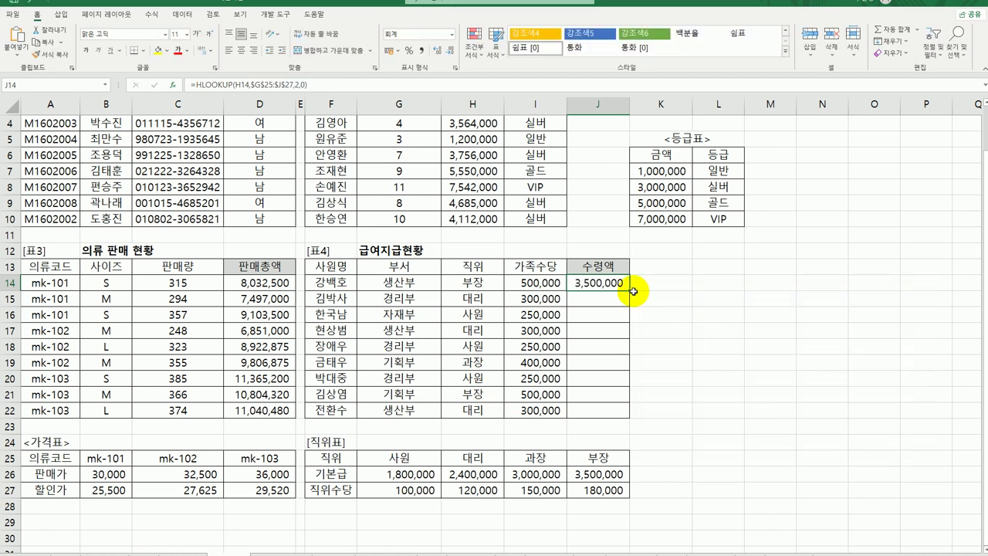
{"action": "left_click_drag", "start_coordinate": [633, 290], "coordinate": [614, 414]}
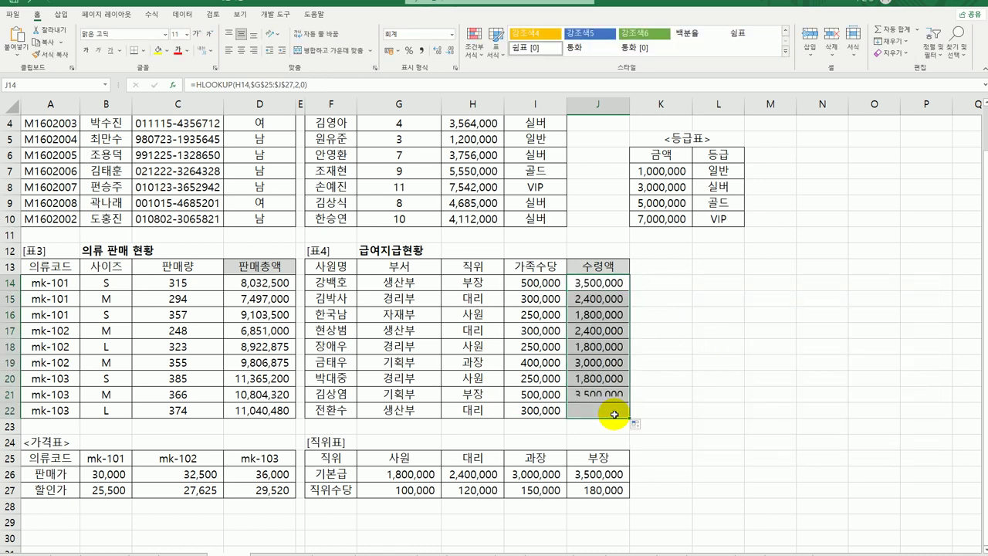
Step: Add a second HLOOKUP(H14,$G$25:$J$27,3,0) to the J14 formula to include the 직위수당 row
{"action": "left_click", "coordinate": [590, 282]}
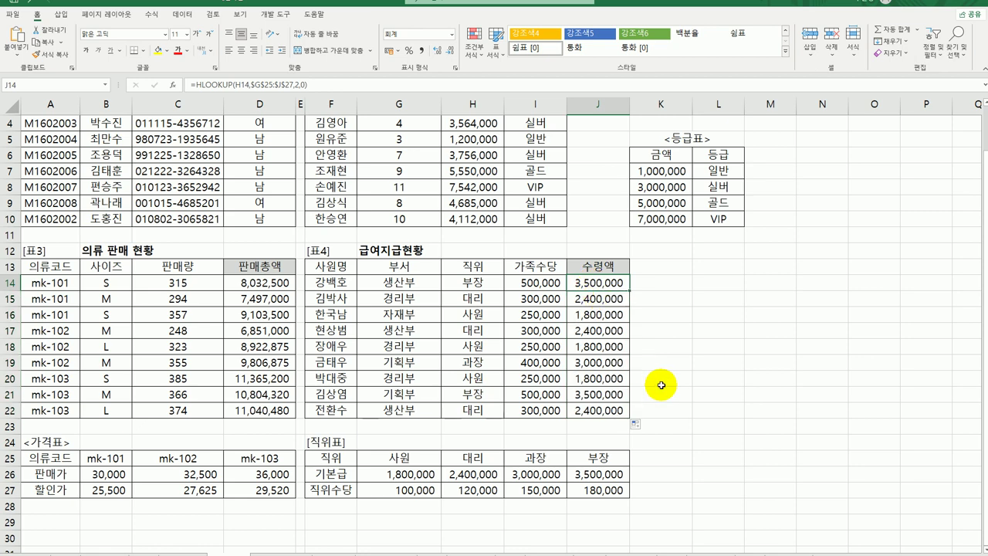
{"action": "double_click", "coordinate": [610, 280]}
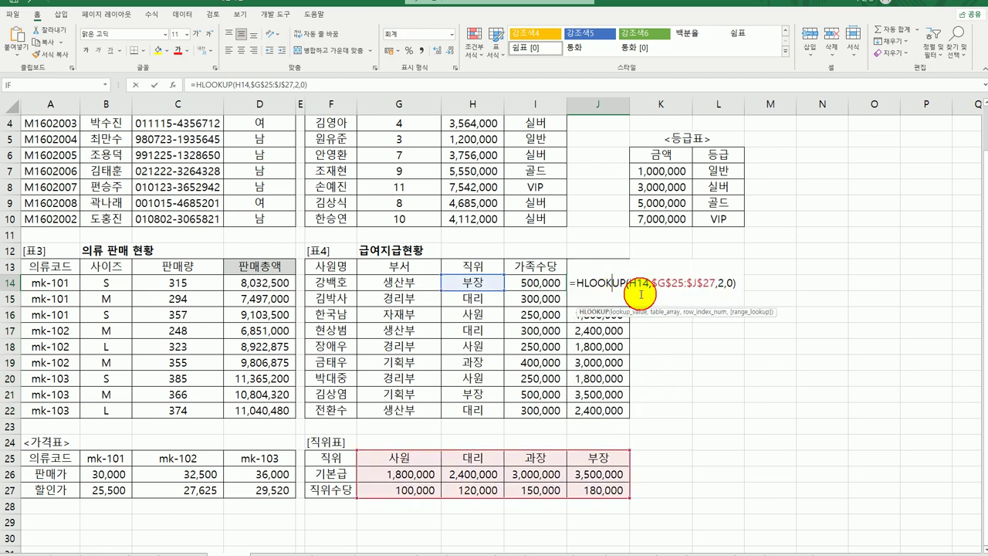
{"action": "left_click", "coordinate": [736, 283]}
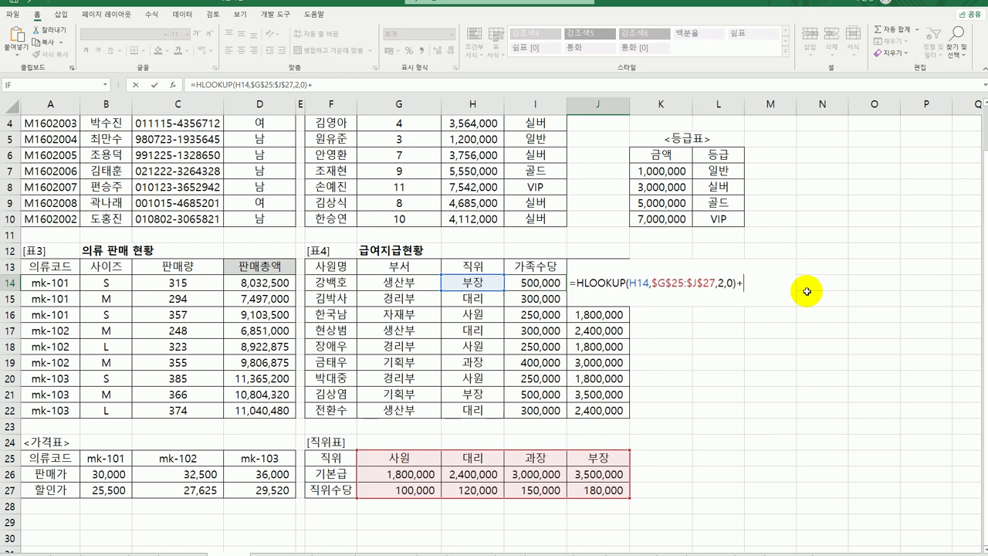
{"action": "left_click_drag", "start_coordinate": [577, 284], "coordinate": [738, 287]}
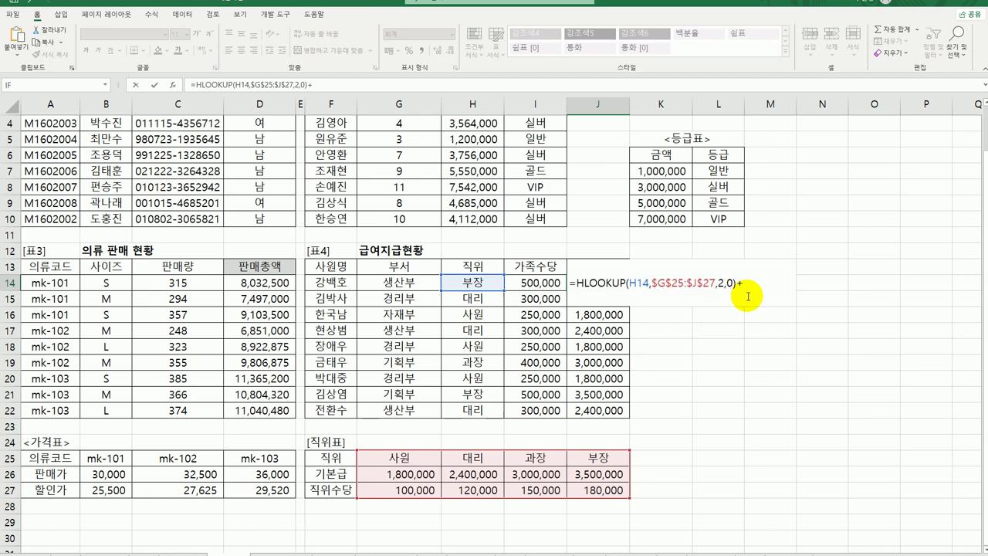
{"action": "type", "text": "HLOOKUP(H14,$G$25:$J$27,2,0)"}
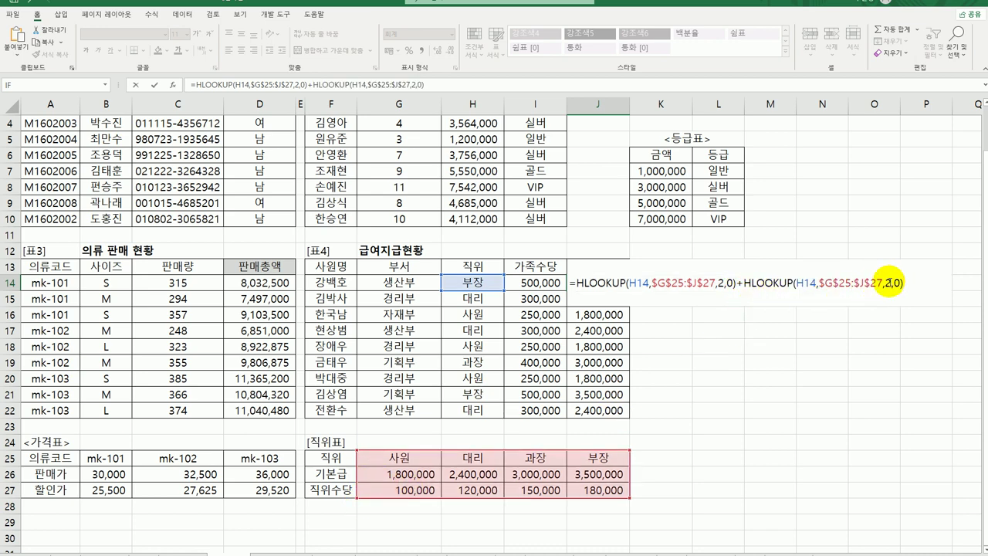
{"action": "type", "text": "3"}
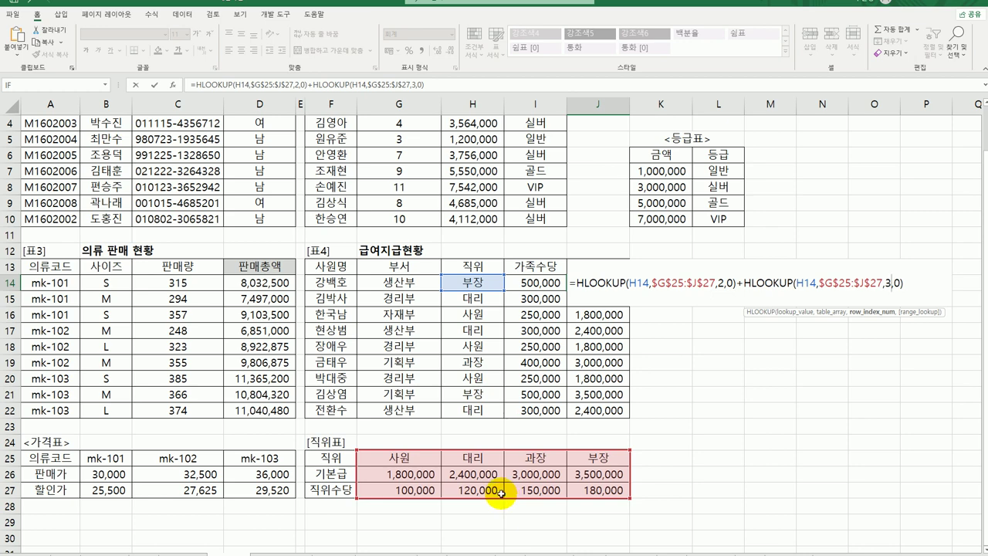
Step: Add the 가족수당 in I14 to the J14 formula and fill the updated formula down to J22
{"action": "left_click", "coordinate": [911, 284]}
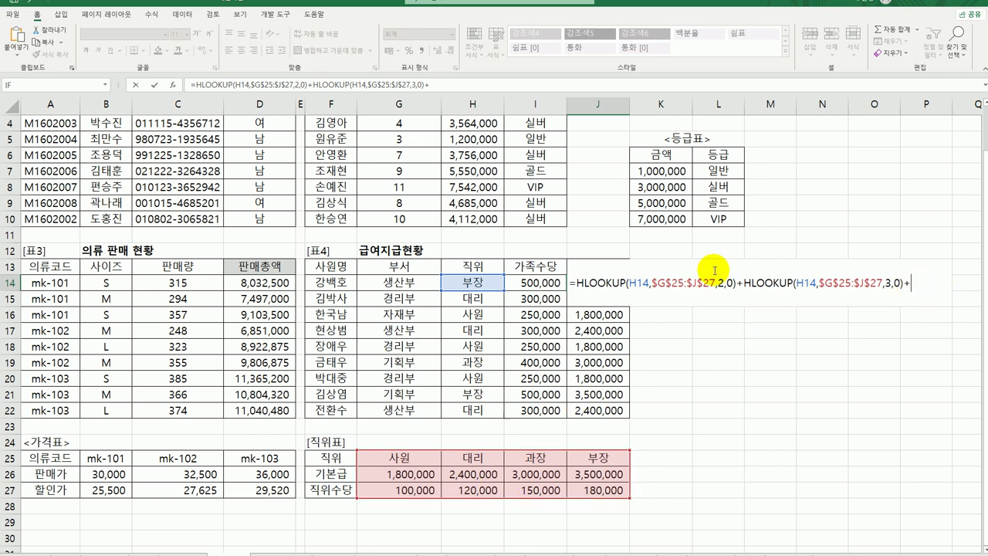
{"action": "left_click", "coordinate": [523, 285]}
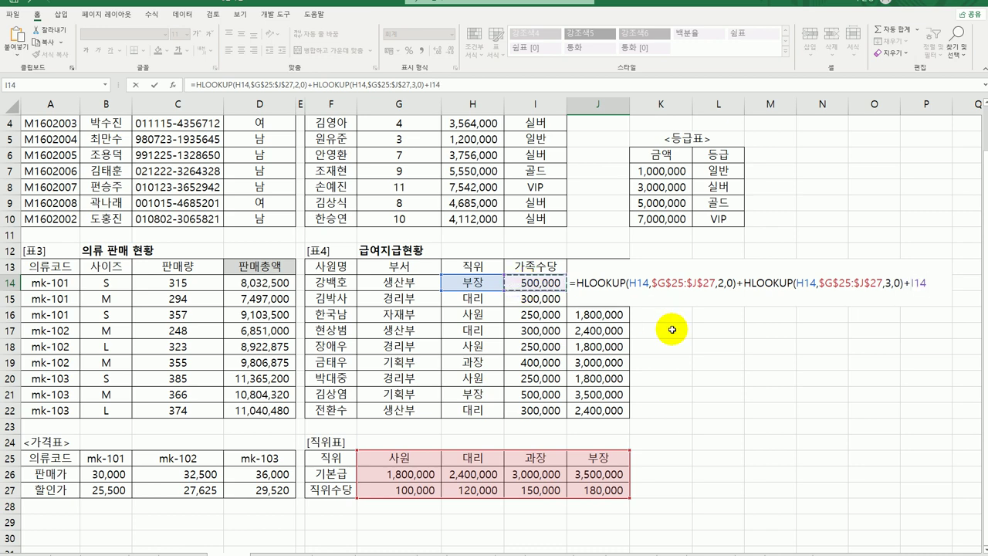
{"action": "key", "text": "Return"}
{"action": "left_click", "coordinate": [597, 284]}
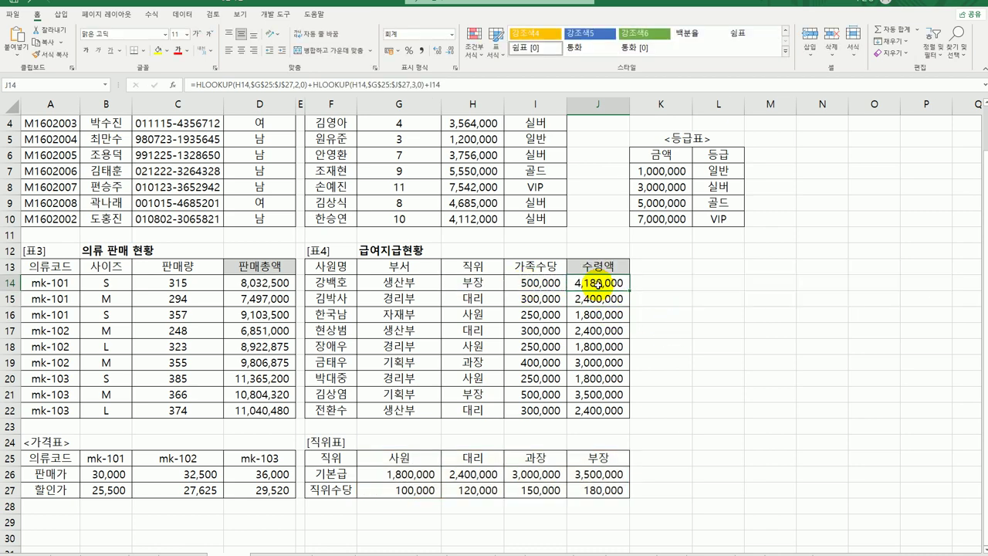
{"action": "left_click_drag", "start_coordinate": [630, 290], "coordinate": [622, 411]}
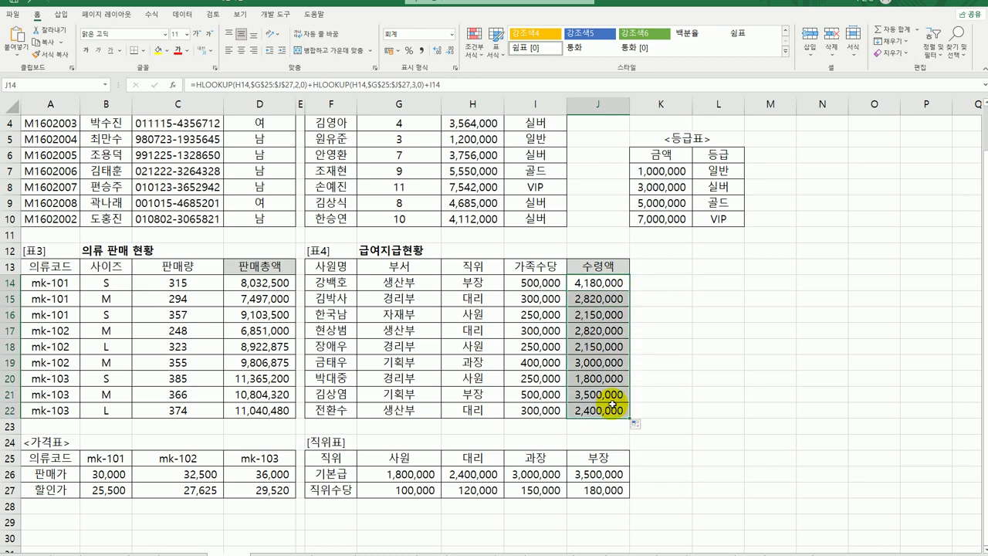
{"action": "left_click", "coordinate": [536, 284]}
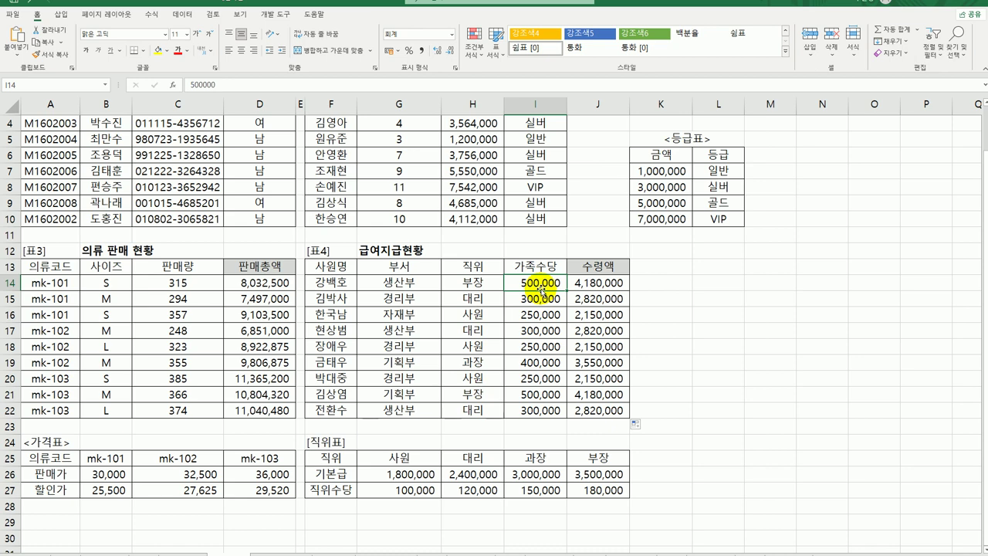
Step: Look over the matching completed sheet and open the practice sheet containing the 사원 관리 현황 table
{"action": "scroll", "coordinate": [417, 302], "scroll_direction": "up", "scroll_amount": 1}
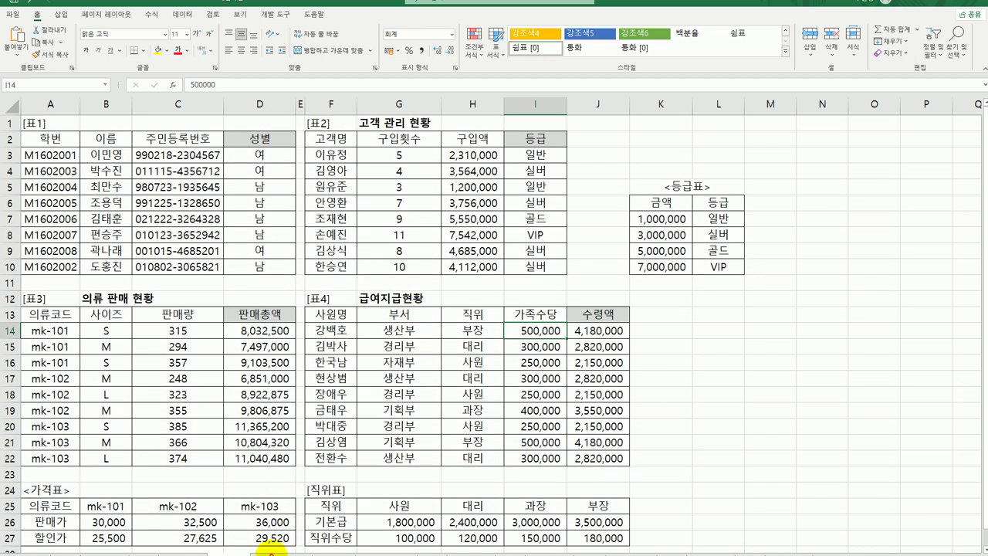
{"action": "left_click", "coordinate": [270, 551]}
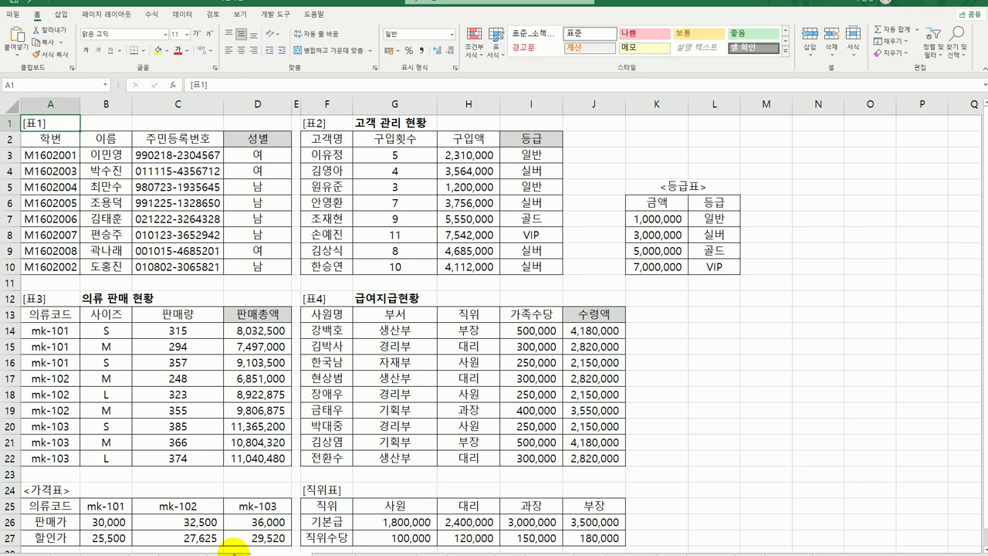
{"action": "left_click", "coordinate": [235, 551]}
{"action": "left_click", "coordinate": [262, 551]}
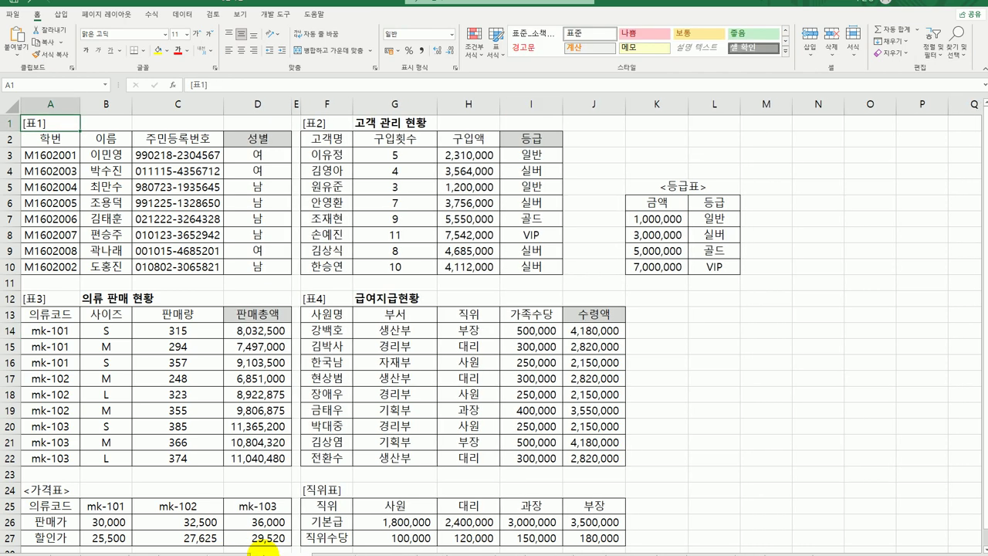
{"action": "left_click", "coordinate": [382, 458]}
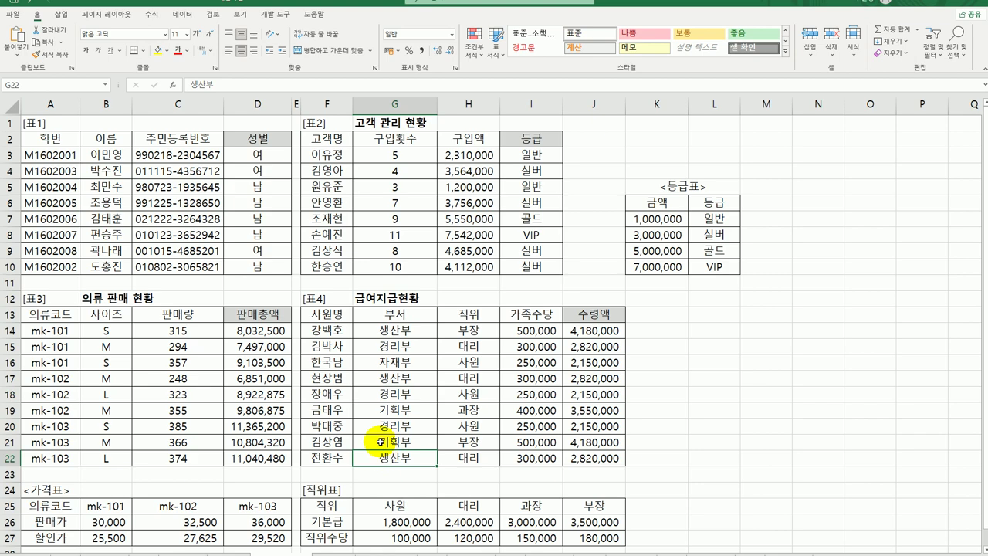
{"action": "left_click", "coordinate": [352, 549]}
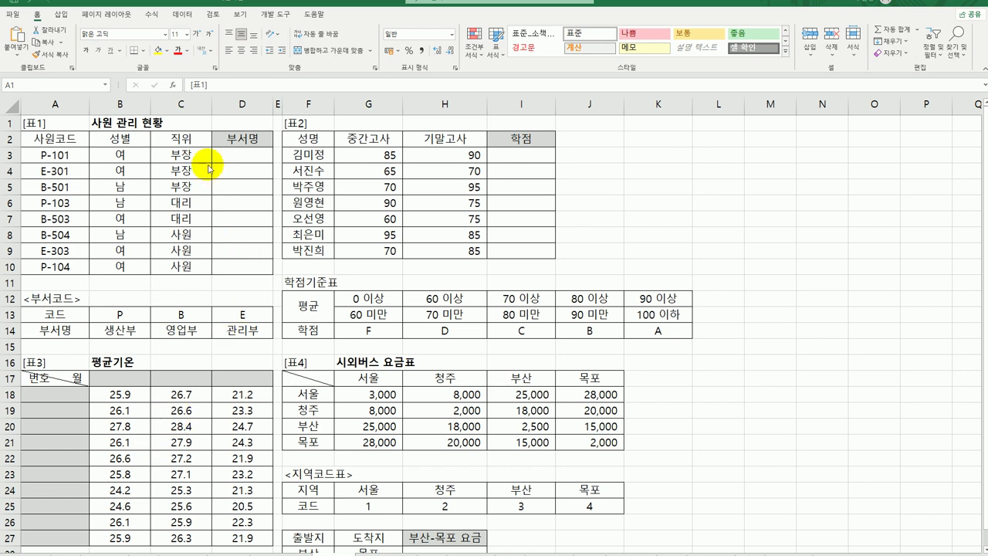
Step: Examine how 부서명 in 표1 relates to the 사원코드 and the 코드 and 부서명 rows of the 부서코드 table
{"action": "left_click", "coordinate": [240, 156]}
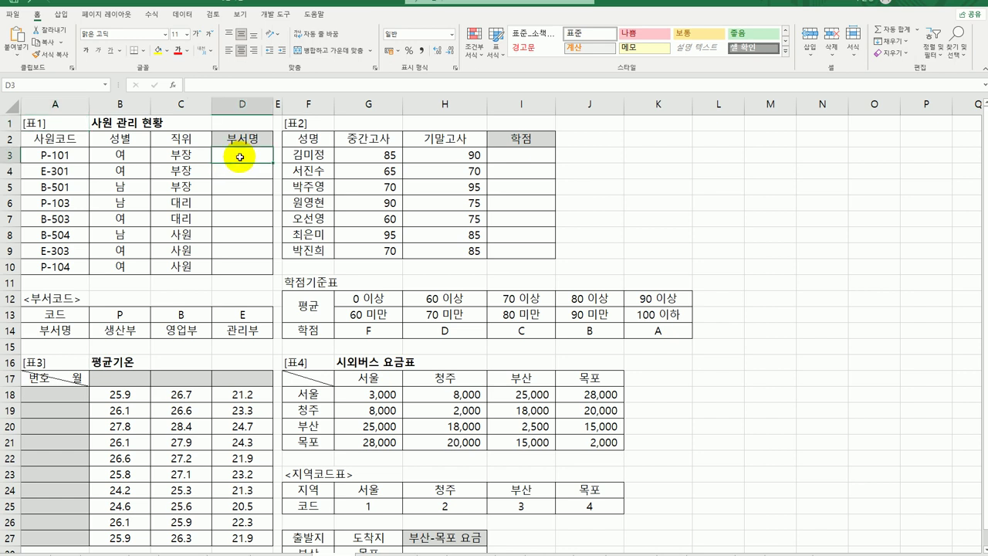
{"action": "left_click", "coordinate": [44, 156]}
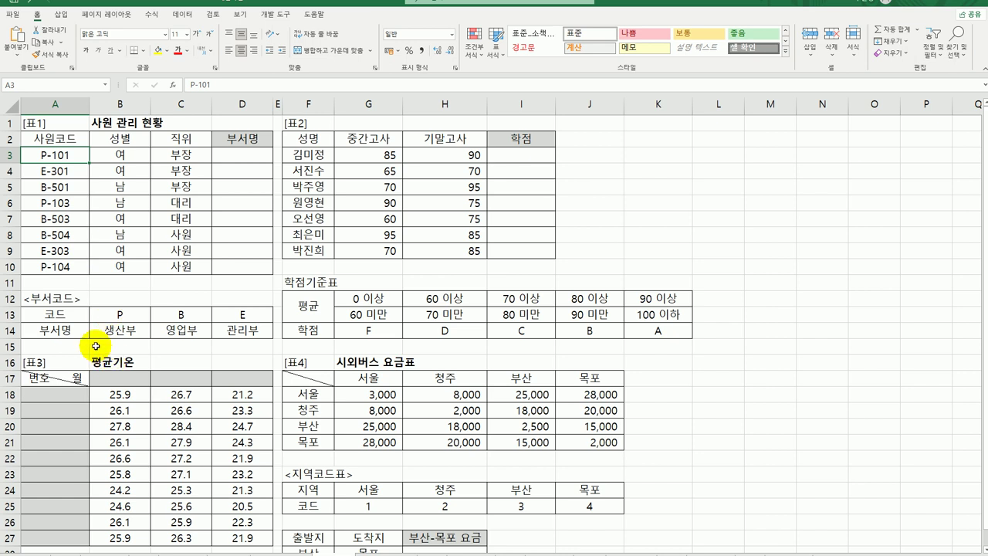
{"action": "left_click_drag", "start_coordinate": [81, 312], "coordinate": [243, 319]}
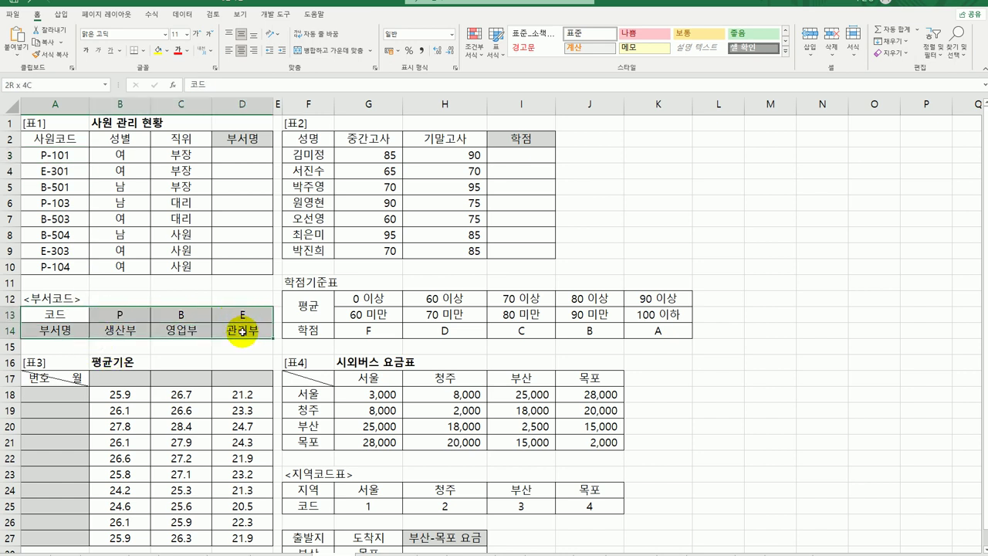
{"action": "left_click", "coordinate": [229, 156]}
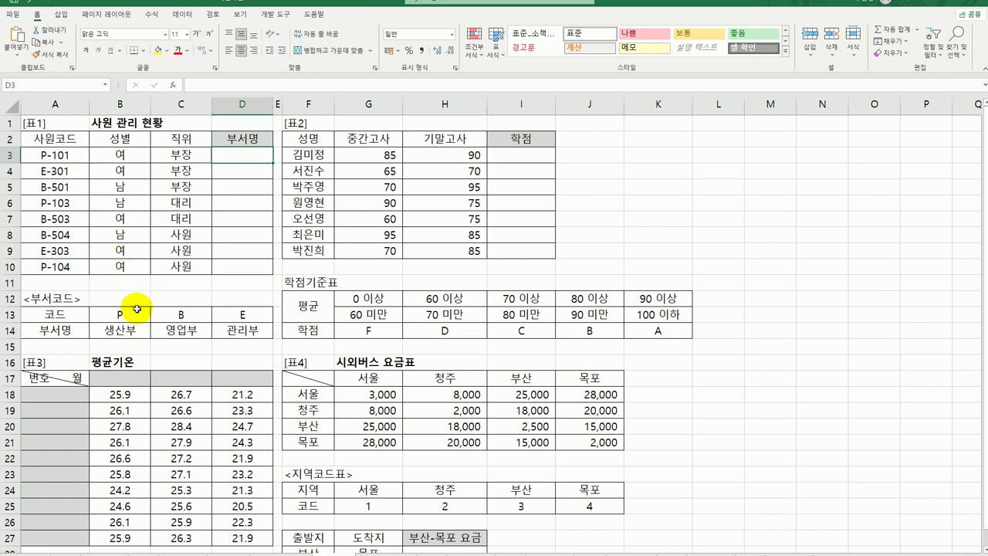
{"action": "left_click_drag", "start_coordinate": [123, 318], "coordinate": [254, 320]}
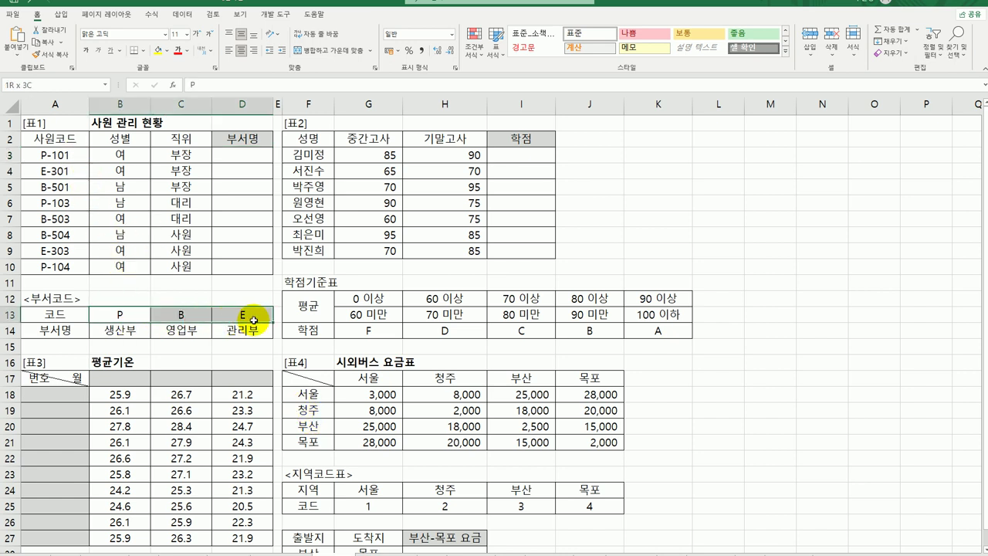
{"action": "left_click_drag", "start_coordinate": [127, 330], "coordinate": [255, 330]}
Step: Extract the first letter of the 사원코드 in D3 with =LEFT(A3,1), fill it down to D10, and compare it with the 부서코드 table
{"action": "left_click", "coordinate": [229, 155]}
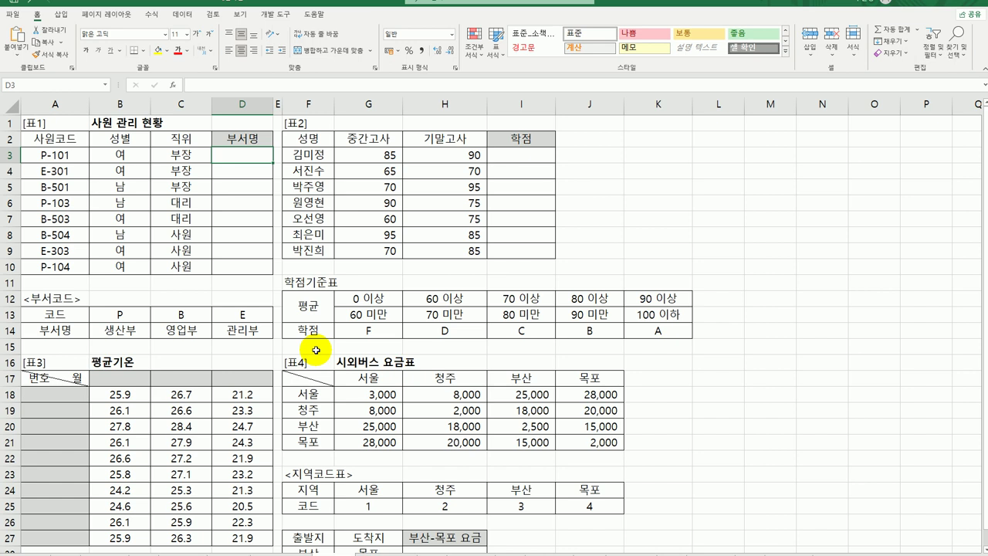
{"action": "type", "text": "="}
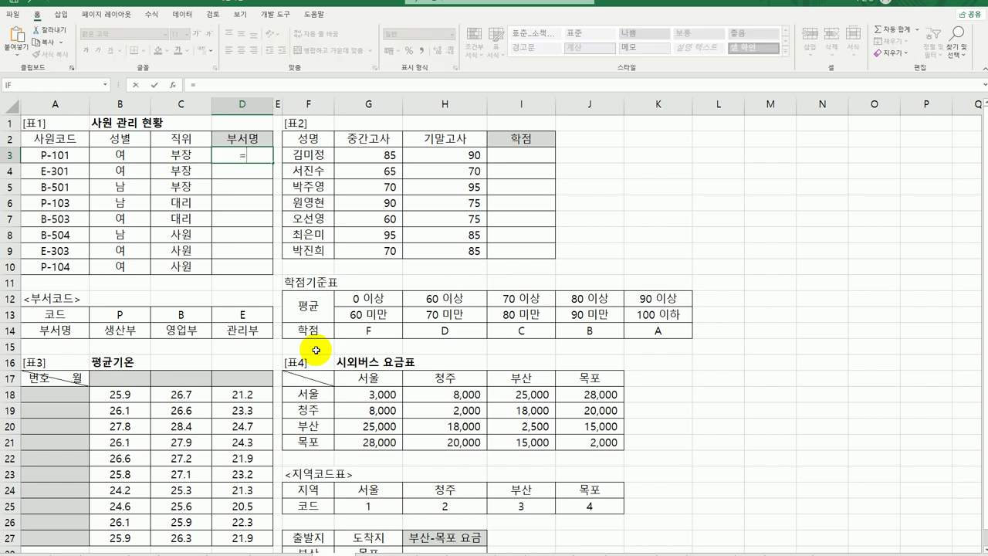
{"action": "type", "text": "lef"}
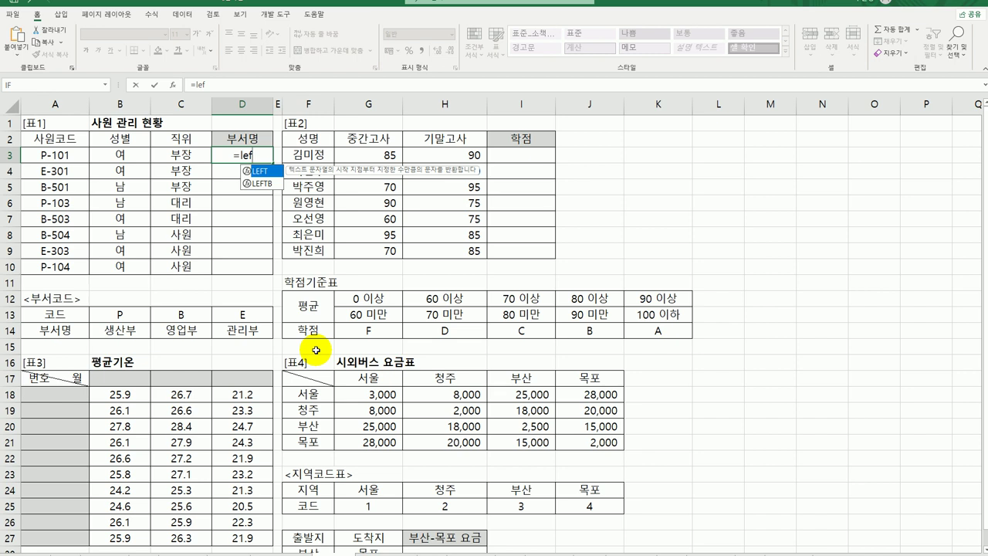
{"action": "double_click", "coordinate": [265, 172]}
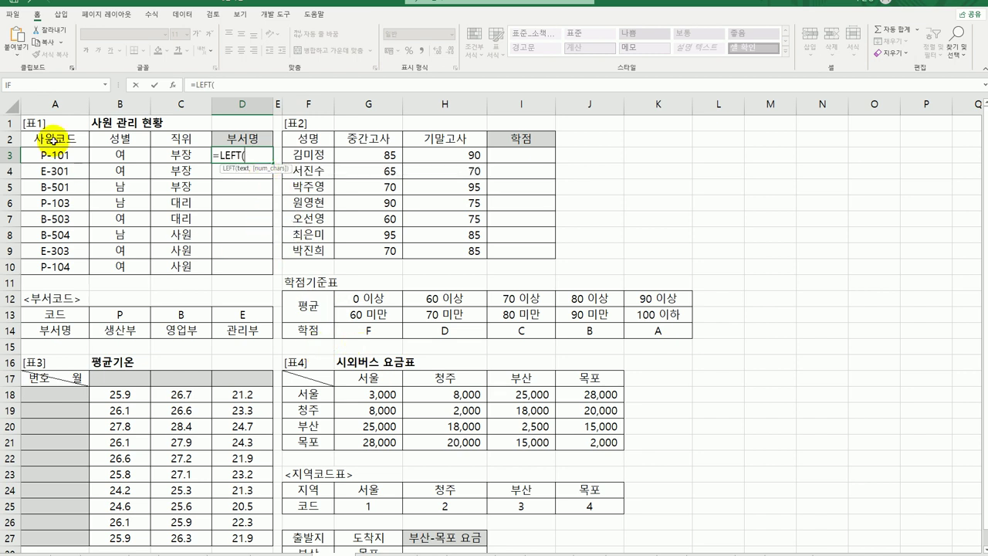
{"action": "left_click", "coordinate": [49, 156]}
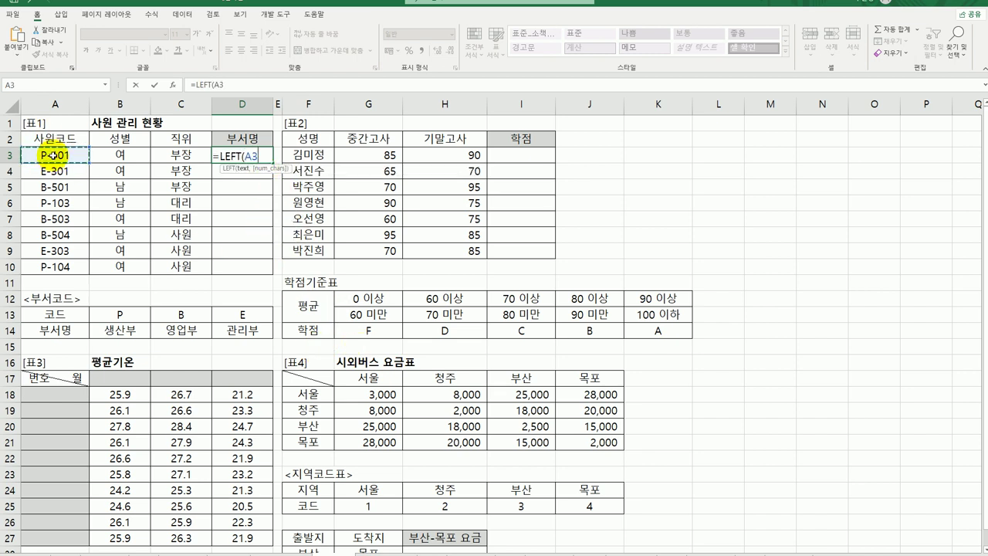
{"action": "type", "text": ",1)"}
{"action": "key", "text": "Return"}
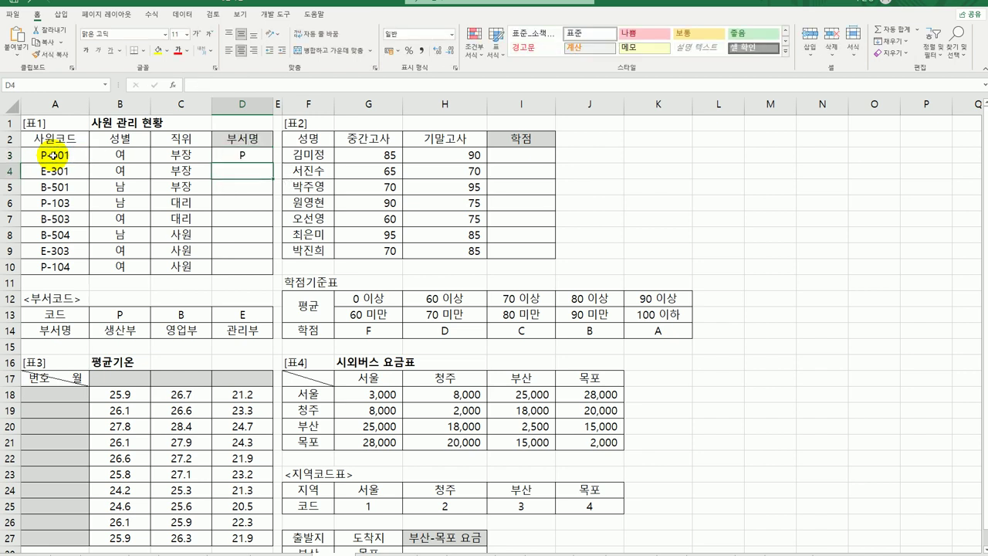
{"action": "left_click", "coordinate": [262, 160]}
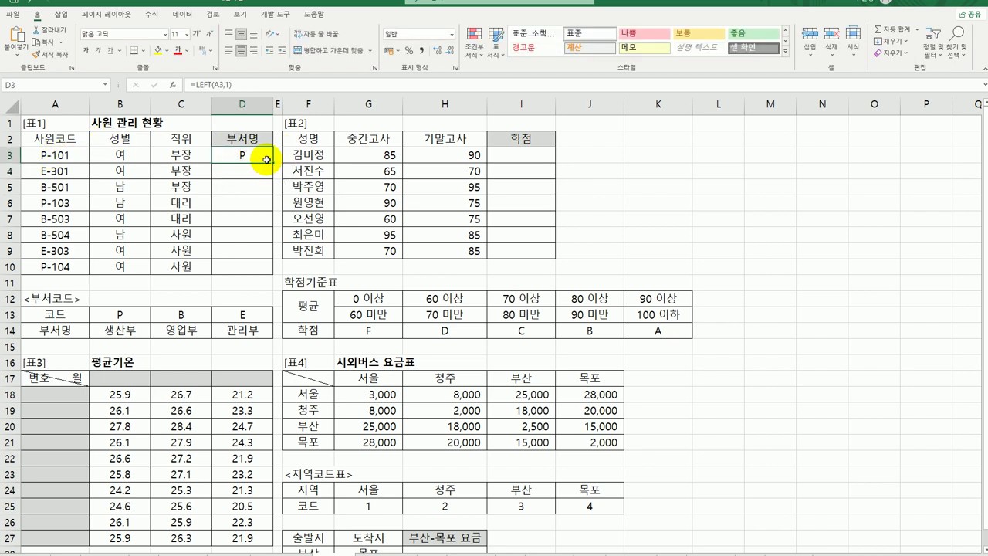
{"action": "left_click_drag", "start_coordinate": [266, 159], "coordinate": [257, 276]}
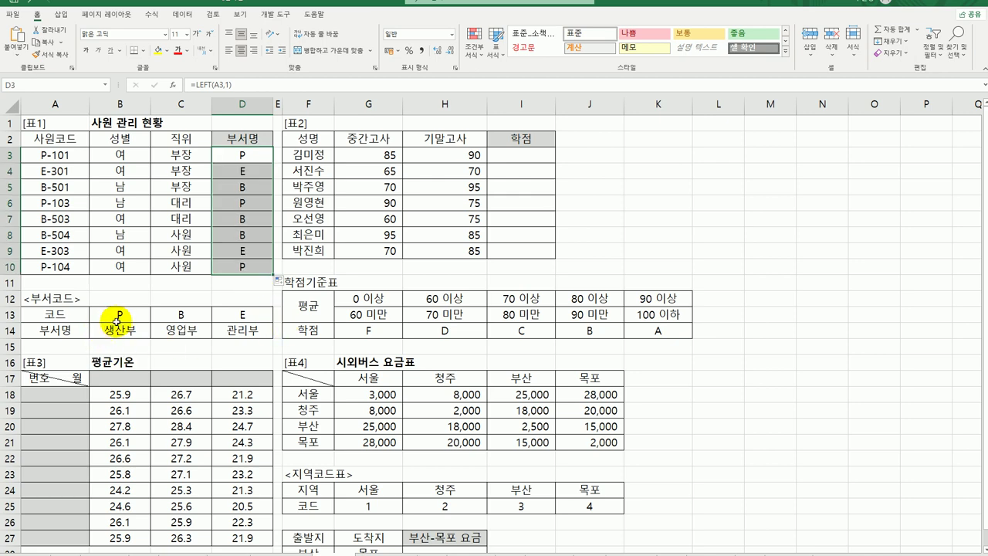
{"action": "left_click_drag", "start_coordinate": [116, 315], "coordinate": [255, 331]}
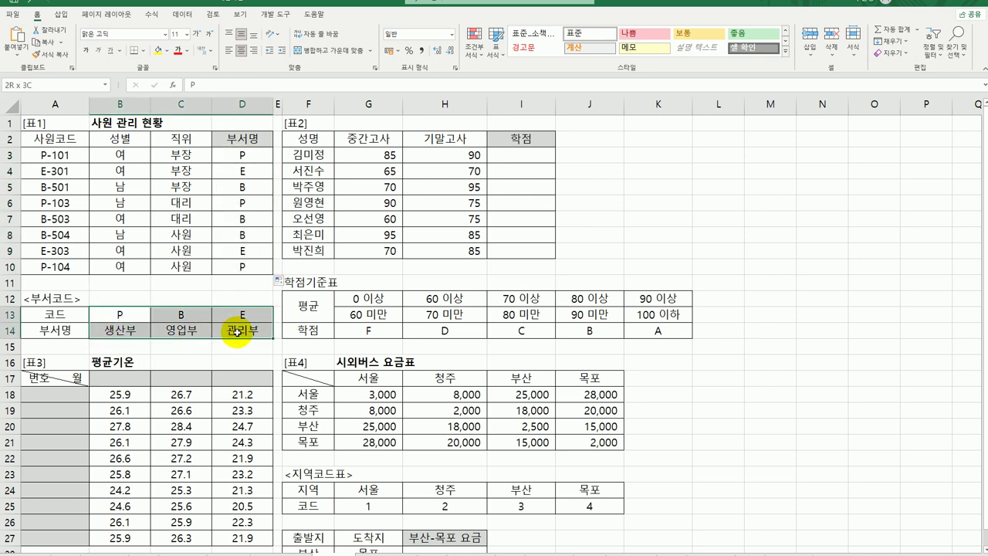
Step: Wrap the LEFT(A3,1) formula in D3 in HLOOKUP and open the function's arguments
{"action": "double_click", "coordinate": [249, 155]}
{"action": "left_click", "coordinate": [219, 155]}
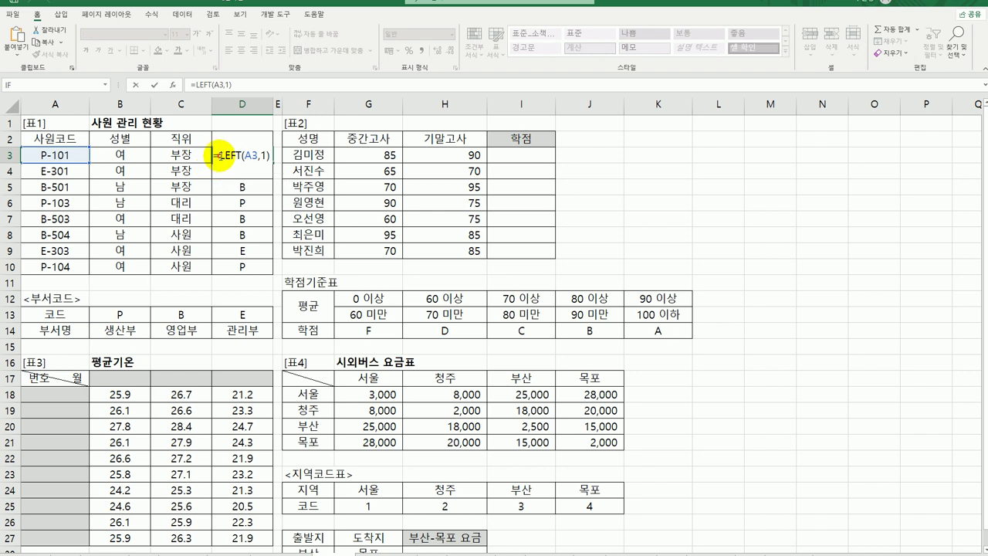
{"action": "type", "text": "hl"}
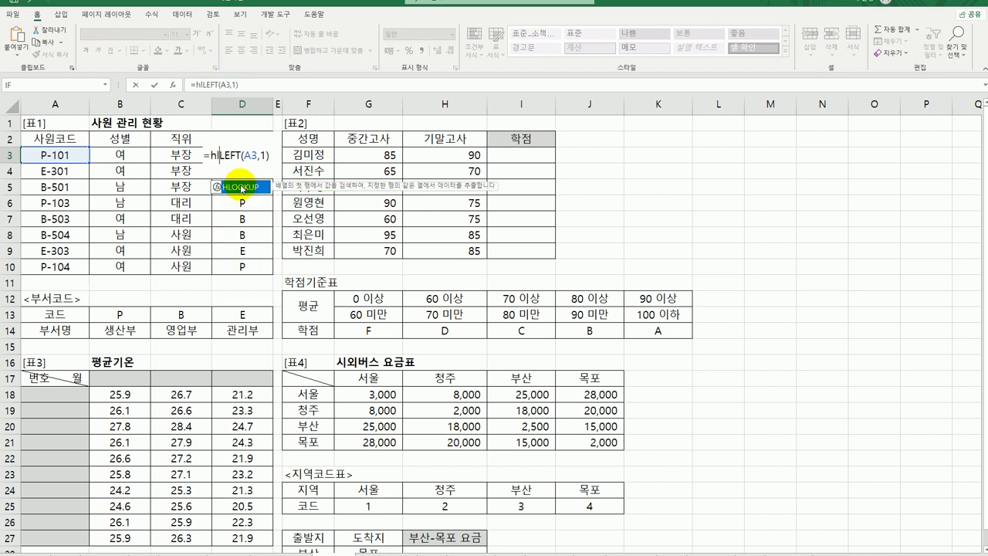
{"action": "double_click", "coordinate": [241, 187]}
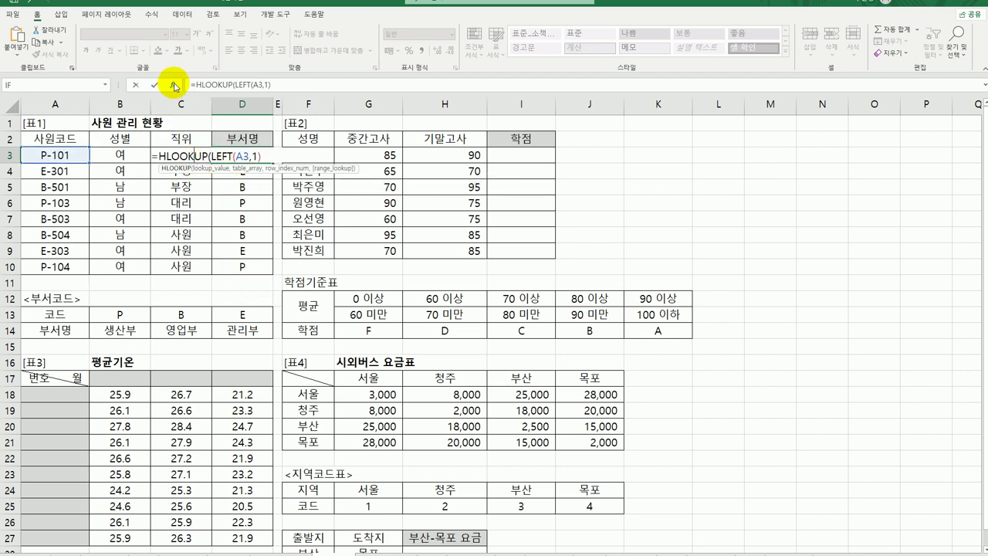
{"action": "left_click", "coordinate": [172, 85]}
{"action": "left_click_drag", "start_coordinate": [744, 286], "coordinate": [437, 165]}
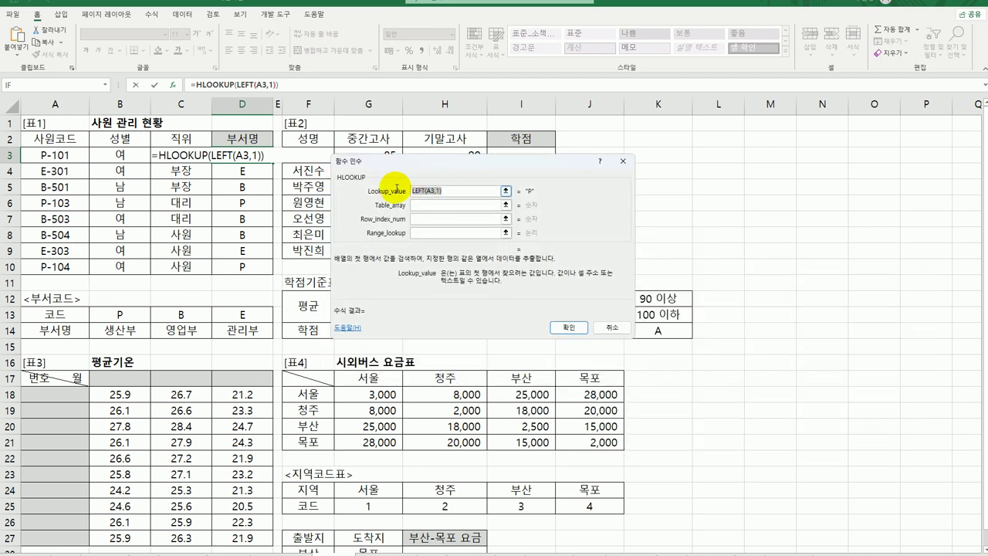
Step: Set the HLOOKUP table array to the 부서코드 range $B$13:$D$14 and the row index number to 2
{"action": "left_click", "coordinate": [423, 205]}
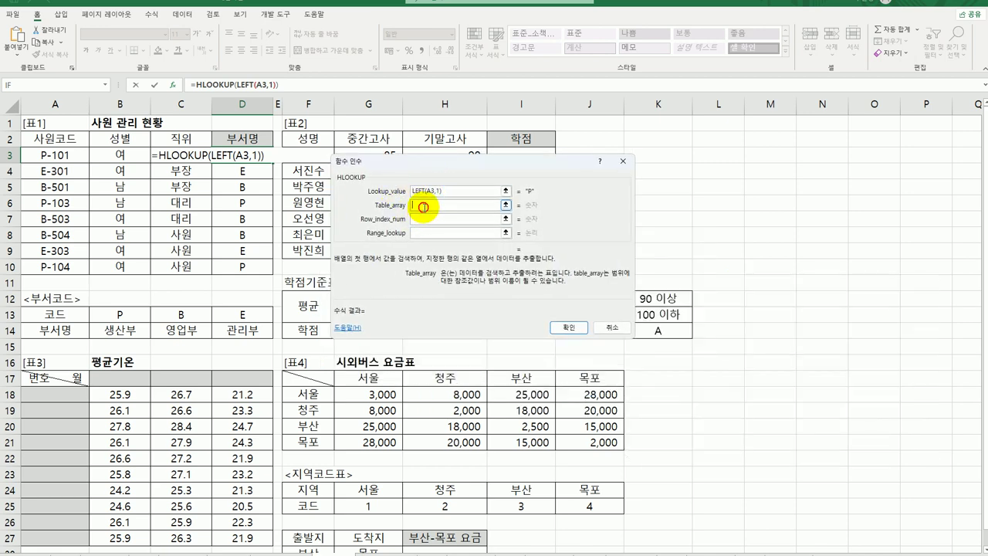
{"action": "left_click_drag", "start_coordinate": [128, 323], "coordinate": [248, 331]}
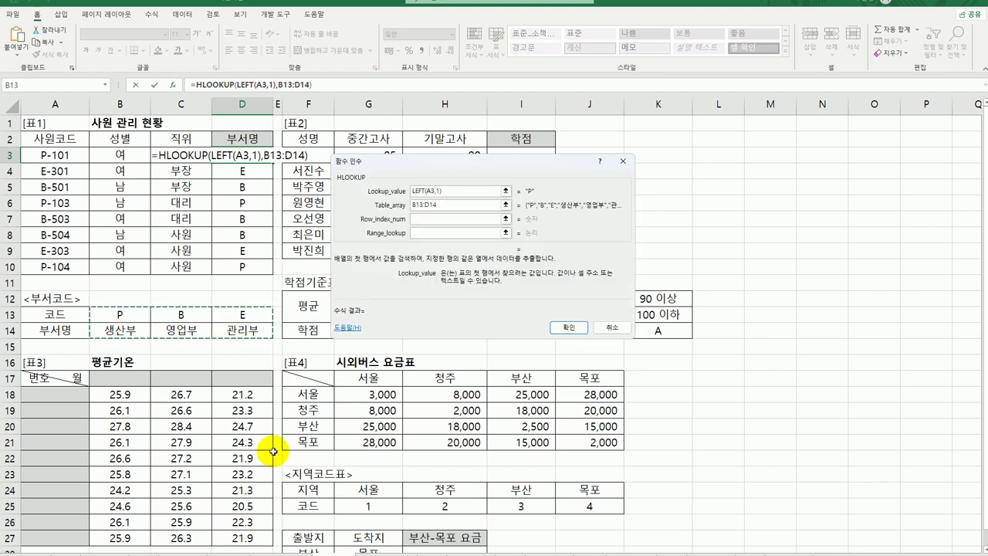
{"action": "key", "text": "F4"}
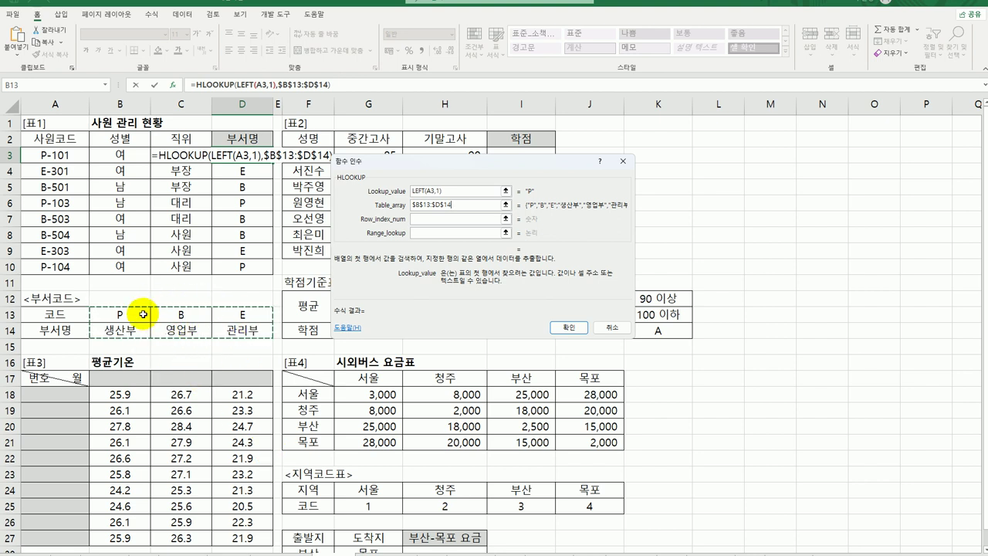
{"action": "left_click", "coordinate": [436, 218]}
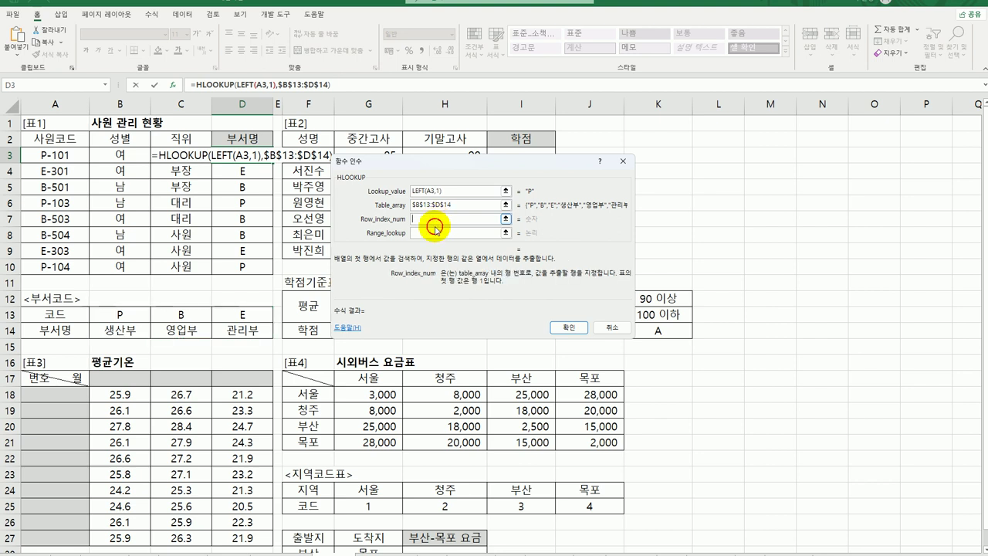
{"action": "type", "text": "2"}
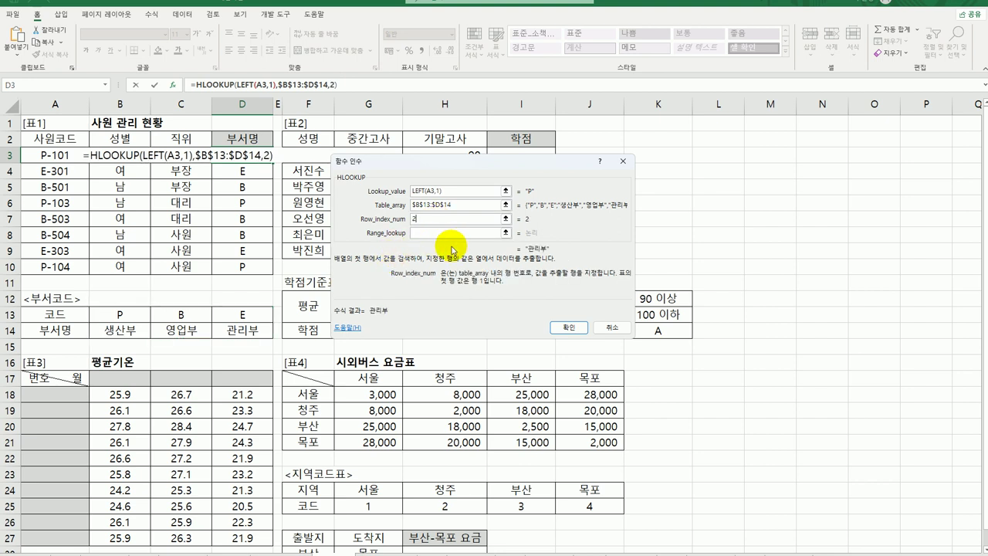
Step: Set the range lookup to 0, accept the HLOOKUP formula and fill it from D3 down to D10
{"action": "left_click", "coordinate": [441, 235]}
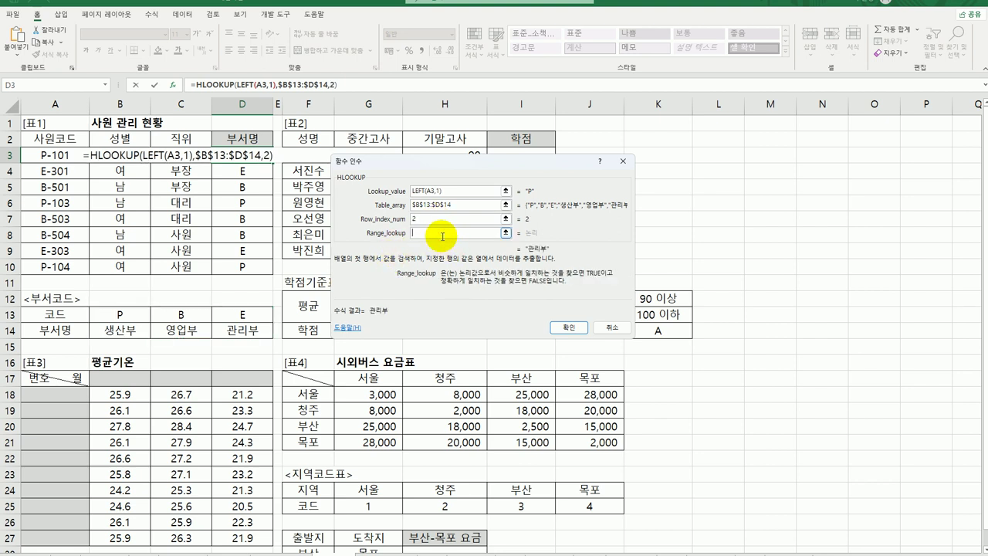
{"action": "type", "text": "0"}
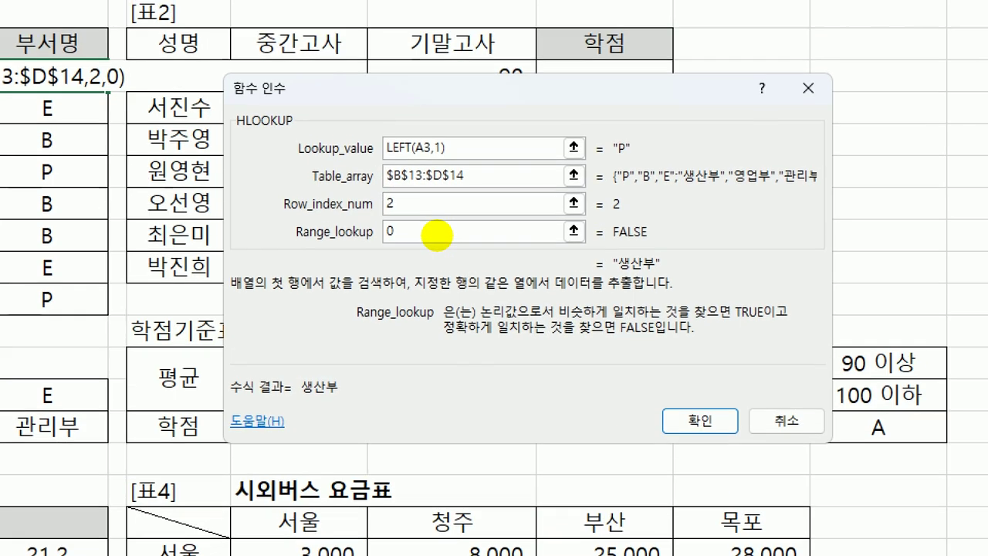
{"action": "left_click_drag", "start_coordinate": [459, 234], "coordinate": [378, 218]}
{"action": "left_click_drag", "start_coordinate": [401, 162], "coordinate": [476, 210]}
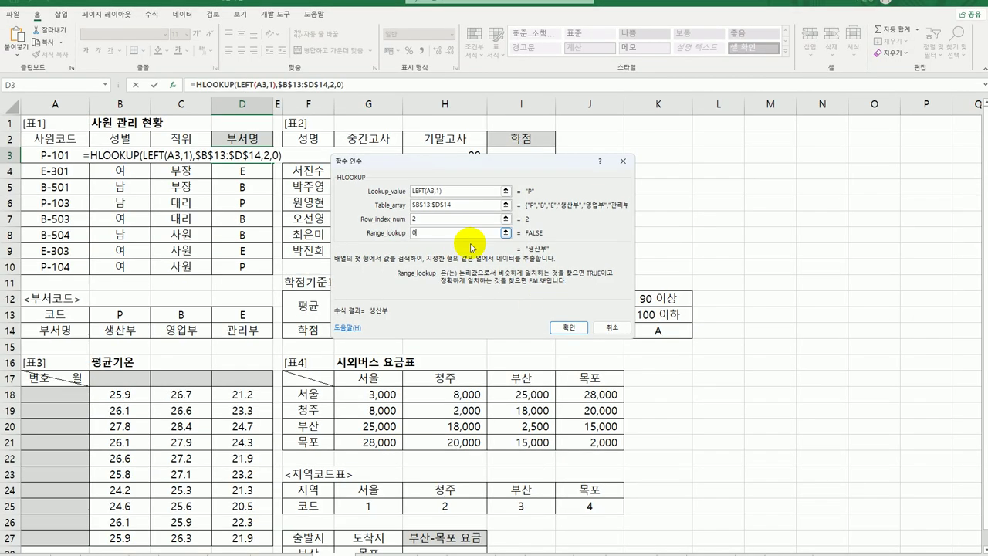
{"action": "left_click", "coordinate": [569, 327]}
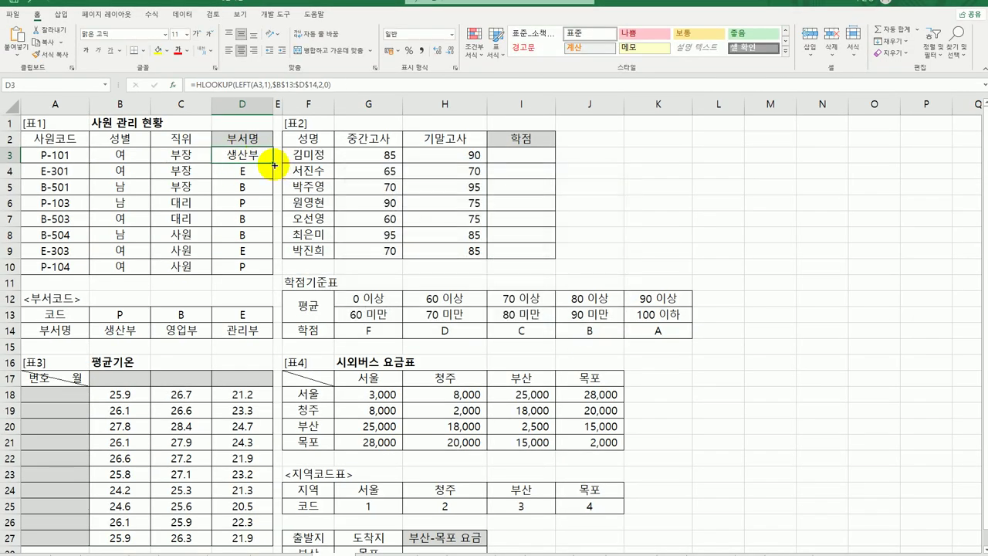
{"action": "left_click_drag", "start_coordinate": [272, 163], "coordinate": [265, 275]}
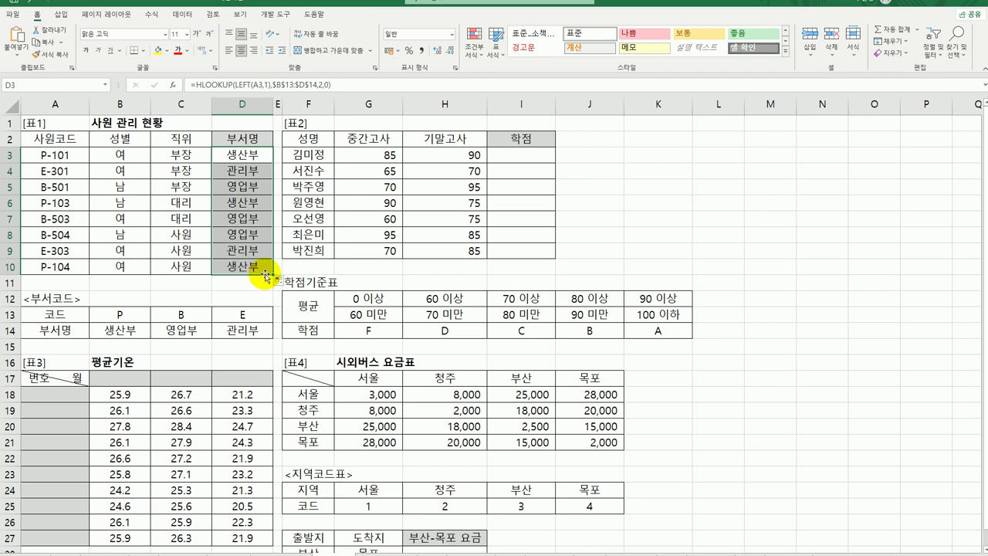
Step: Examine how 학점 in 표2 relates to the 중간고사 and 기말고사 scores and the 평균 and 학점 rows of 학점기준표
{"action": "left_click", "coordinate": [515, 155]}
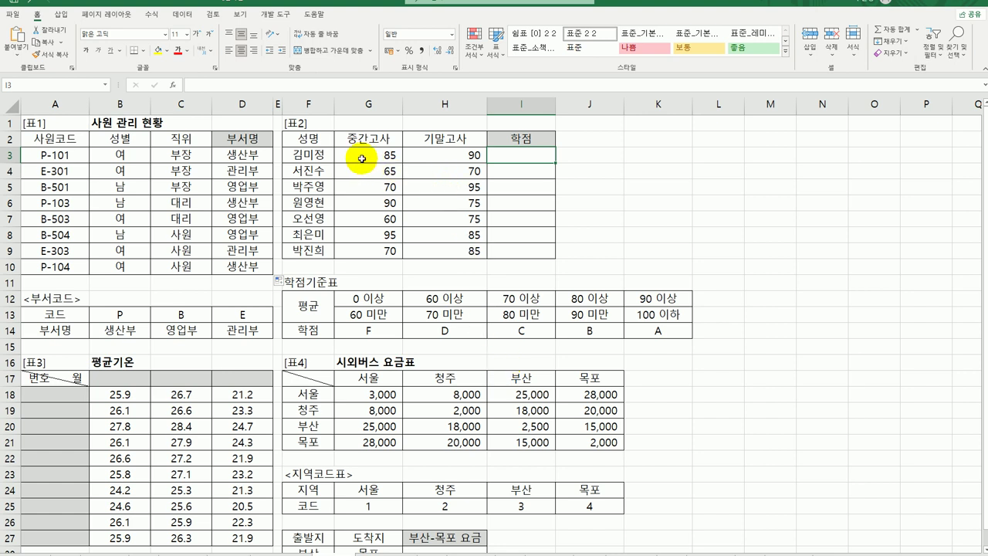
{"action": "left_click_drag", "start_coordinate": [360, 159], "coordinate": [434, 163]}
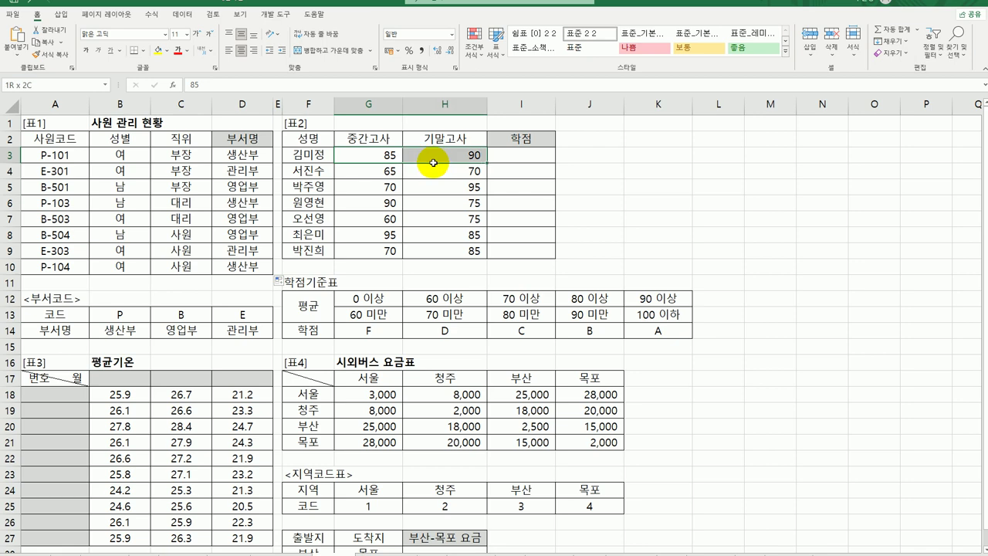
{"action": "left_click", "coordinate": [541, 164]}
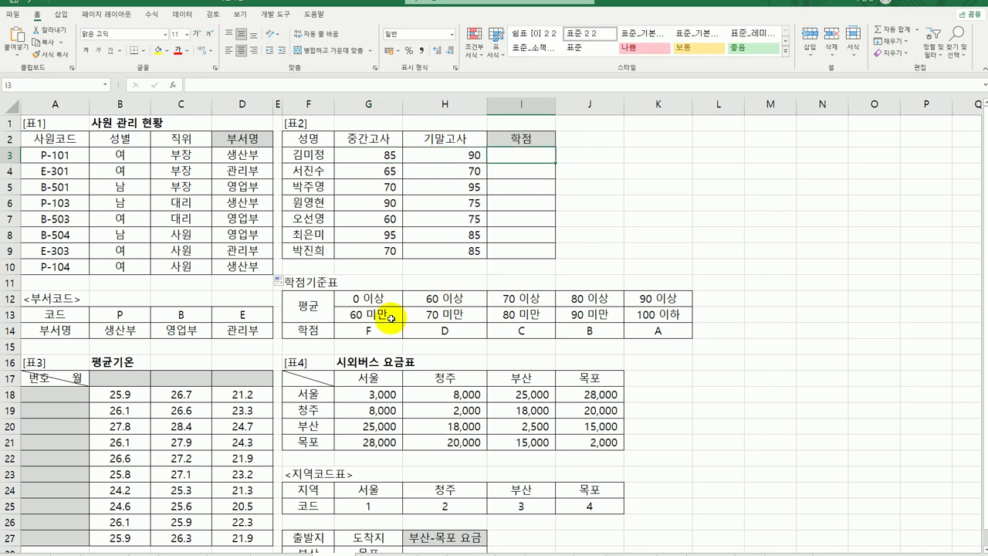
{"action": "left_click_drag", "start_coordinate": [361, 298], "coordinate": [633, 331]}
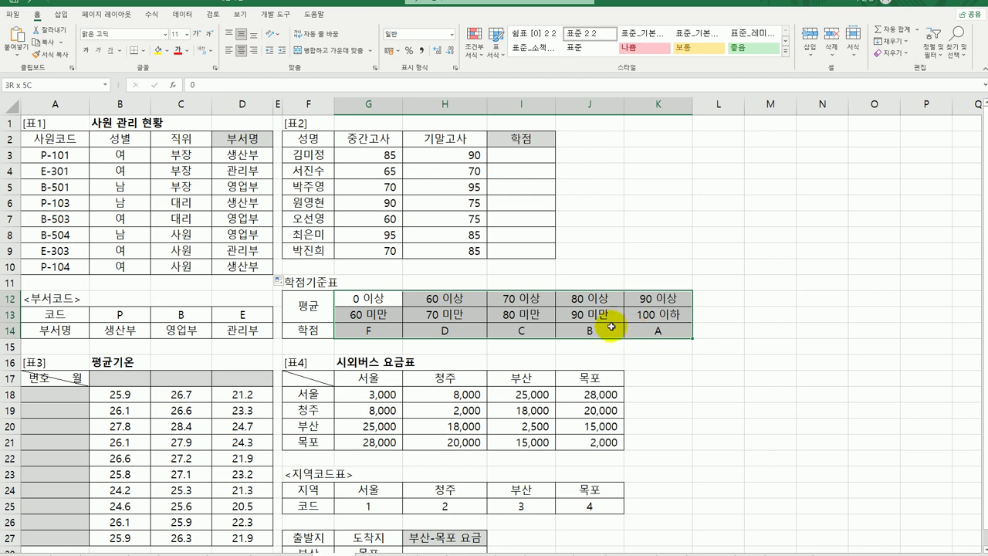
{"action": "left_click_drag", "start_coordinate": [363, 298], "coordinate": [647, 305]}
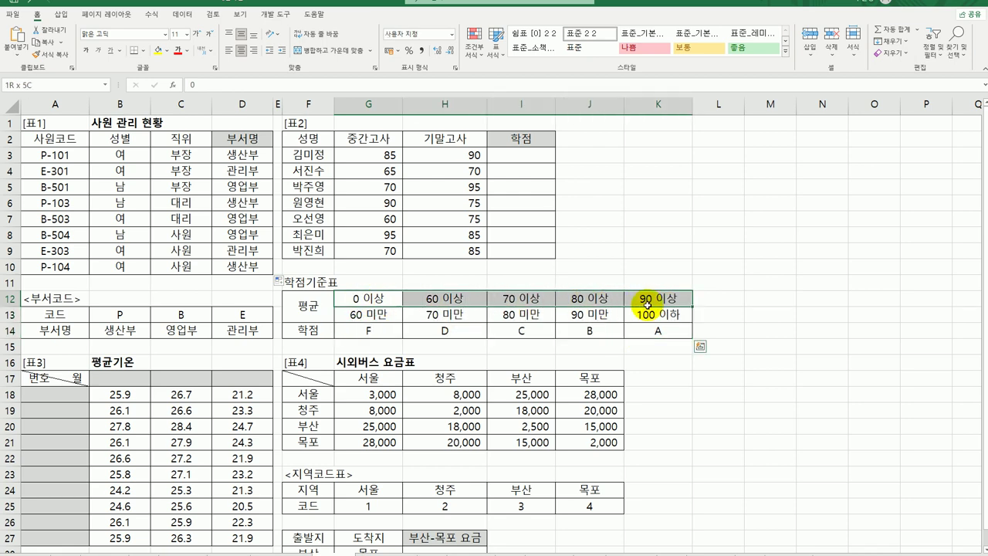
{"action": "left_click_drag", "start_coordinate": [364, 330], "coordinate": [654, 333]}
Step: Average the 중간고사 and 기말고사 scores in I3 with =AVERAGE(G3:H3) and fill it down to I9
{"action": "left_click", "coordinate": [523, 156]}
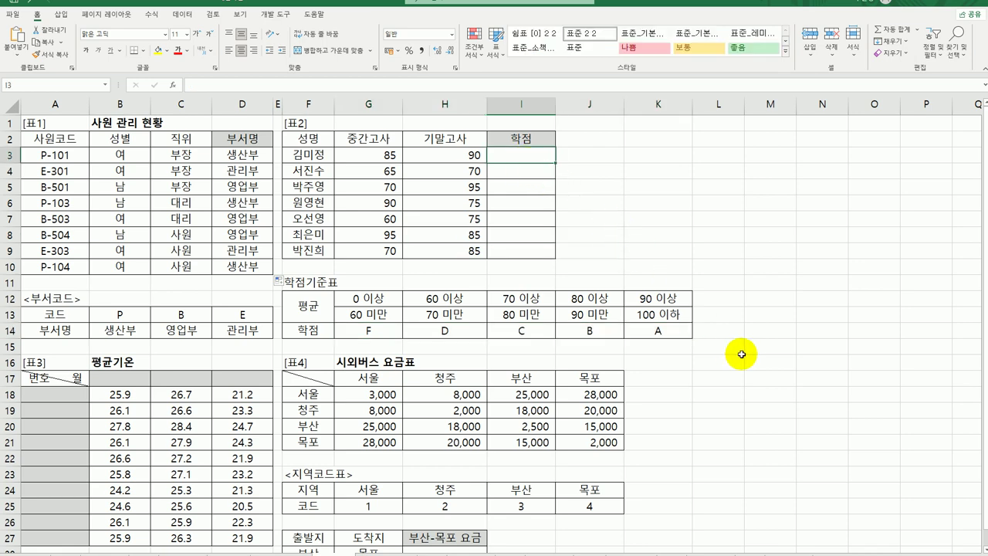
{"action": "type", "text": "="}
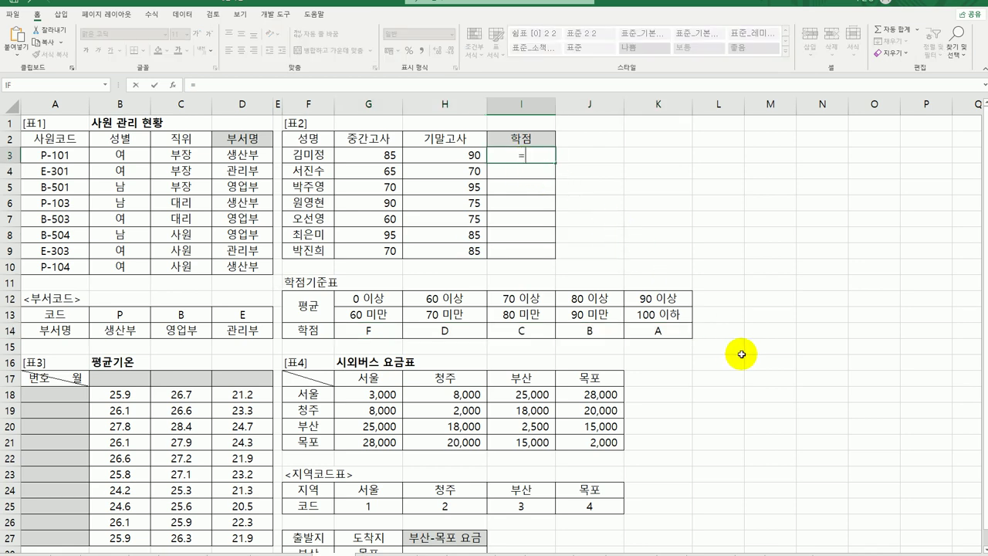
{"action": "type", "text": "ave"}
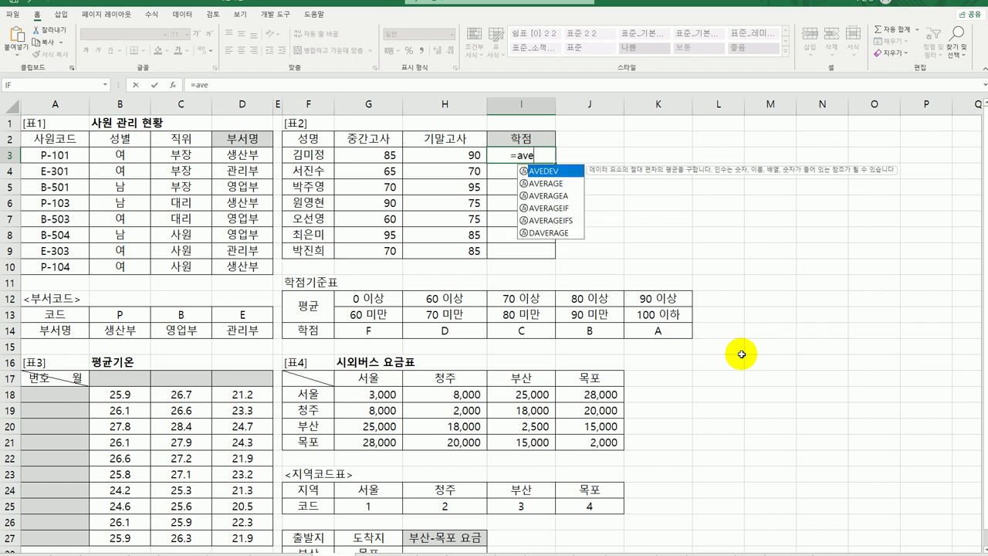
{"action": "double_click", "coordinate": [552, 184]}
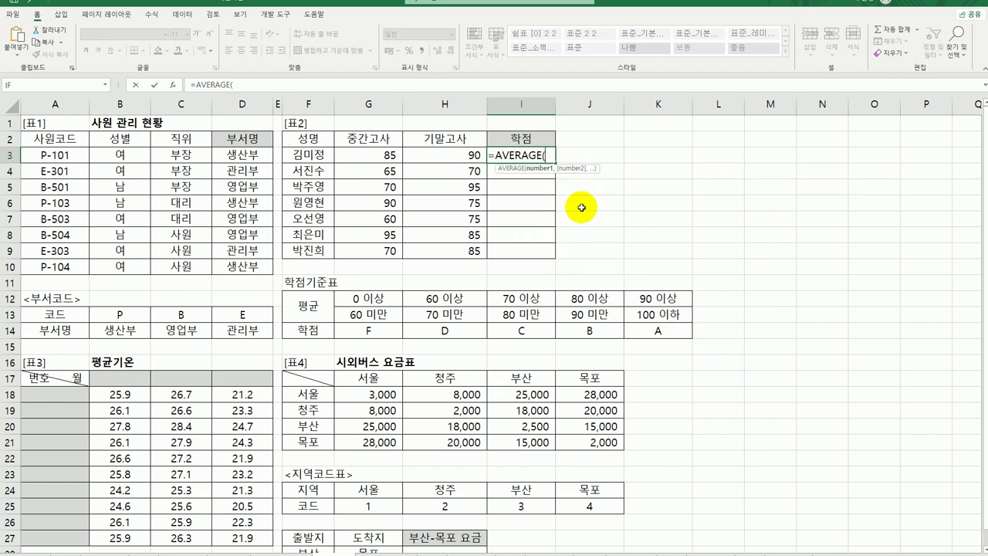
{"action": "left_click_drag", "start_coordinate": [382, 152], "coordinate": [430, 150]}
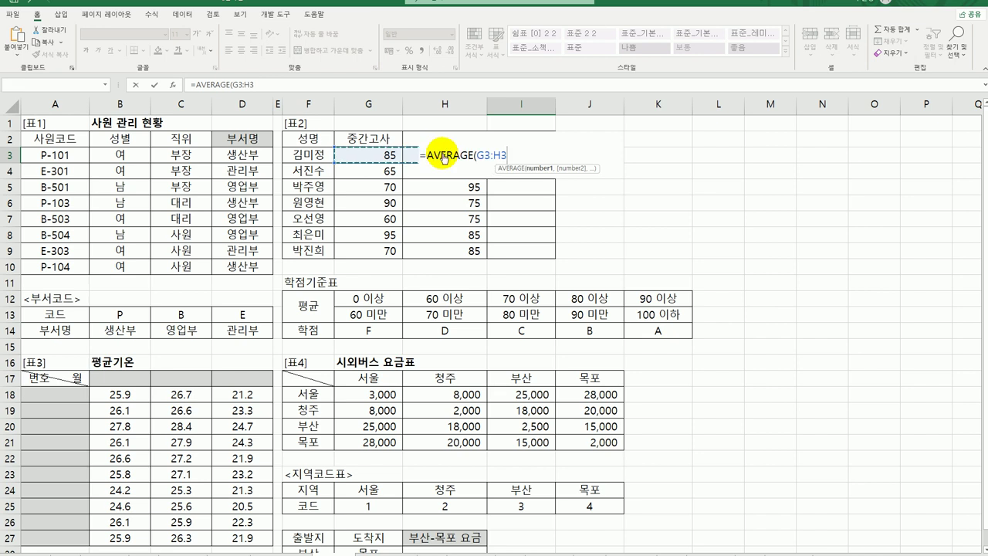
{"action": "key", "text": "Return"}
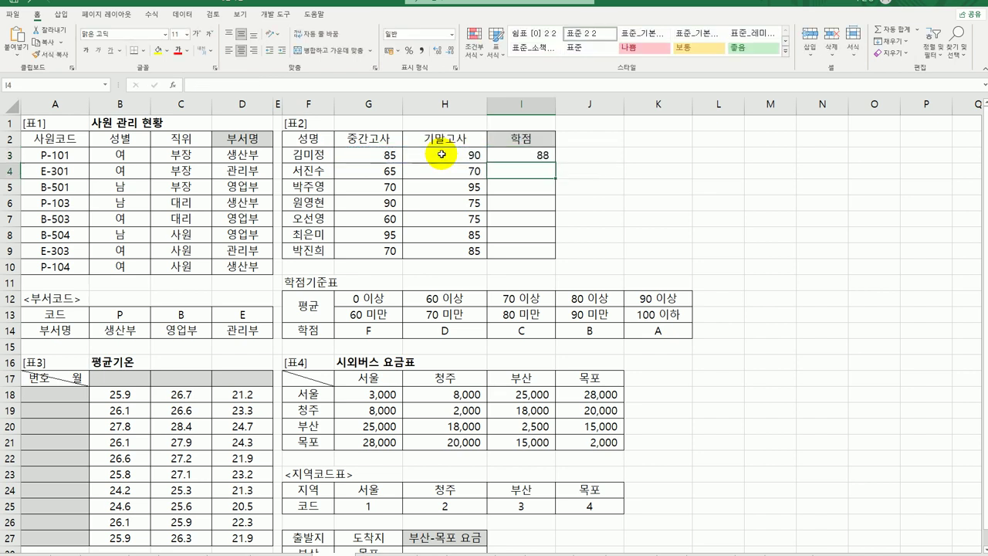
{"action": "left_click", "coordinate": [511, 154]}
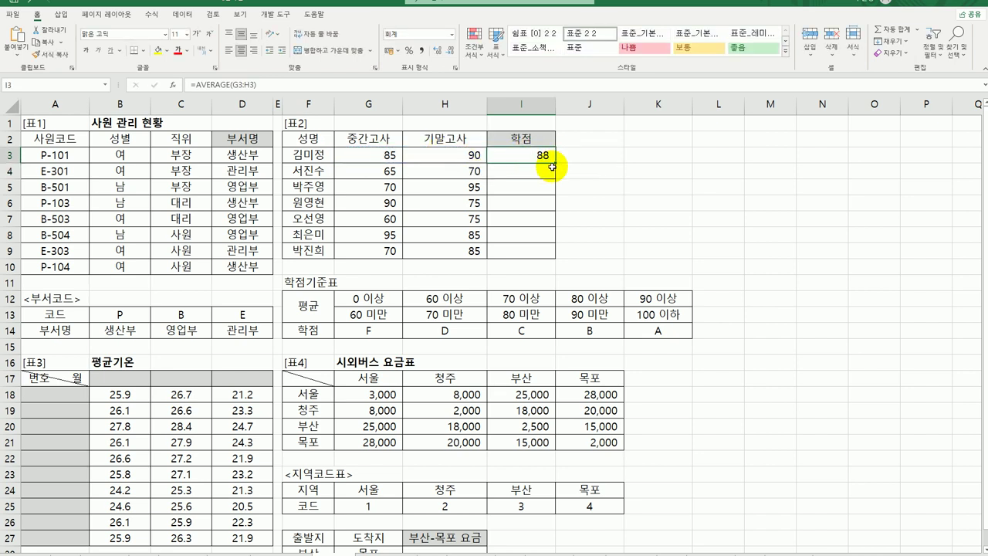
{"action": "left_click_drag", "start_coordinate": [555, 163], "coordinate": [551, 258]}
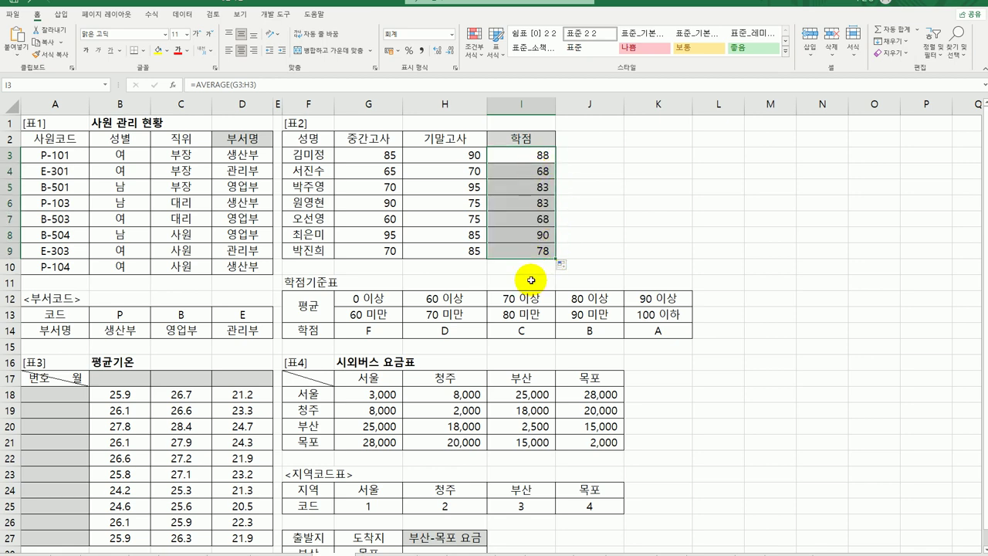
Step: Wrap the AVERAGE(G3:H3) formula in I3 in HLOOKUP and open the function's arguments clear of the tables
{"action": "double_click", "coordinate": [521, 151]}
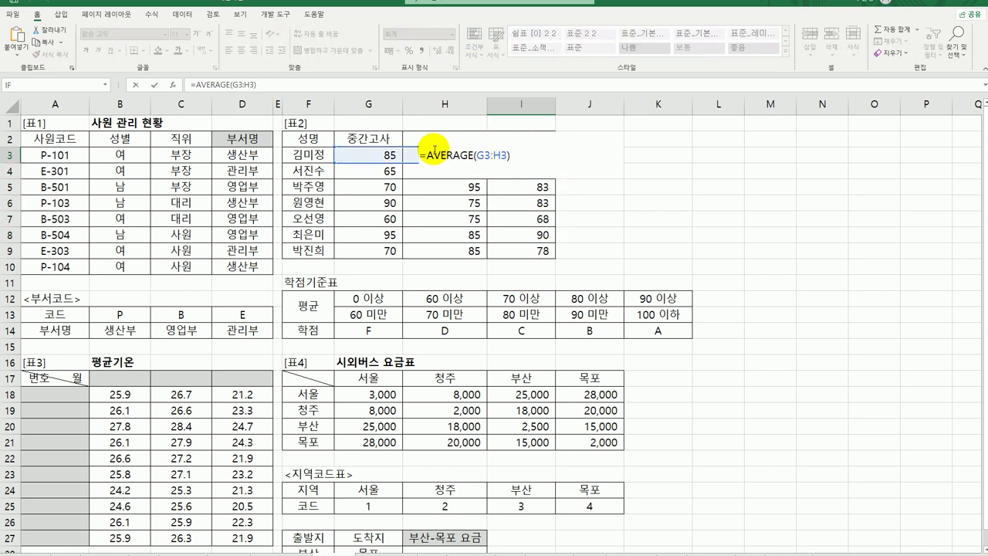
{"action": "type", "text": "hl"}
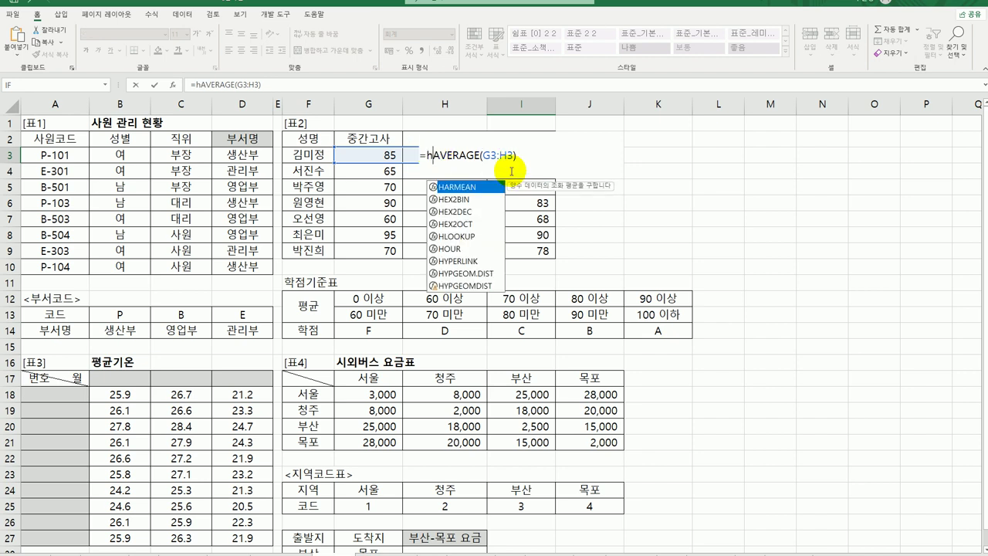
{"action": "double_click", "coordinate": [450, 187]}
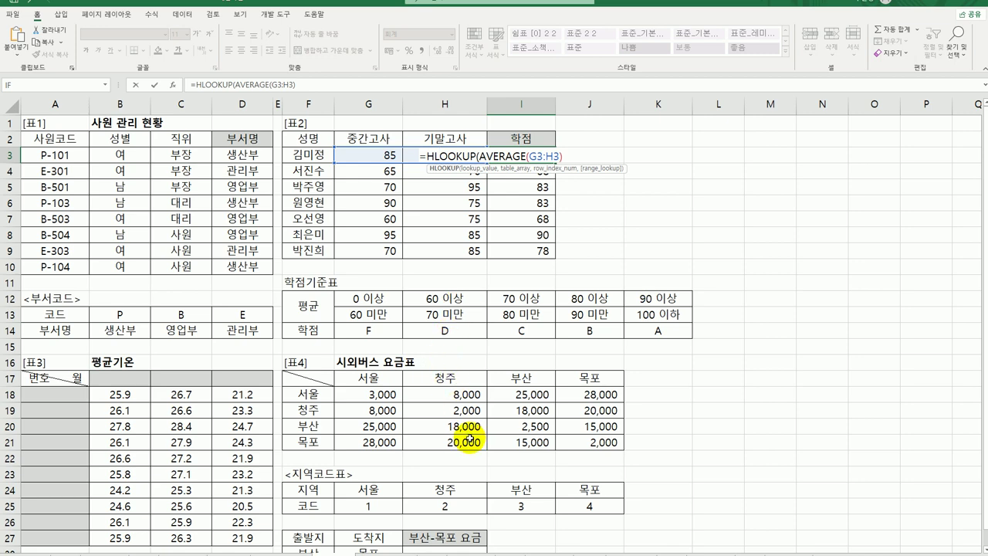
{"action": "left_click", "coordinate": [173, 84]}
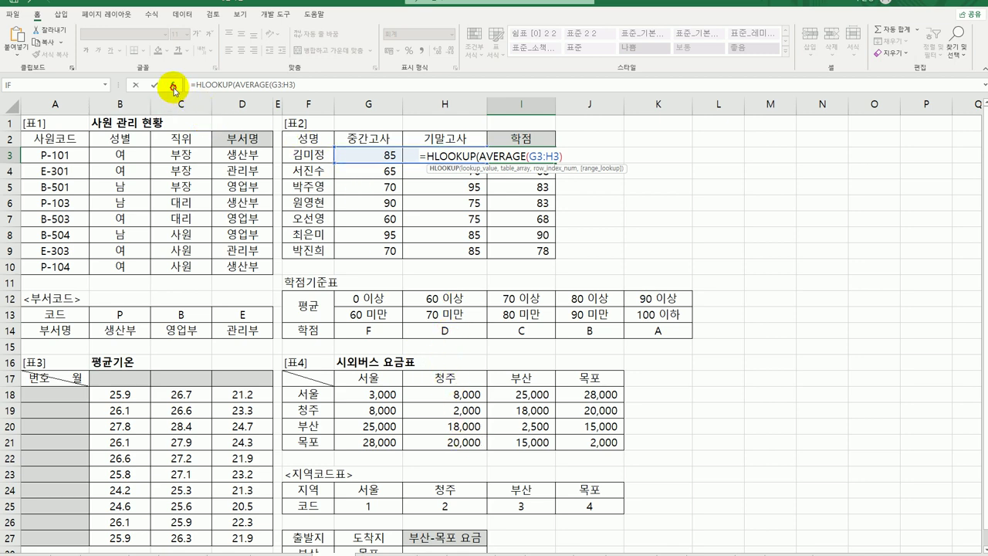
{"action": "left_click_drag", "start_coordinate": [478, 161], "coordinate": [724, 97]}
Step: Set the HLOOKUP table array to the absolute range $G$12:$K$14 of 학점기준표 and the row index to 3
{"action": "left_click", "coordinate": [694, 132]}
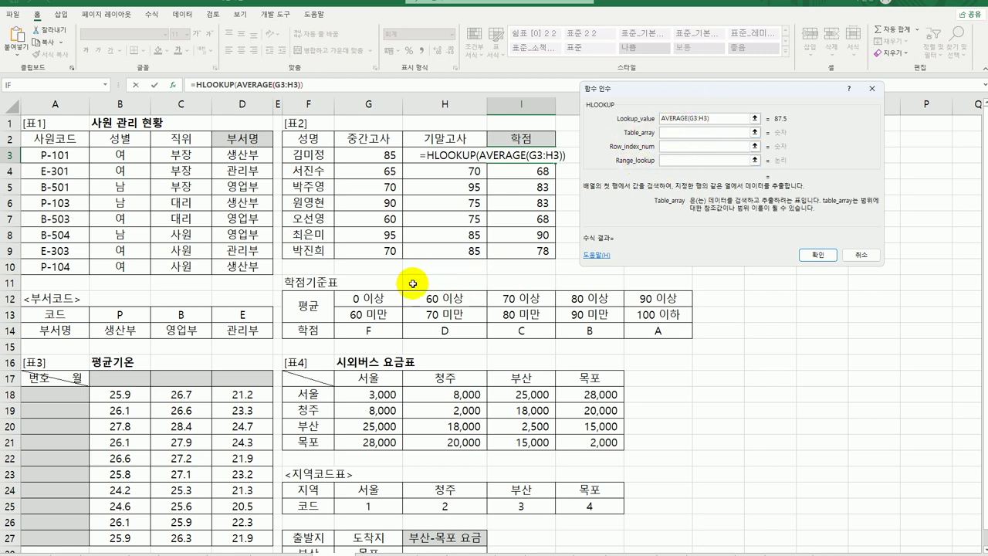
{"action": "left_click_drag", "start_coordinate": [366, 302], "coordinate": [660, 332]}
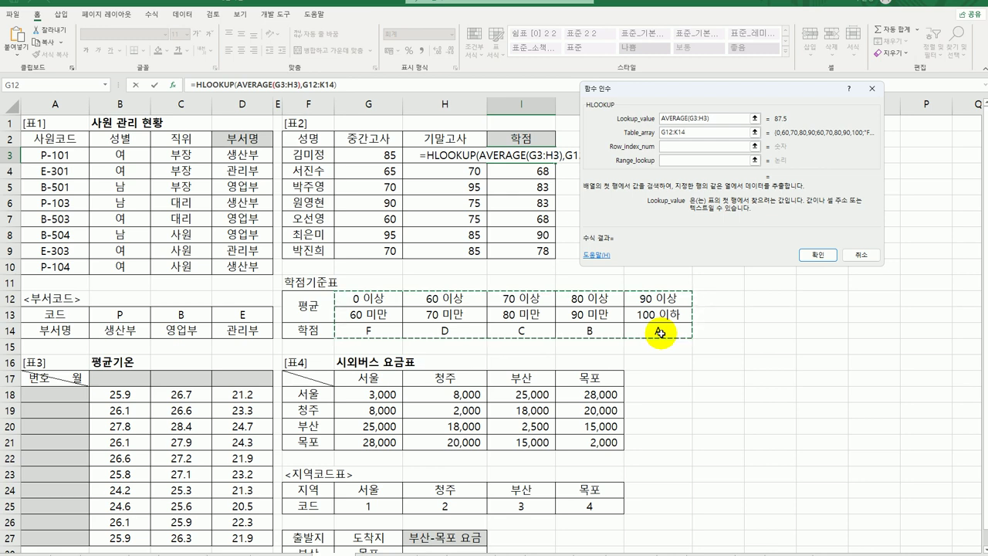
{"action": "key", "text": "F4"}
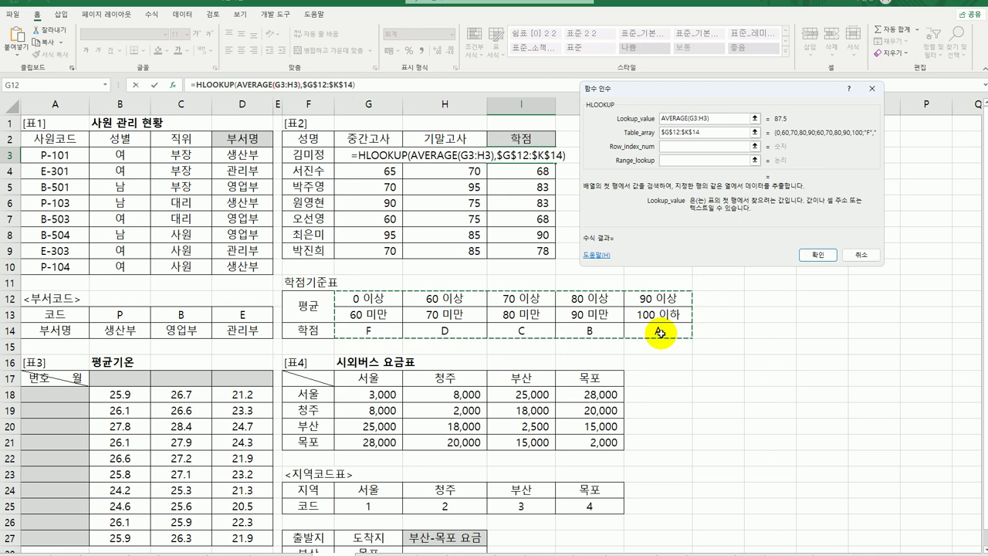
{"action": "key", "text": "Tab"}
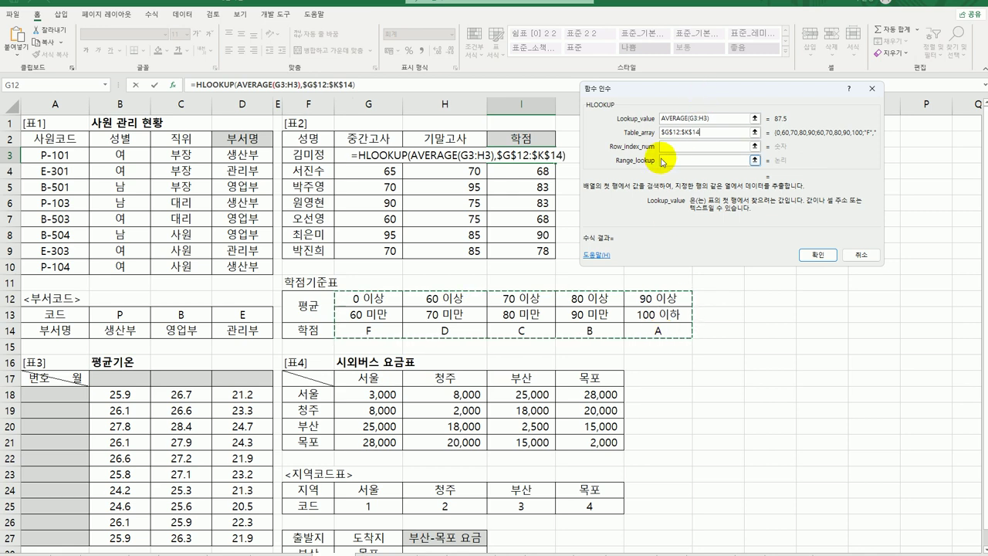
{"action": "left_click", "coordinate": [670, 146]}
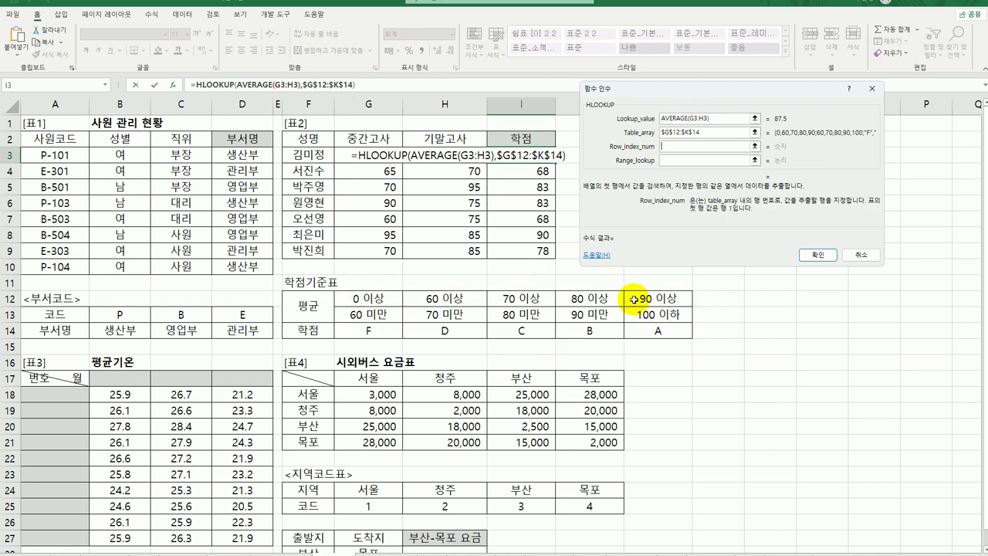
{"action": "type", "text": "3"}
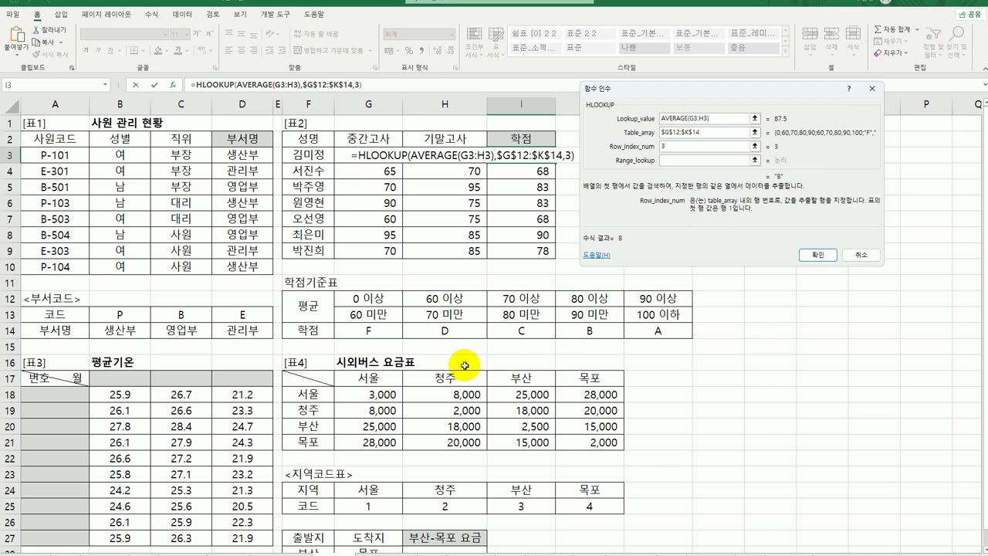
Step: Leave the range lookup empty, accept the HLOOKUP formula and fill it from I3 down to I9
{"action": "left_click", "coordinate": [666, 162]}
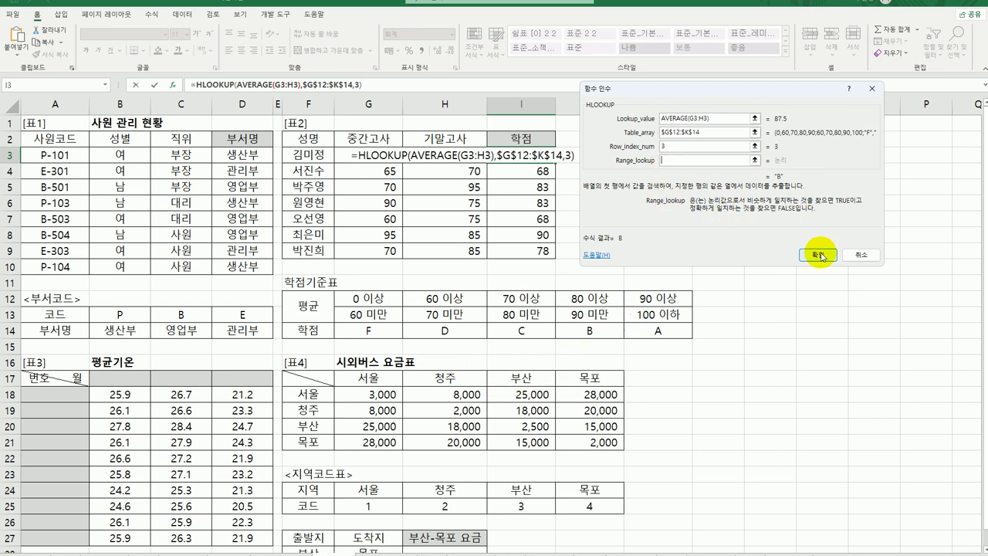
{"action": "left_click", "coordinate": [819, 258]}
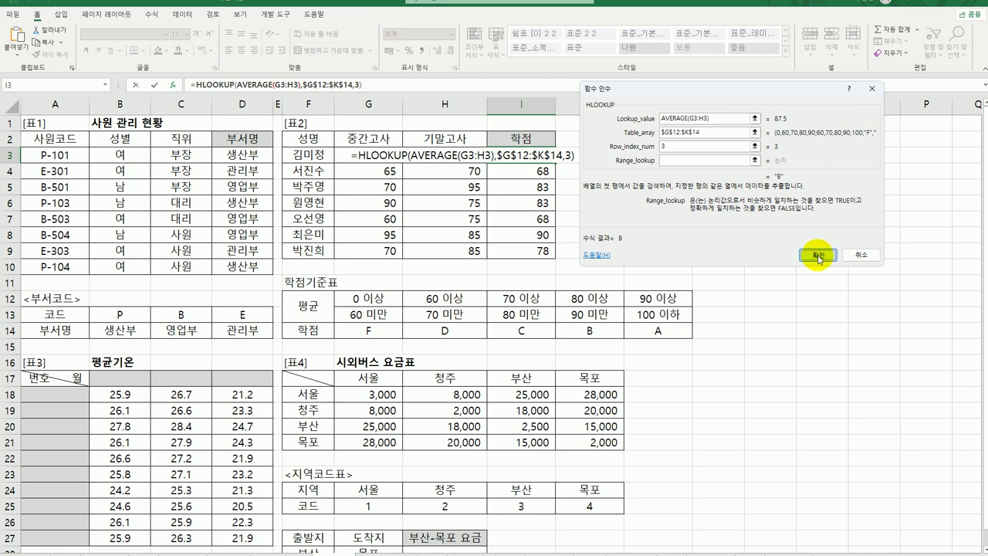
{"action": "left_click", "coordinate": [819, 259]}
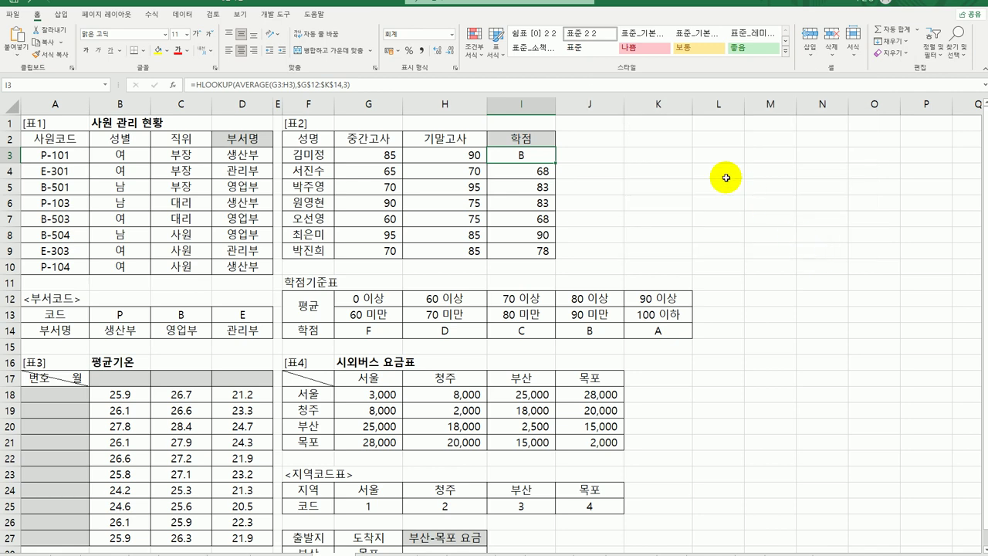
{"action": "left_click_drag", "start_coordinate": [557, 162], "coordinate": [553, 257]}
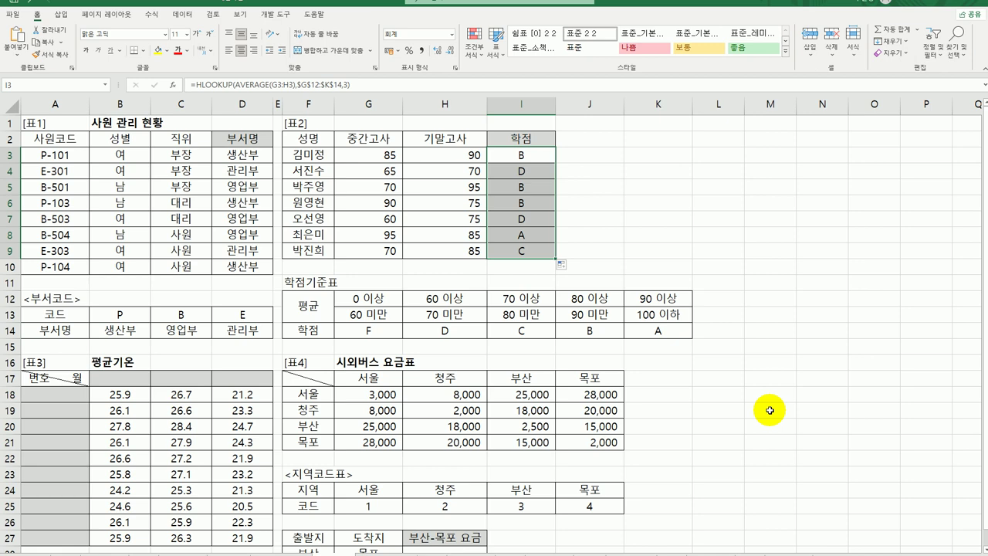
Step: Enter =ROW() in A18, the first 번호 cell of 표3
{"action": "scroll", "coordinate": [769, 411], "scroll_direction": "down", "scroll_amount": 1}
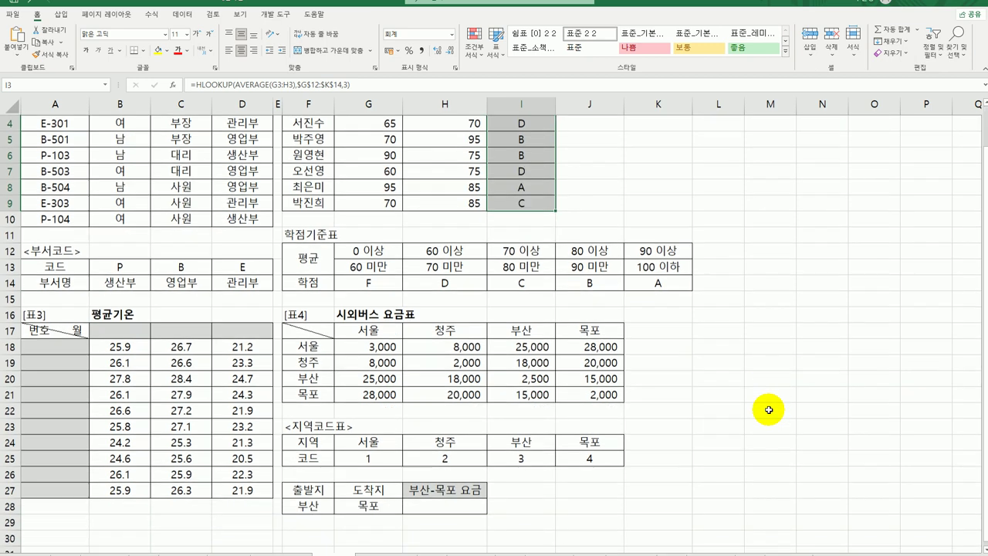
{"action": "left_click", "coordinate": [126, 329]}
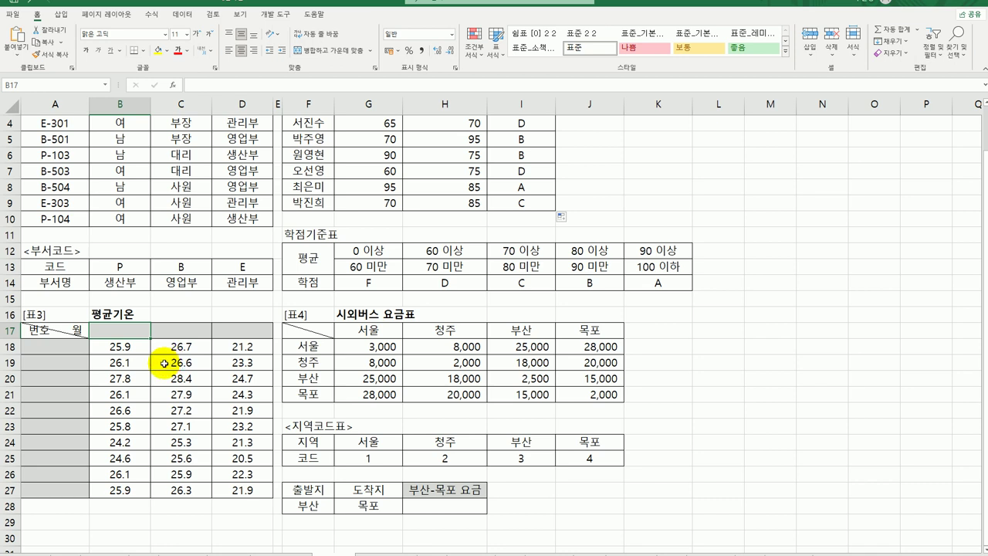
{"action": "left_click_drag", "start_coordinate": [54, 348], "coordinate": [42, 490]}
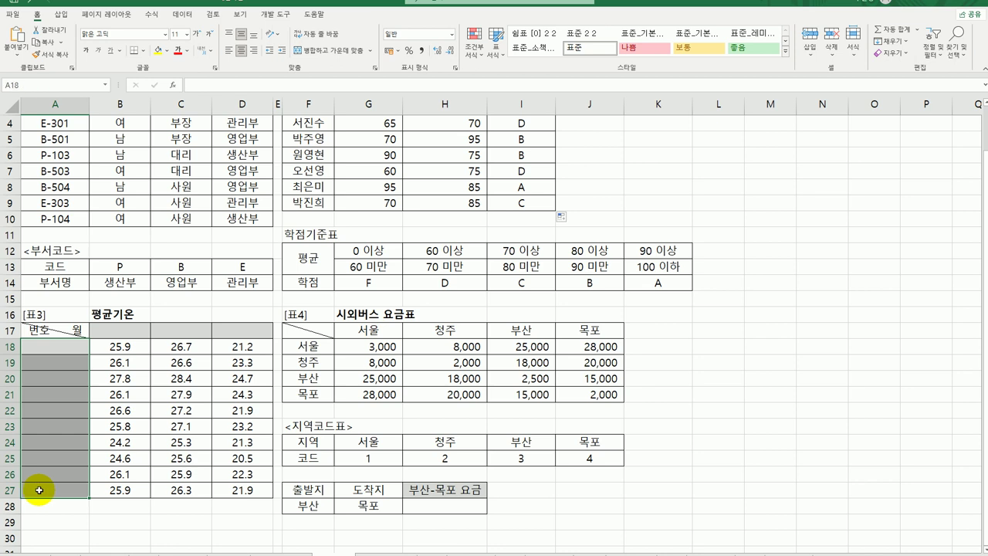
{"action": "left_click", "coordinate": [54, 346]}
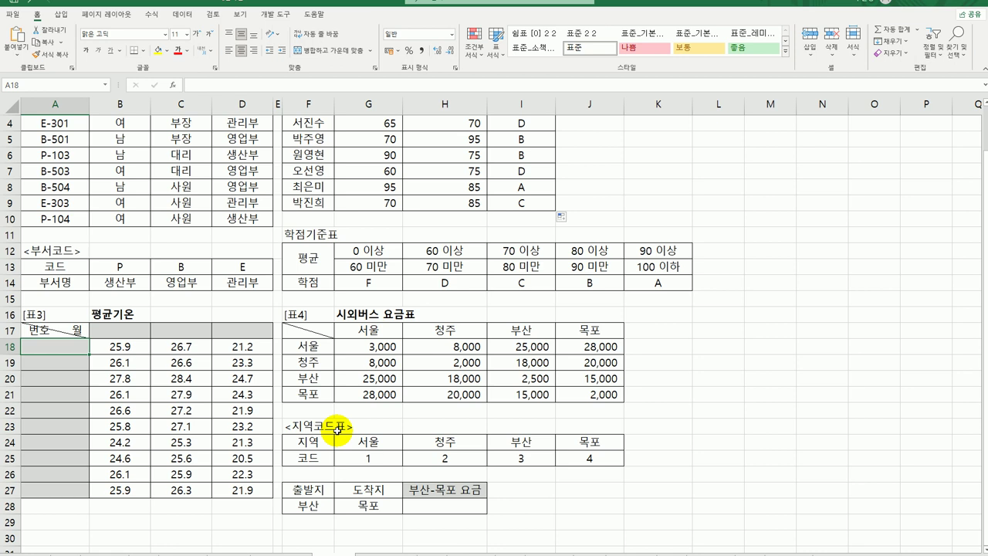
{"action": "type", "text": "=row"}
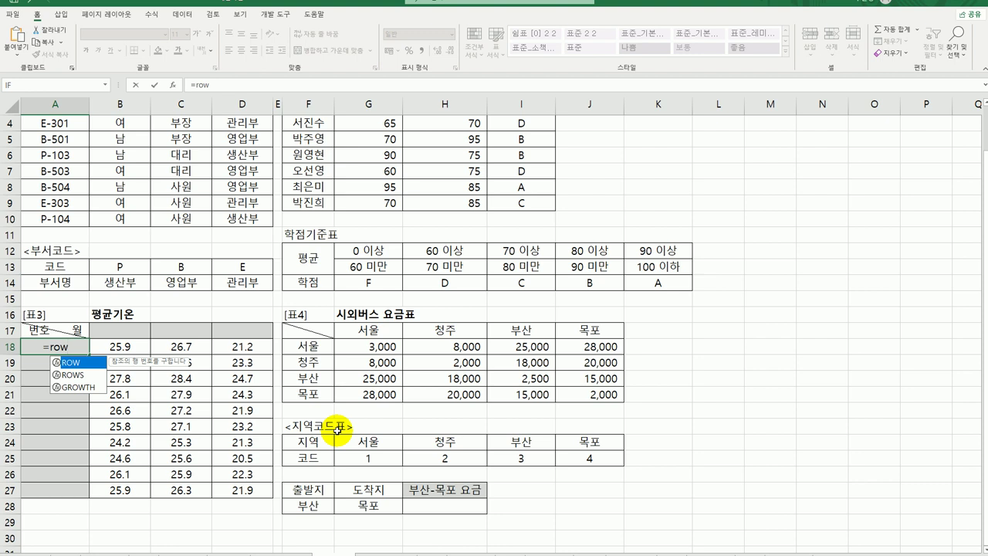
{"action": "type", "text": "()"}
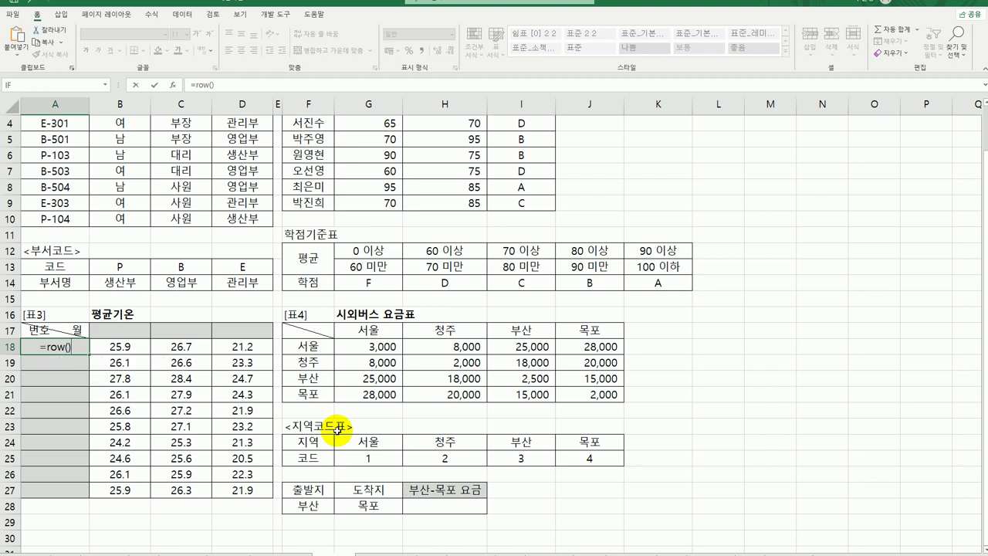
{"action": "key", "text": "Return"}
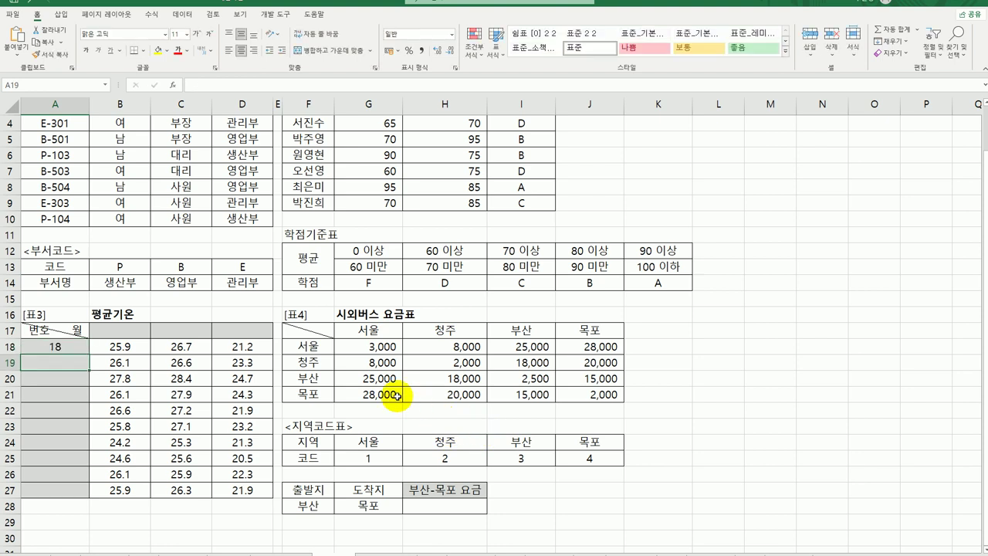
Step: Change the formula in A18 to =ROW()-17 and fill it down to A27
{"action": "left_click", "coordinate": [76, 346]}
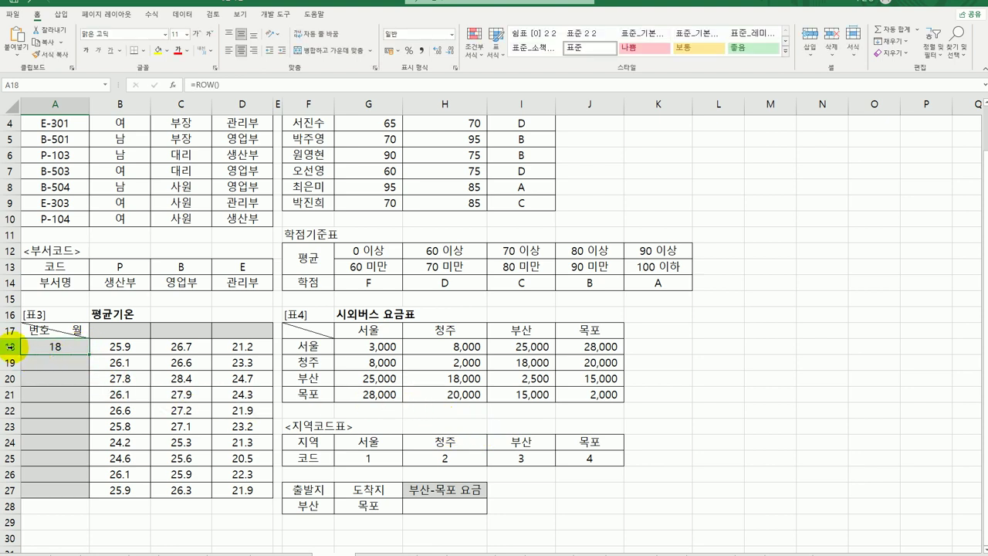
{"action": "double_click", "coordinate": [64, 347]}
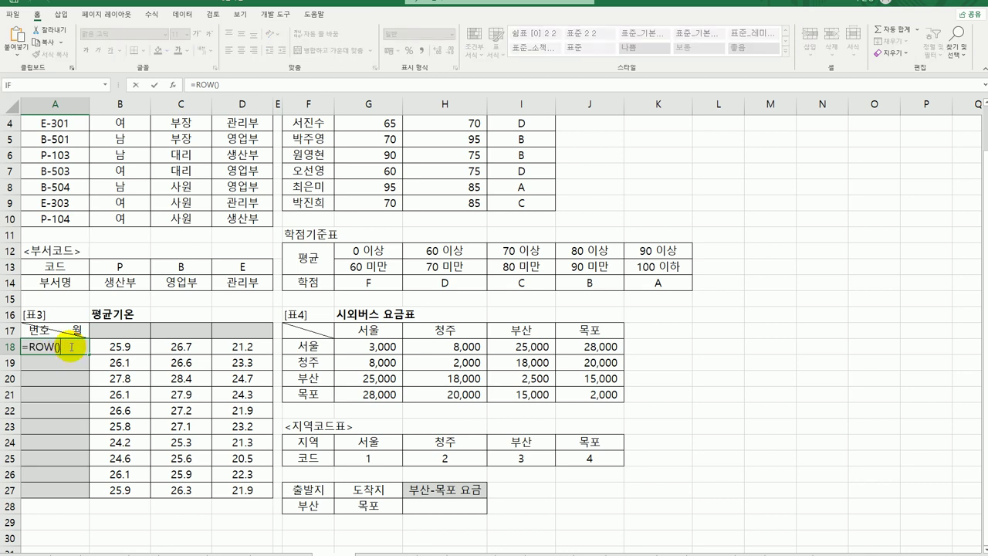
{"action": "type", "text": "-17"}
{"action": "key", "text": "Return"}
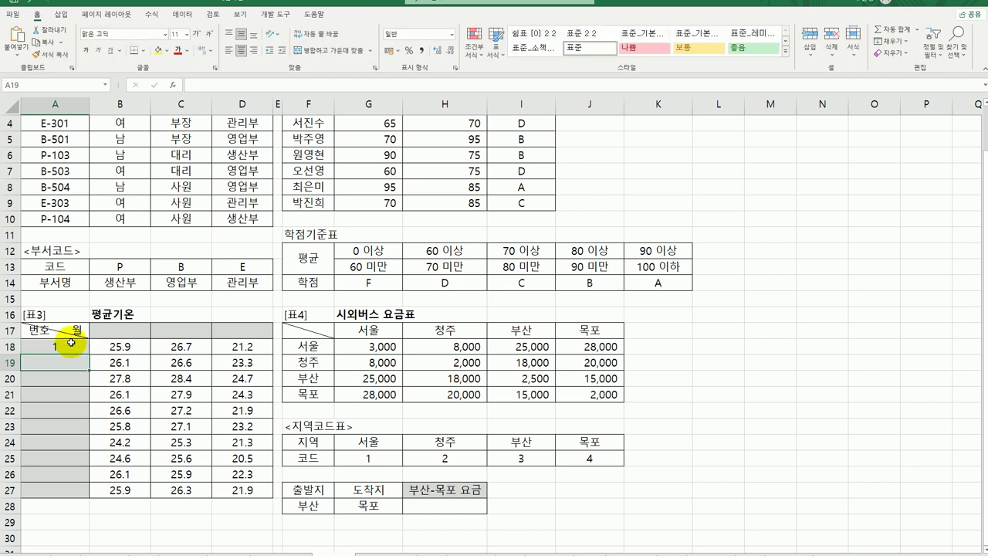
{"action": "left_click", "coordinate": [71, 342]}
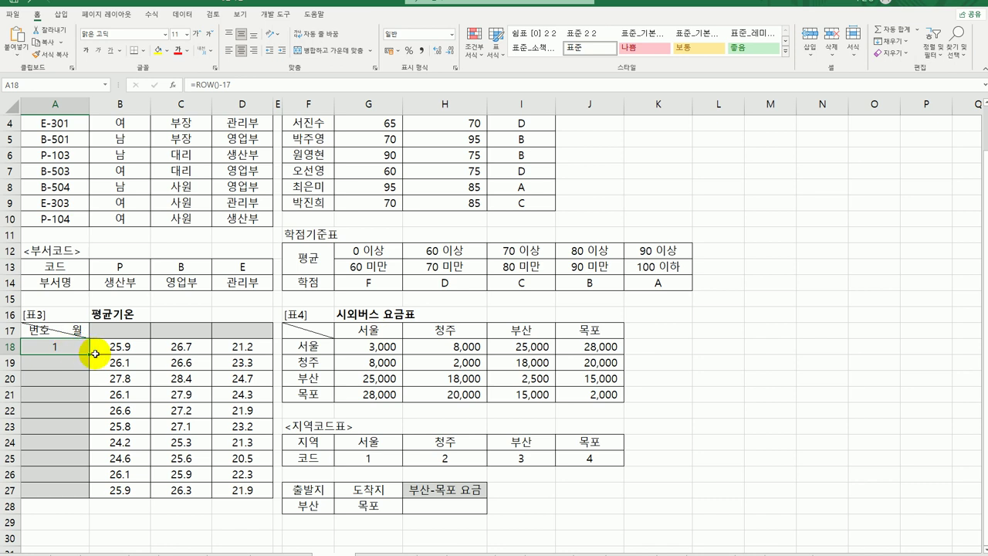
{"action": "left_click_drag", "start_coordinate": [88, 352], "coordinate": [82, 494]}
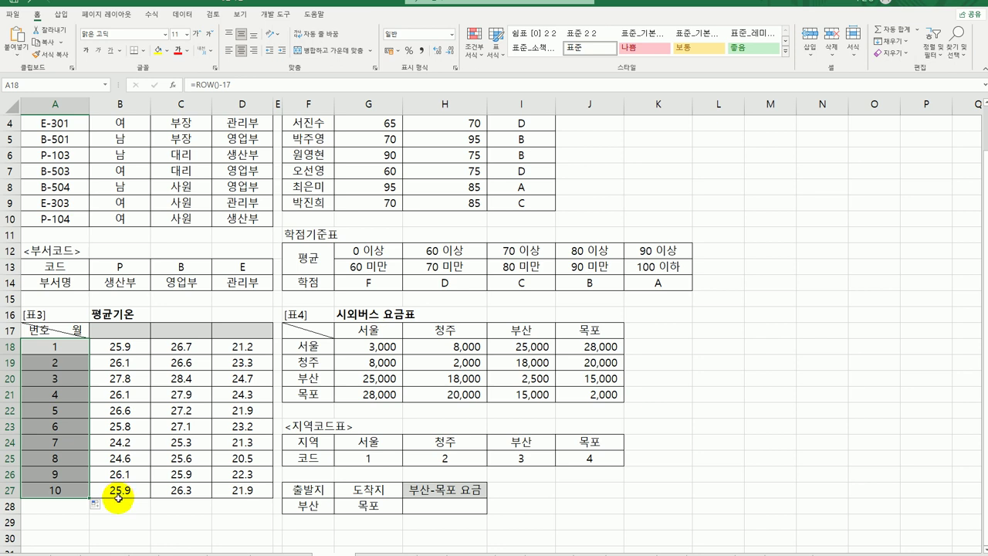
Step: Enter =COLUMN() in B17, the first 월 header cell of 표3
{"action": "left_click", "coordinate": [137, 328]}
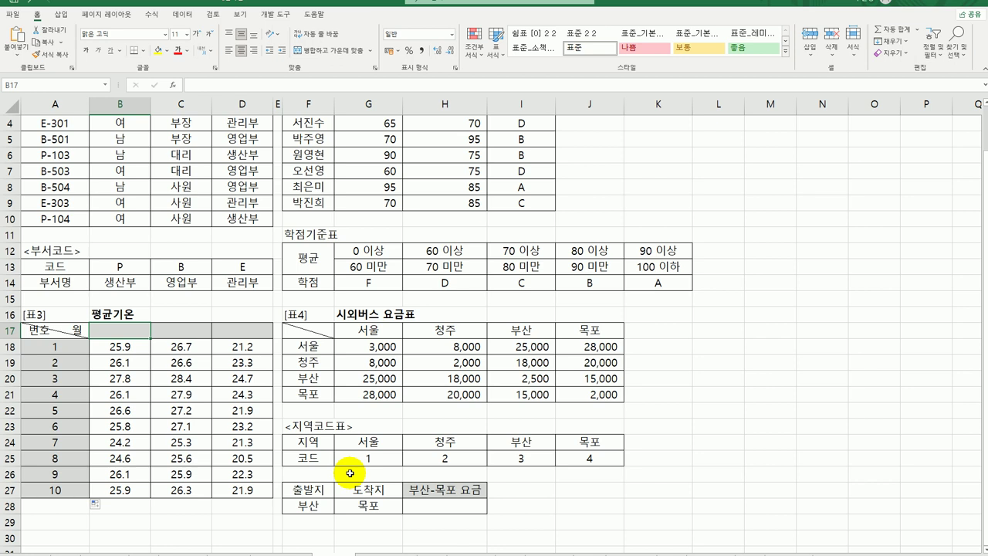
{"action": "type", "text": "=co"}
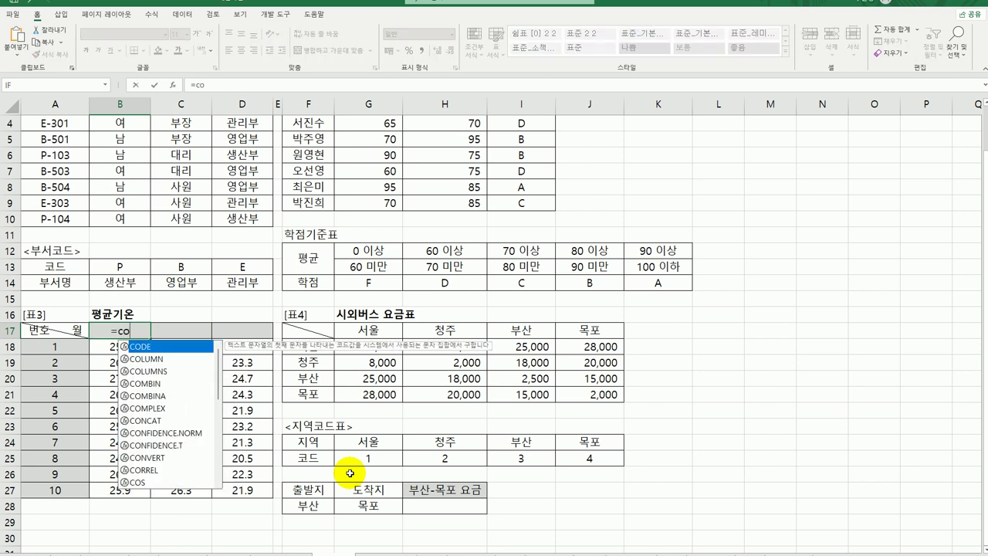
{"action": "type", "text": "l"}
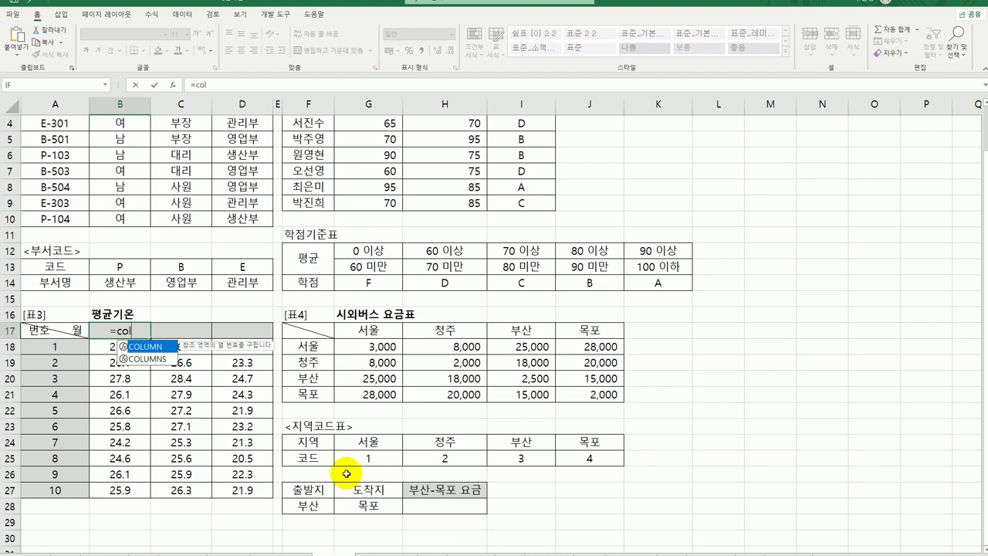
{"action": "double_click", "coordinate": [149, 343]}
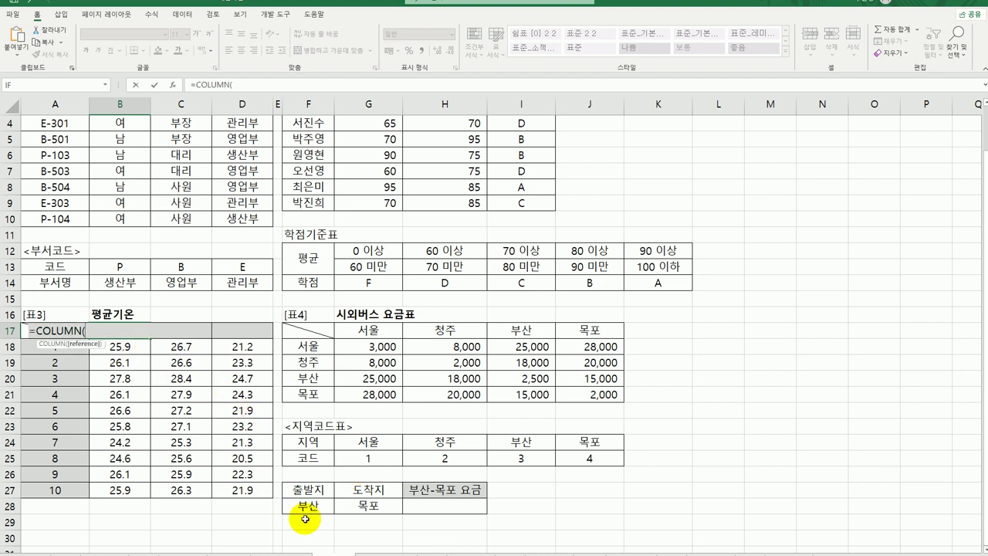
{"action": "key", "text": "Return"}
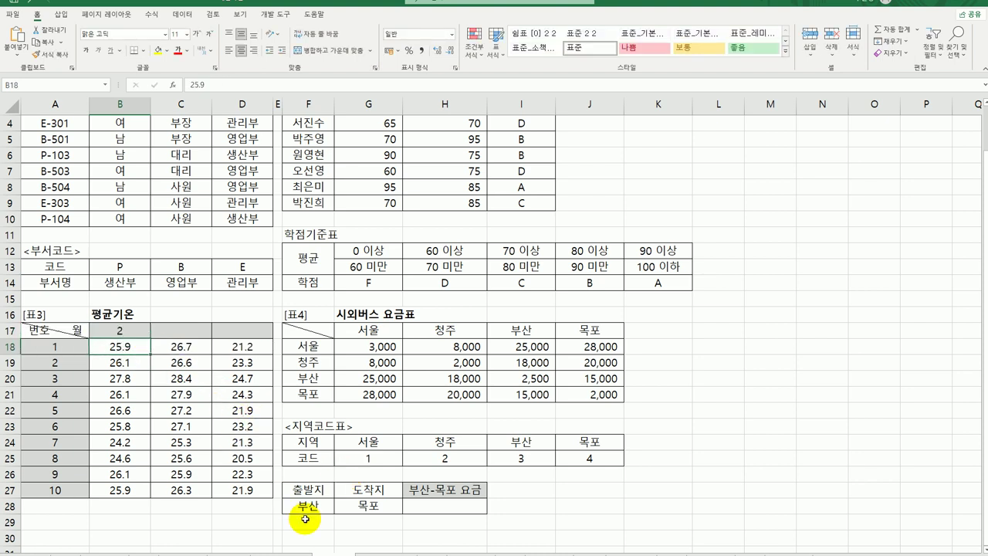
Step: Change the formula in B17 to =COLUMN()+5&"월" and fill it across to D17
{"action": "left_click", "coordinate": [127, 331]}
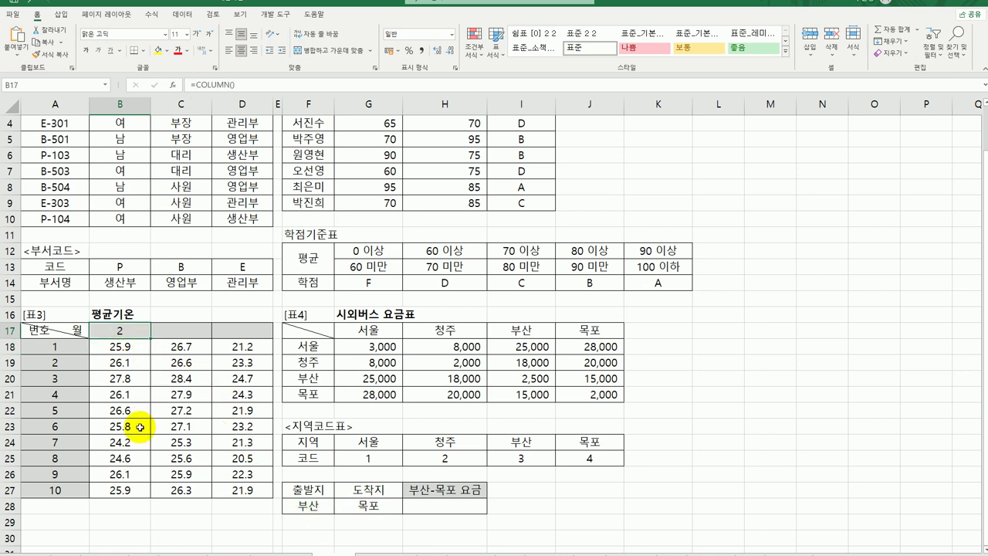
{"action": "double_click", "coordinate": [121, 329]}
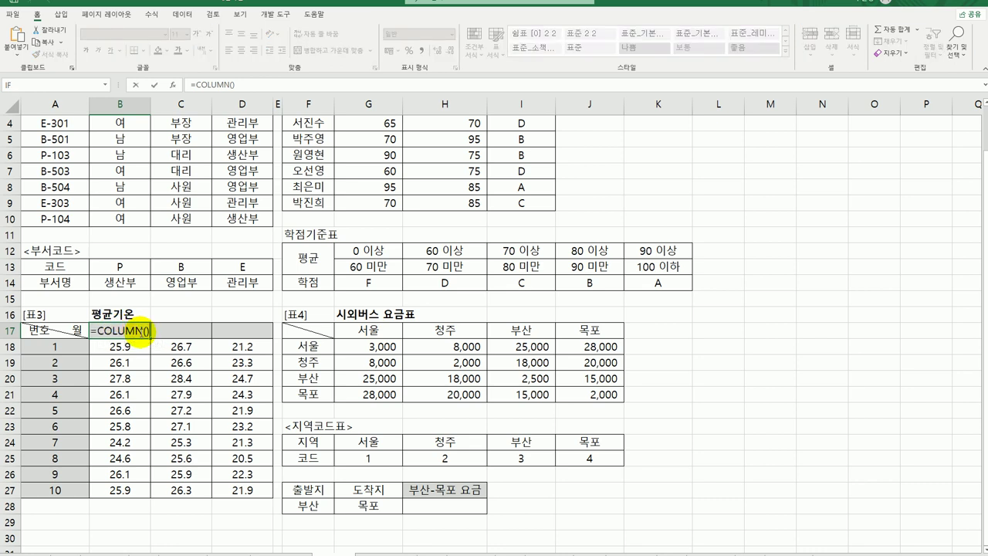
{"action": "type", "text": "+5"}
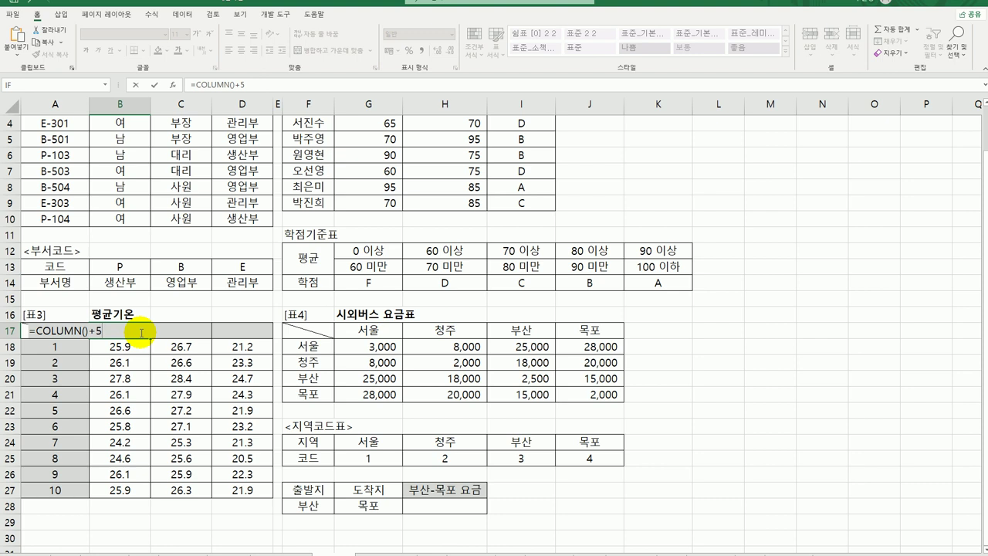
{"action": "type", "text": "&\"월\""}
{"action": "key", "text": "Return"}
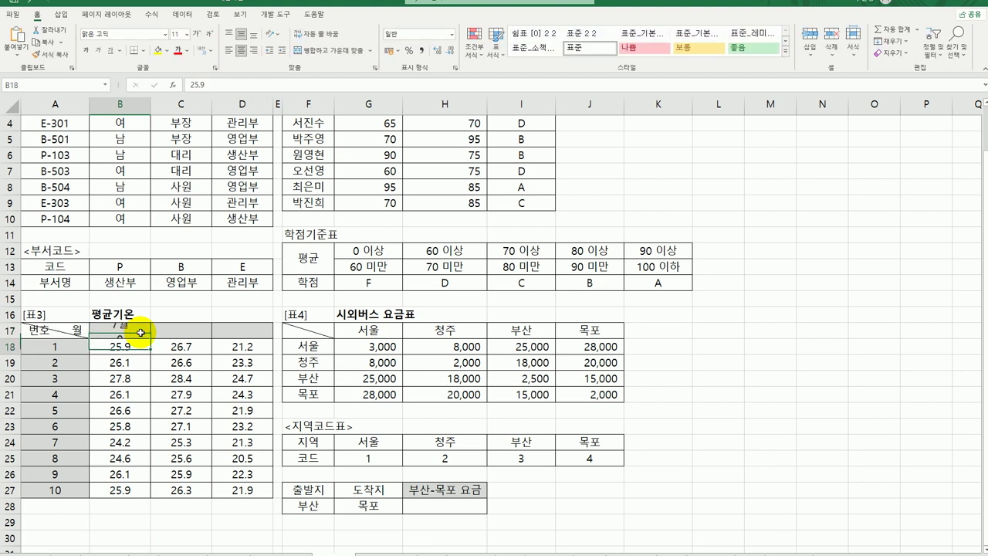
{"action": "left_click_drag", "start_coordinate": [141, 333], "coordinate": [254, 338]}
{"action": "key", "text": "ctrl+r"}
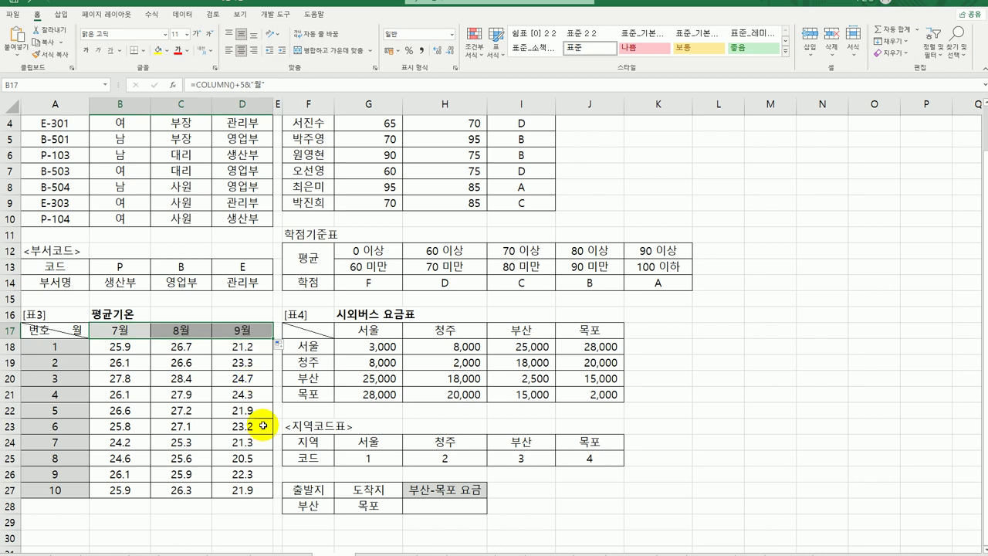
{"action": "left_click", "coordinate": [242, 330]}
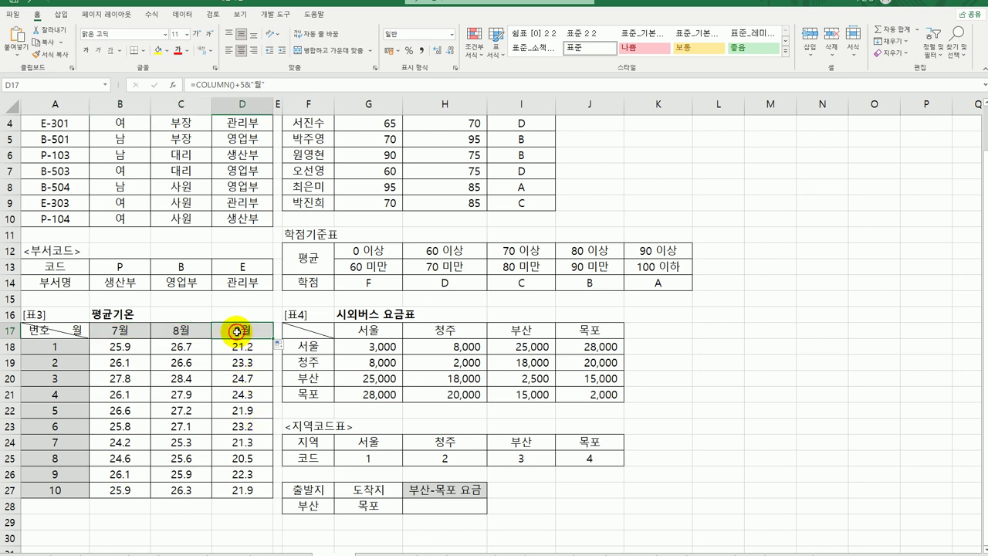
Step: Examine the 시외버스 요금표 fares in G18:J21, tracing how the departure rows and destination columns intersect
{"action": "left_click", "coordinate": [448, 505]}
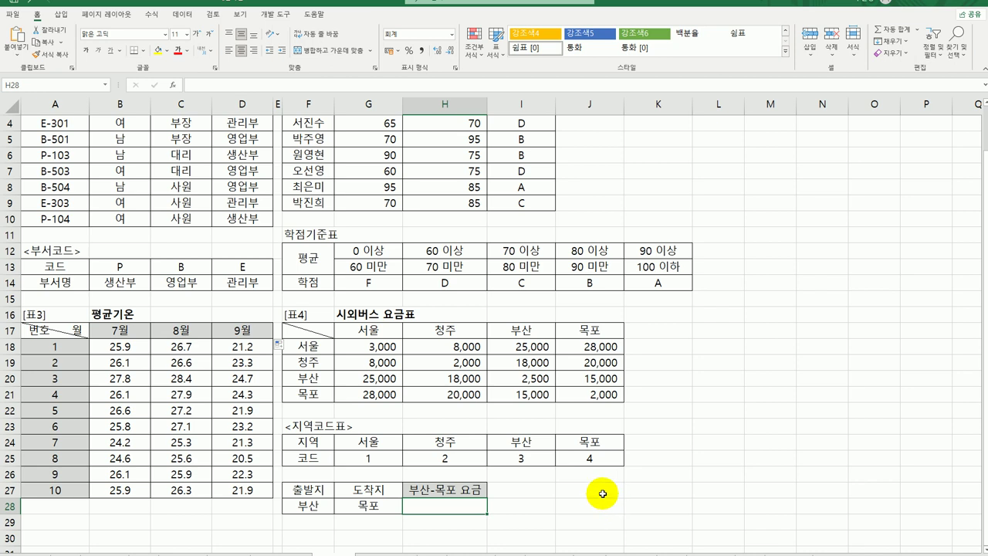
{"action": "left_click_drag", "start_coordinate": [375, 347], "coordinate": [580, 388]}
{"action": "left_click", "coordinate": [445, 504]}
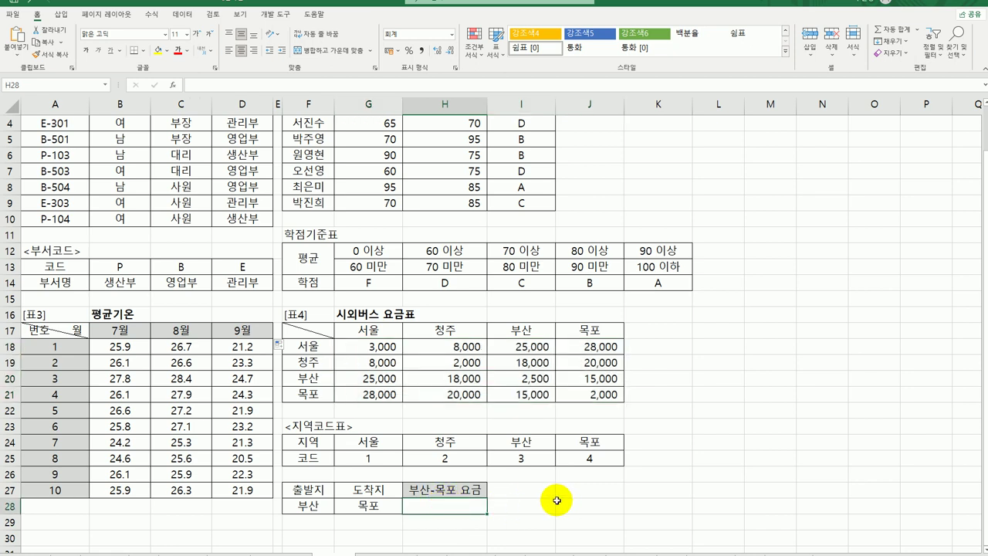
{"action": "left_click_drag", "start_coordinate": [370, 347], "coordinate": [601, 396]}
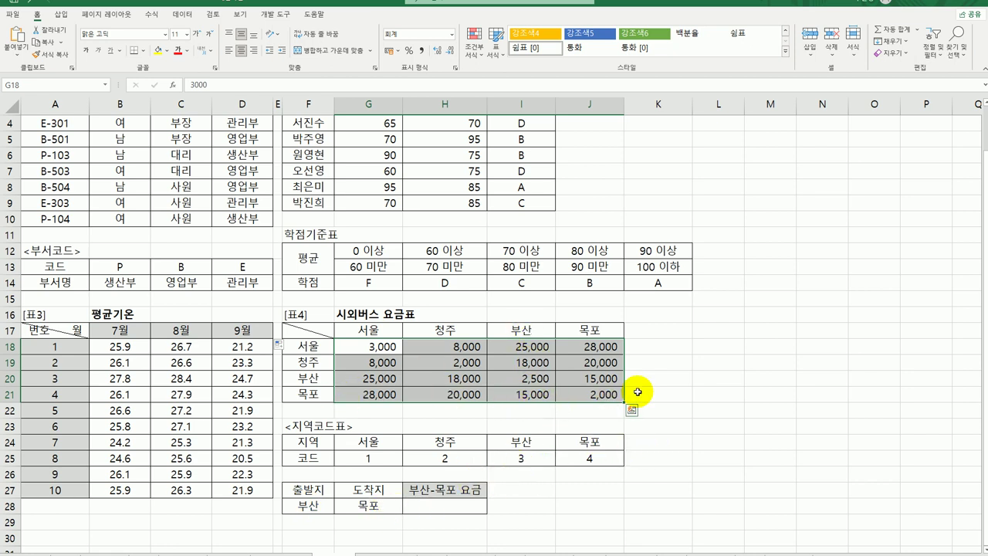
{"action": "left_click", "coordinate": [590, 377]}
{"action": "left_click_drag", "start_coordinate": [375, 347], "coordinate": [611, 394]}
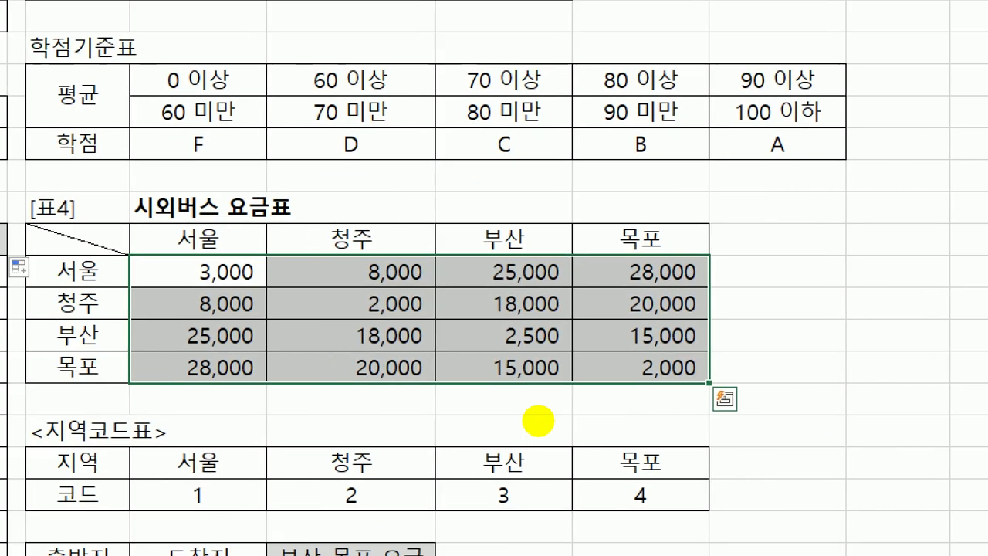
{"action": "mouse_move", "coordinate": [127, 228]}
{"action": "left_mouse_down"}
{"action": "mouse_move", "coordinate": [135, 357]}
{"action": "mouse_move", "coordinate": [635, 392]}
{"action": "mouse_move", "coordinate": [826, 346]}
{"action": "mouse_move", "coordinate": [618, 219]}
{"action": "mouse_move", "coordinate": [139, 228]}
{"action": "left_mouse_up"}
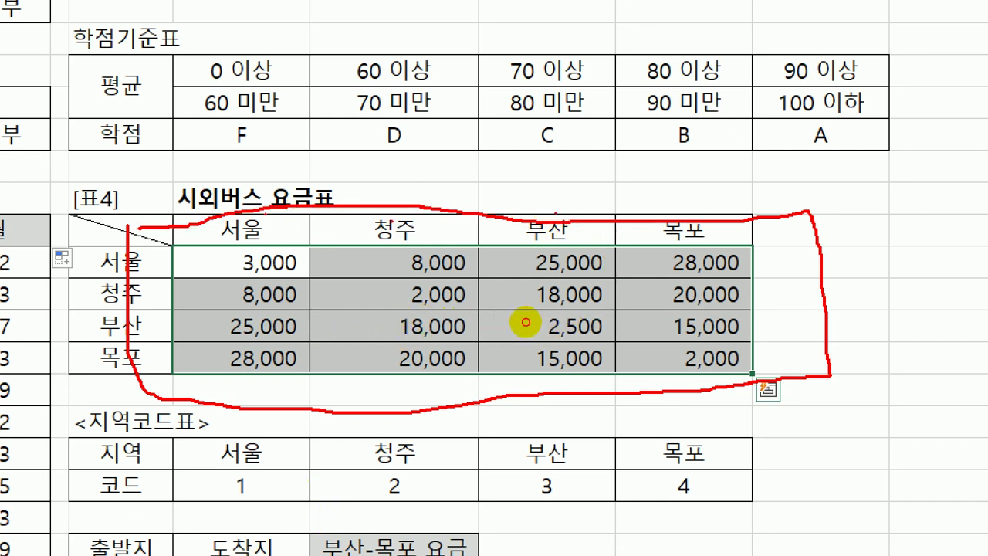
{"action": "left_click_drag", "start_coordinate": [554, 215], "coordinate": [554, 394]}
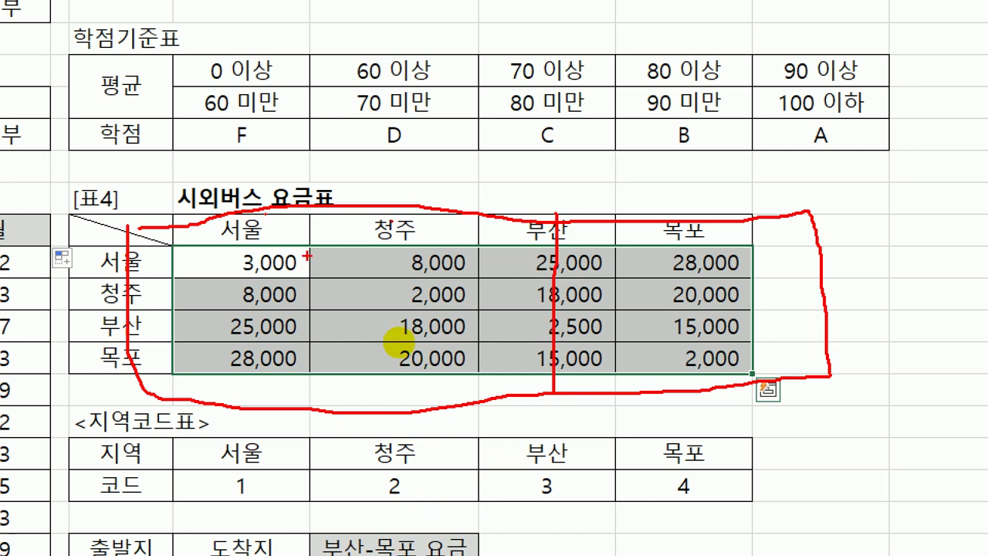
{"action": "left_click", "coordinate": [141, 266]}
{"action": "left_click", "coordinate": [144, 298]}
{"action": "left_click", "coordinate": [143, 330]}
{"action": "left_click", "coordinate": [150, 371]}
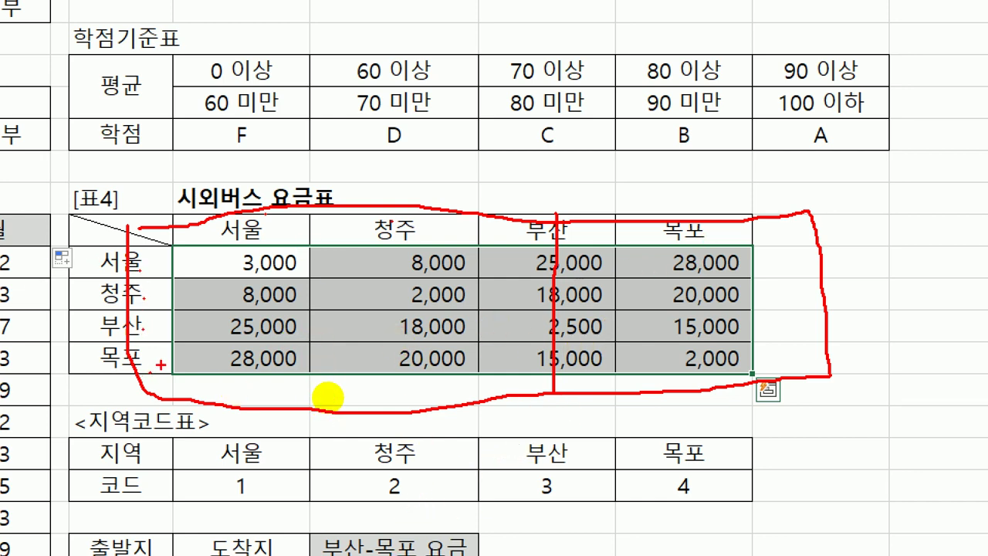
{"action": "left_click_drag", "start_coordinate": [160, 363], "coordinate": [770, 353]}
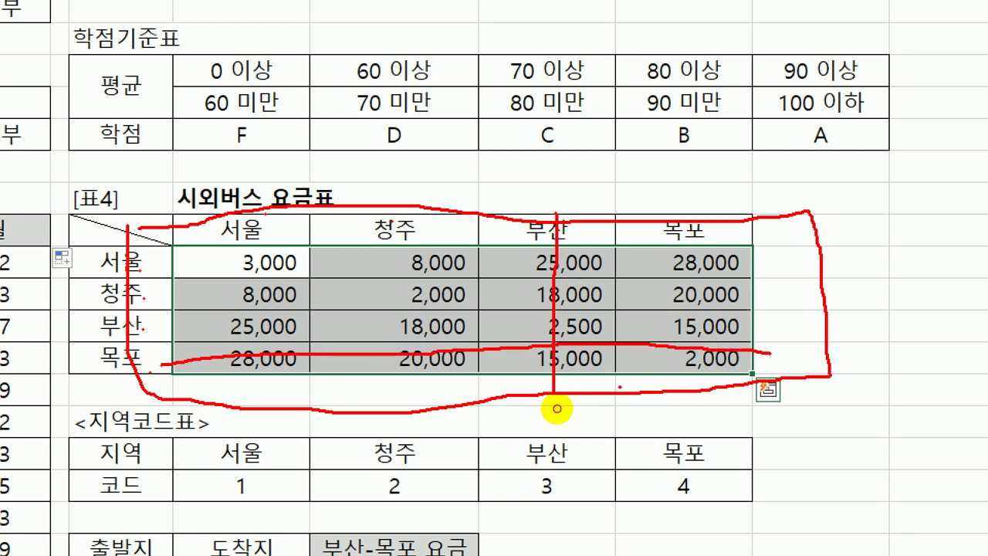
{"action": "mouse_move", "coordinate": [556, 408]}
{"action": "left_mouse_down"}
{"action": "mouse_move", "coordinate": [502, 397]}
{"action": "mouse_move", "coordinate": [542, 391]}
{"action": "mouse_move", "coordinate": [536, 406]}
{"action": "left_mouse_up"}
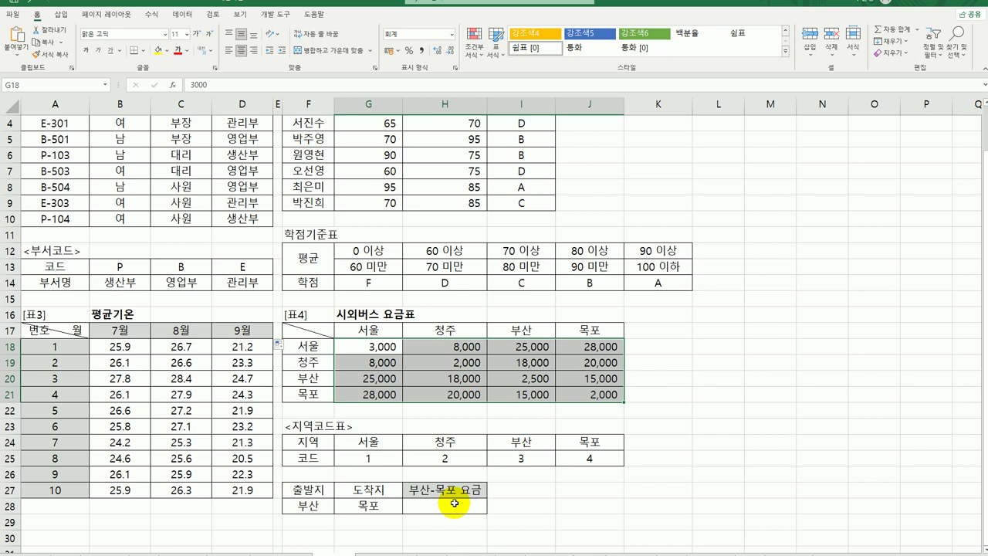
Step: Start an HLOOKUP formula in H28 with the 출발지 cell F28 as lookup value and open its function arguments
{"action": "left_click", "coordinate": [452, 503]}
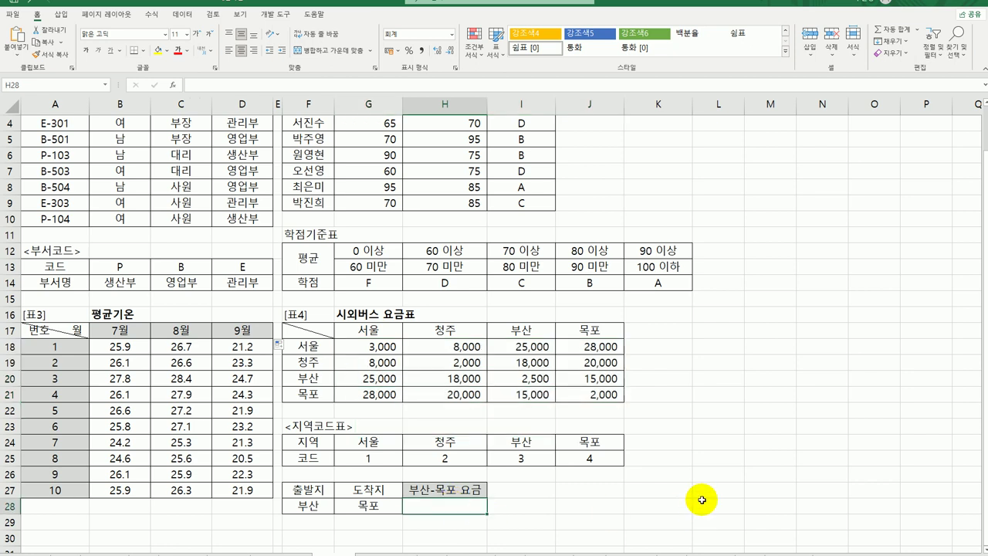
{"action": "type", "text": "=ㅓ"}
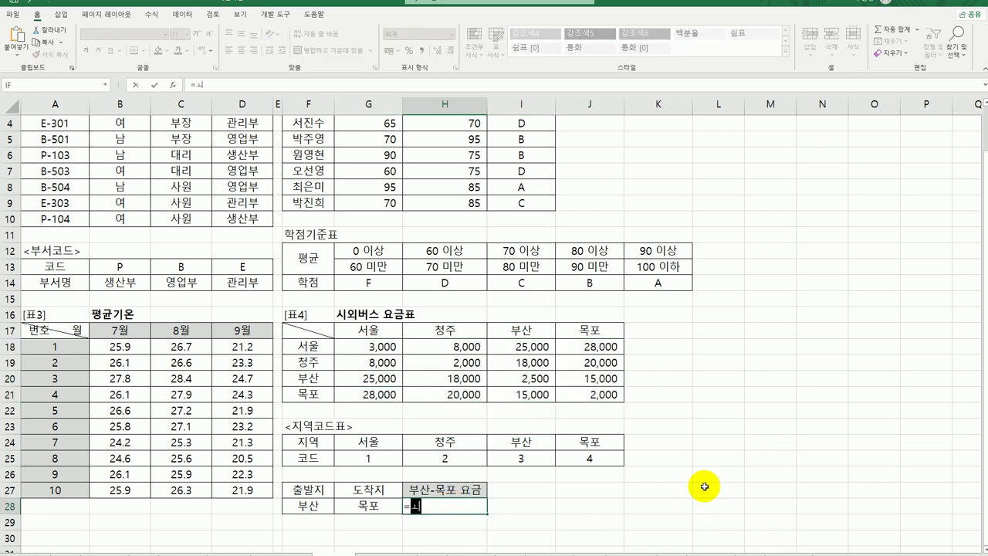
{"action": "type", "text": "=hl"}
{"action": "key", "text": "Tab"}
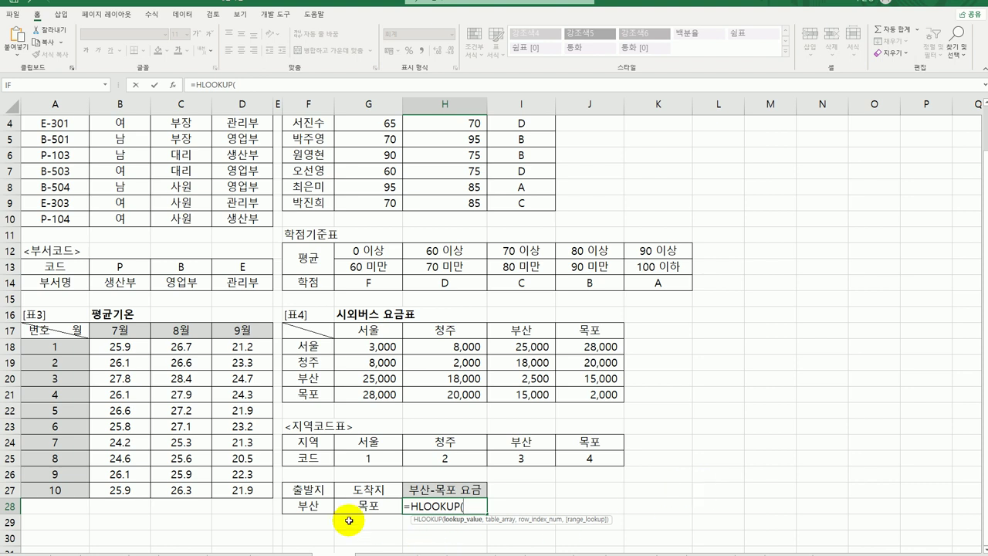
{"action": "left_click", "coordinate": [328, 503]}
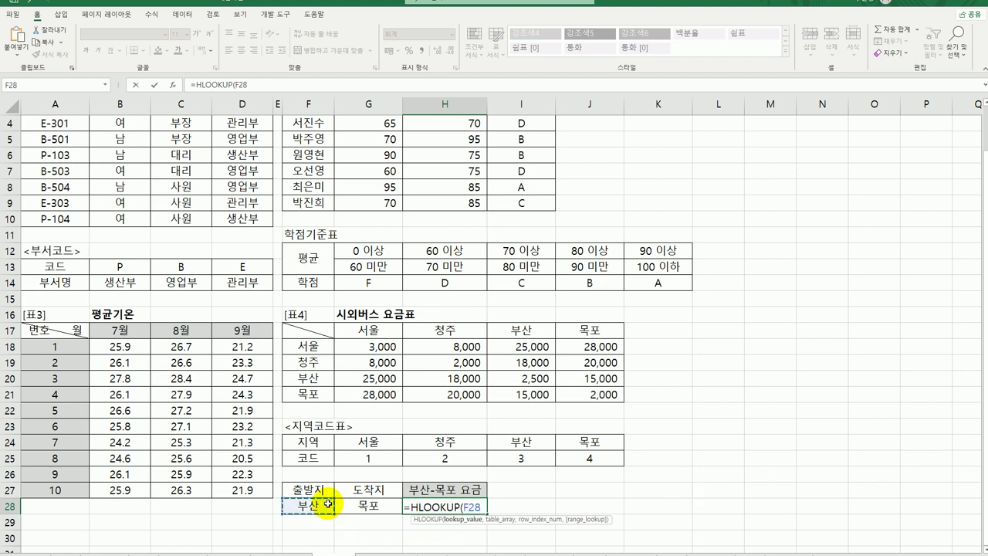
{"action": "left_click", "coordinate": [173, 85]}
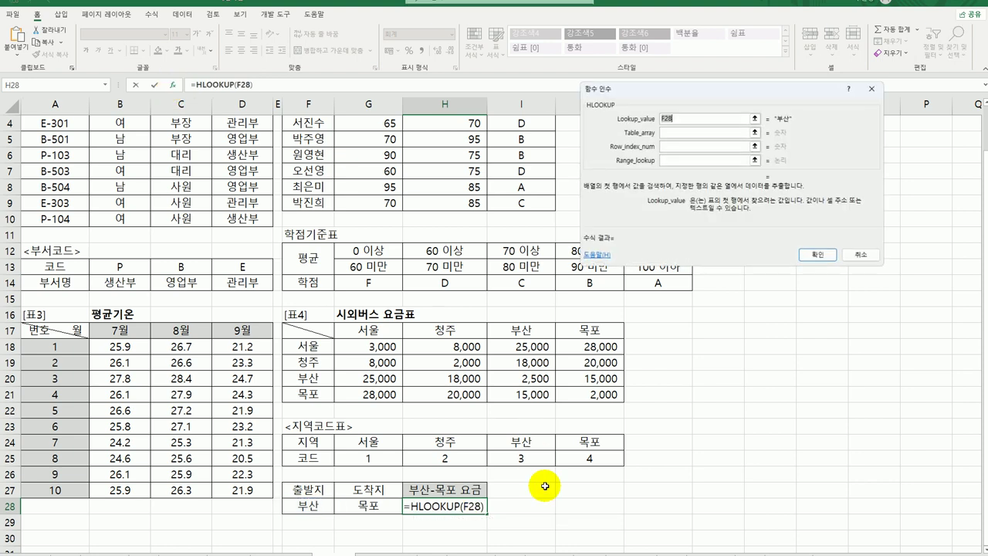
Step: Complete the HLOOKUP in H28 with table array G24:J25, row index 2 and range lookup 0
{"action": "left_click", "coordinate": [676, 134]}
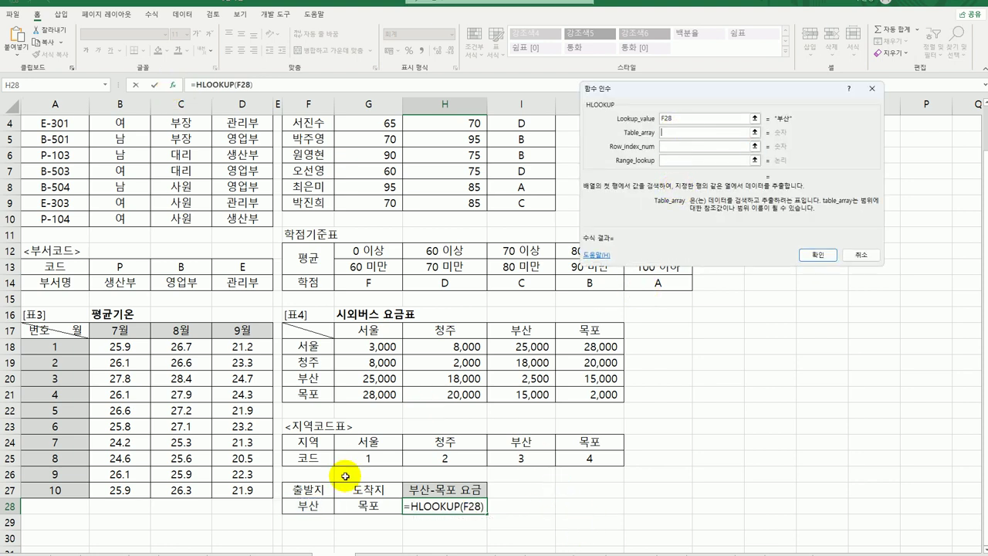
{"action": "left_click_drag", "start_coordinate": [363, 440], "coordinate": [573, 457]}
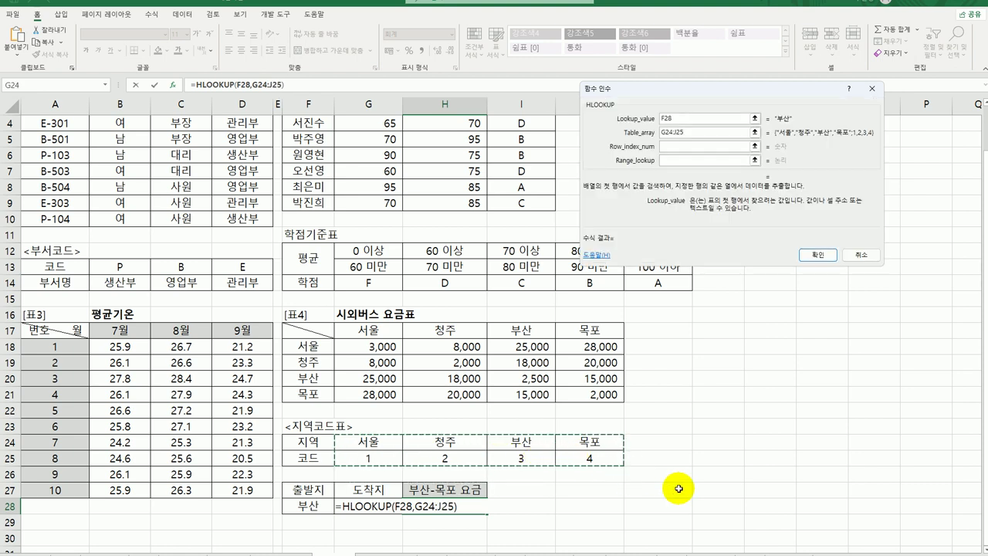
{"action": "left_click", "coordinate": [683, 146]}
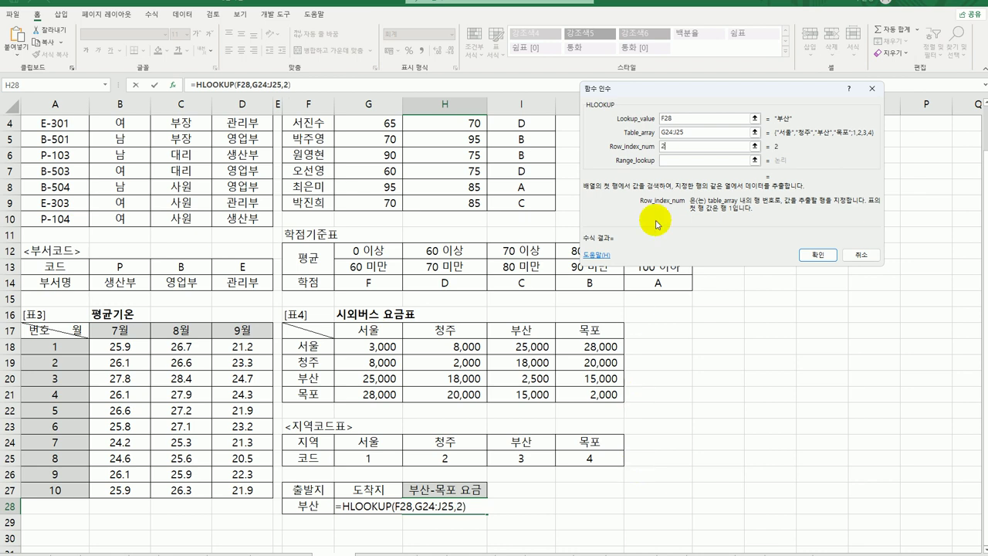
{"action": "left_click", "coordinate": [676, 159]}
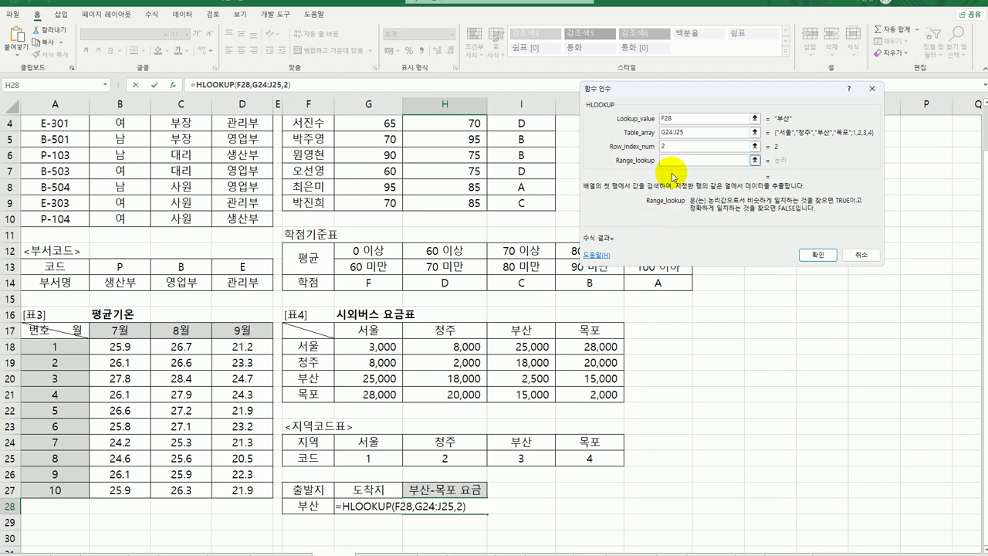
{"action": "type", "text": "0"}
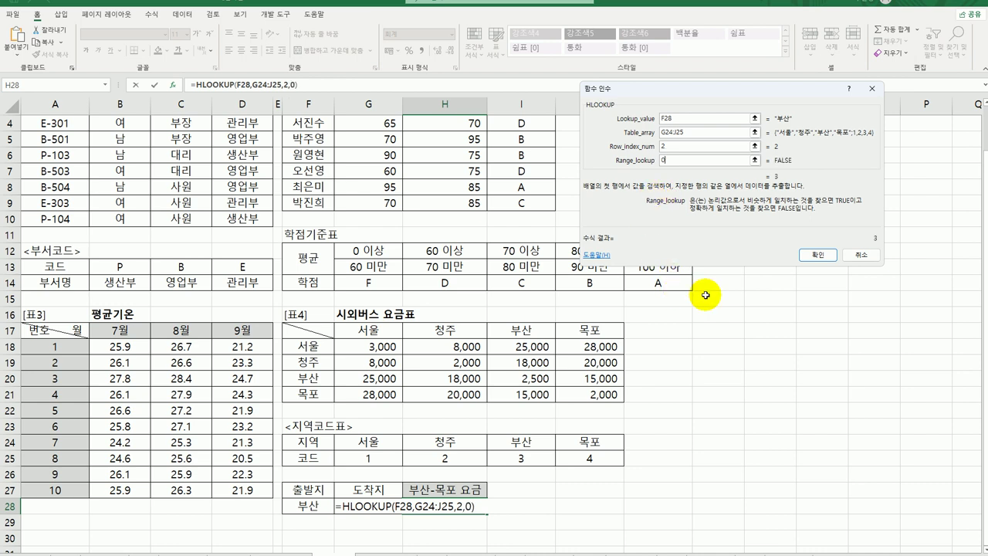
{"action": "left_click", "coordinate": [818, 255]}
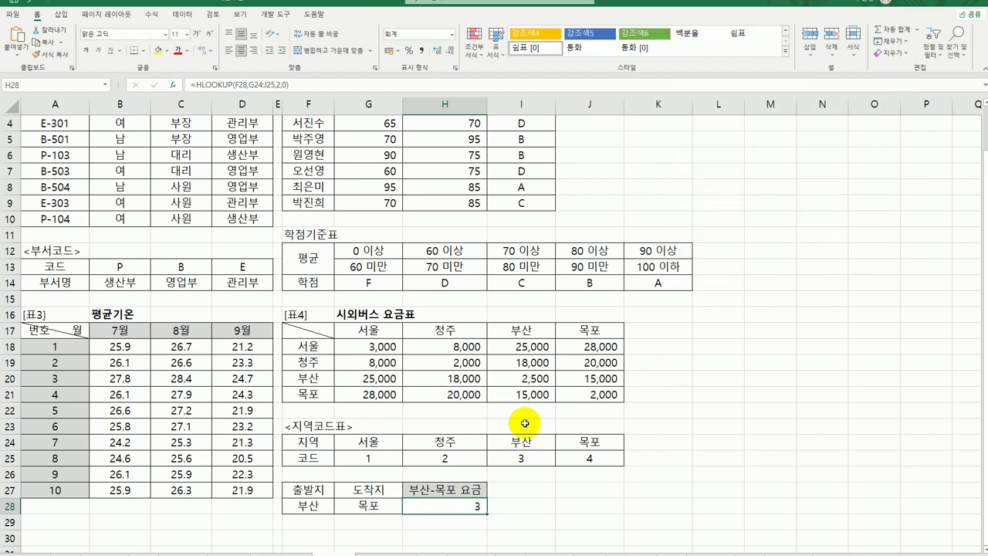
Step: Wrap the HLOOKUP in H28 in an INDEX function with G18:J21 as the array, keeping the HLOOKUP as row number
{"action": "left_click_drag", "start_coordinate": [368, 440], "coordinate": [582, 458]}
{"action": "left_click", "coordinate": [540, 461]}
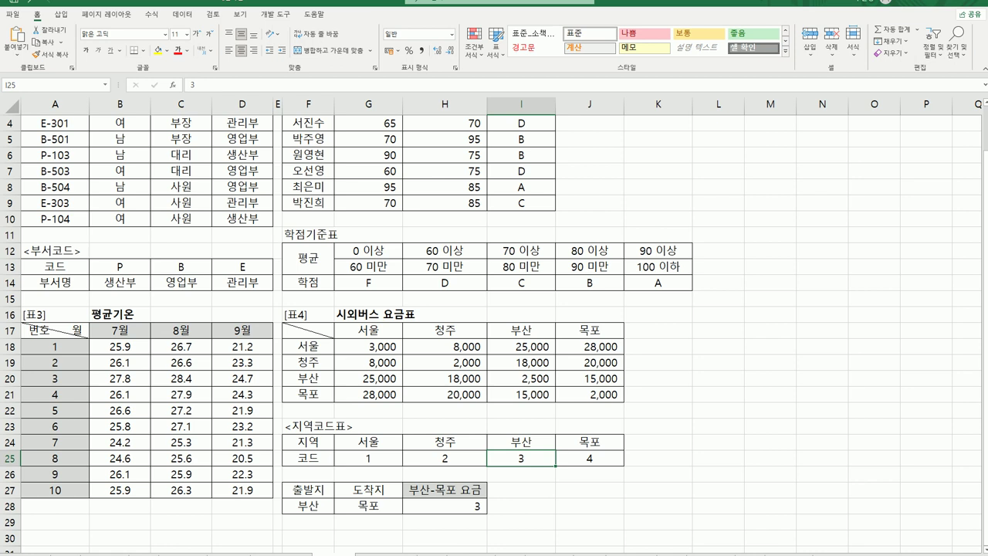
{"action": "left_click", "coordinate": [462, 504]}
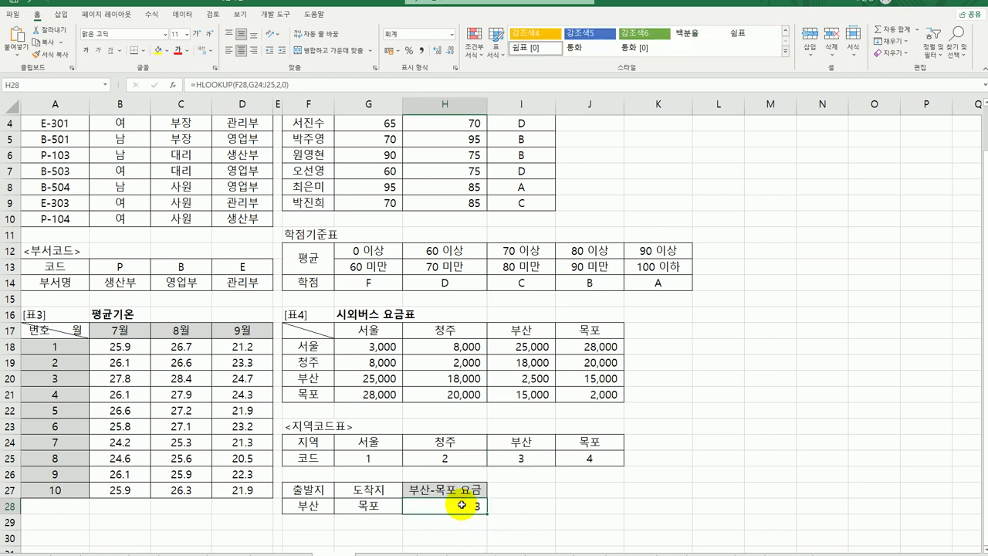
{"action": "double_click", "coordinate": [461, 505]}
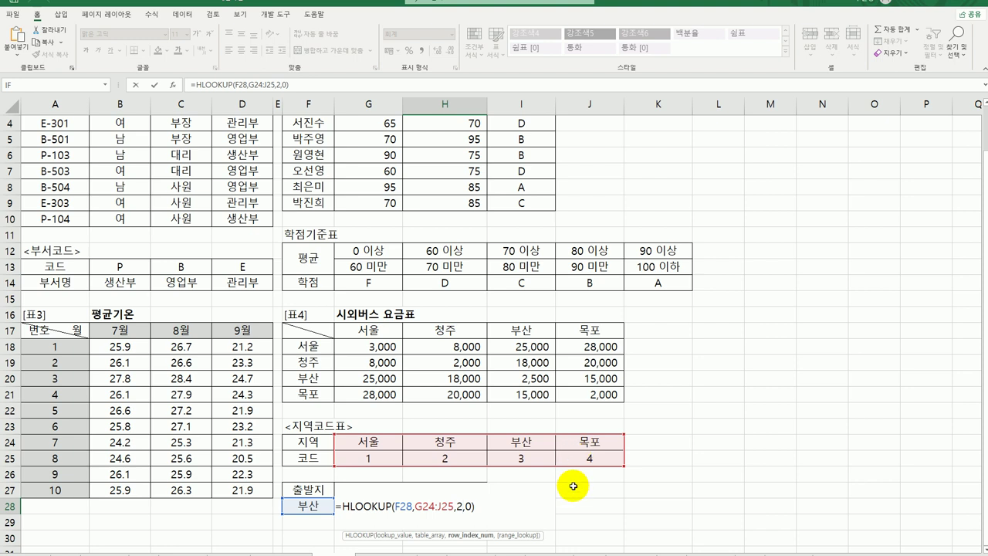
{"action": "left_click", "coordinate": [342, 505]}
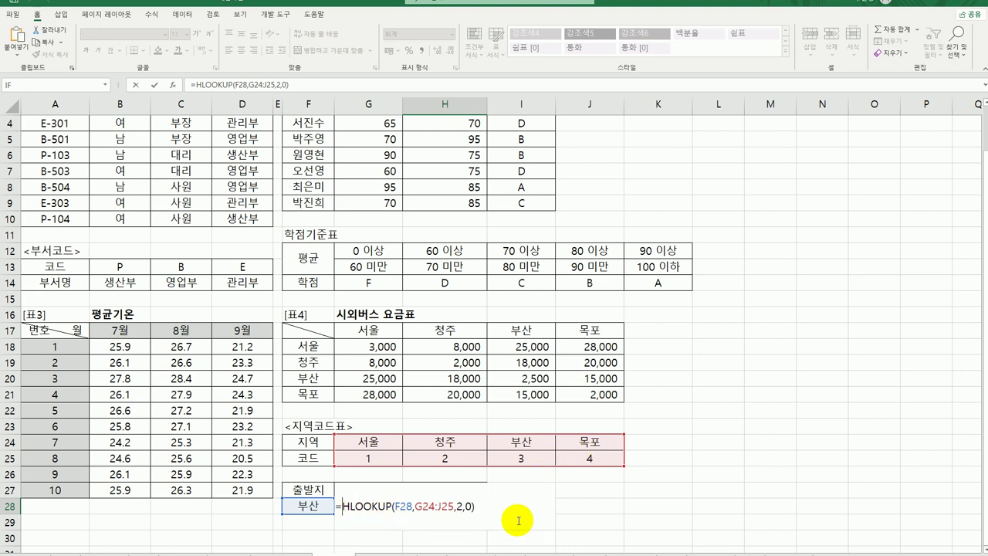
{"action": "type", "text": "in"}
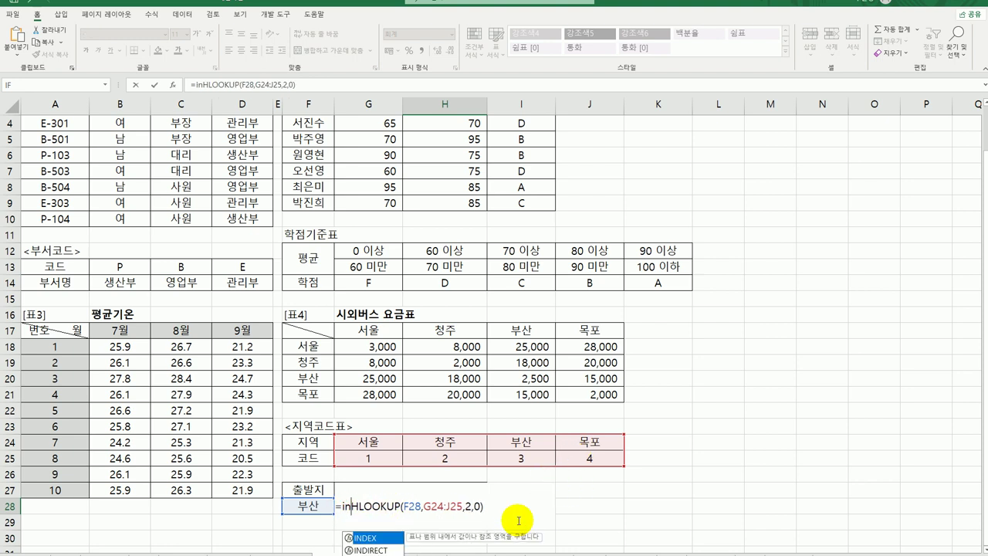
{"action": "double_click", "coordinate": [369, 538]}
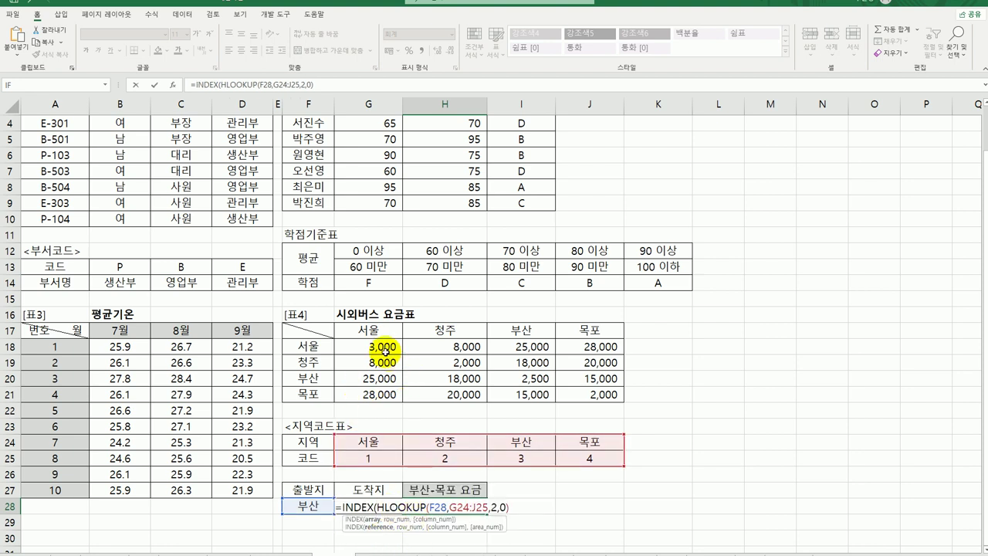
{"action": "left_click_drag", "start_coordinate": [371, 345], "coordinate": [579, 397]}
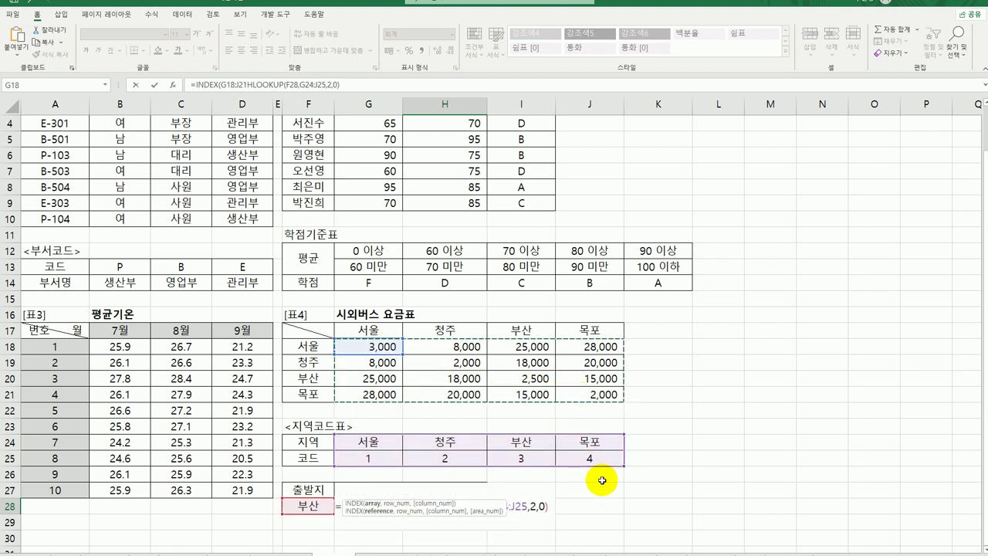
{"action": "type", "text": ","}
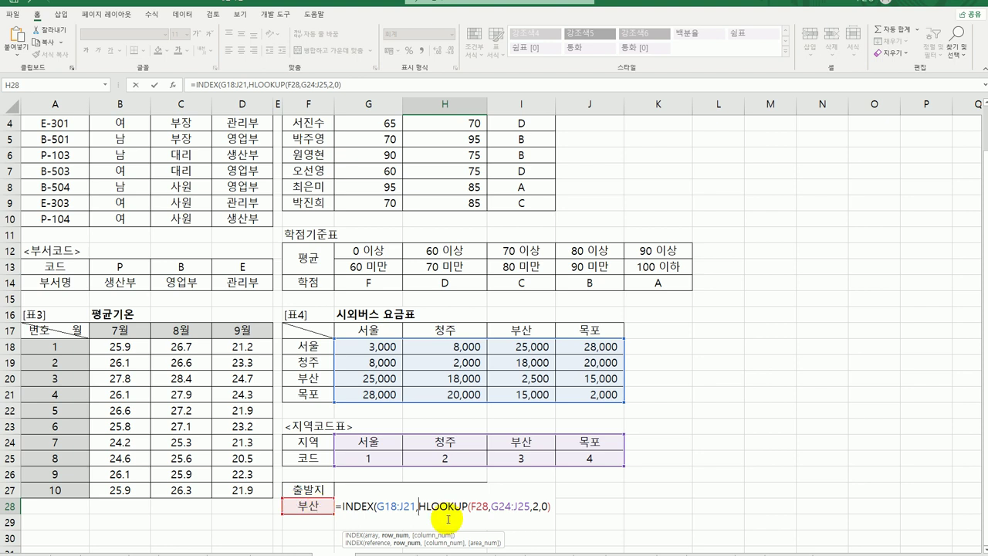
Step: Add a second HLOOKUP as the INDEX column number in H28 and open its function arguments
{"action": "left_click", "coordinate": [553, 507]}
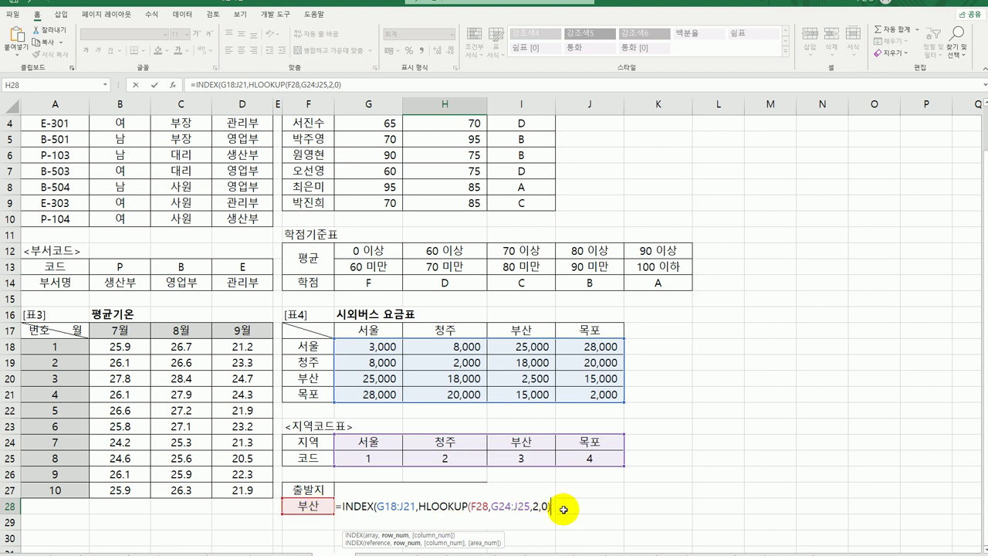
{"action": "type", "text": ",h"}
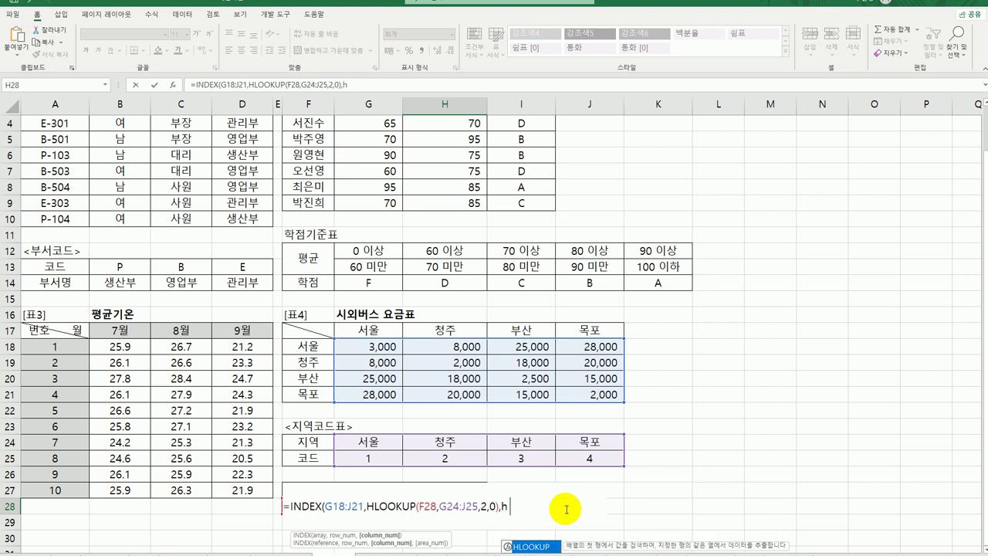
{"action": "type", "text": "l"}
{"action": "key", "text": "Tab"}
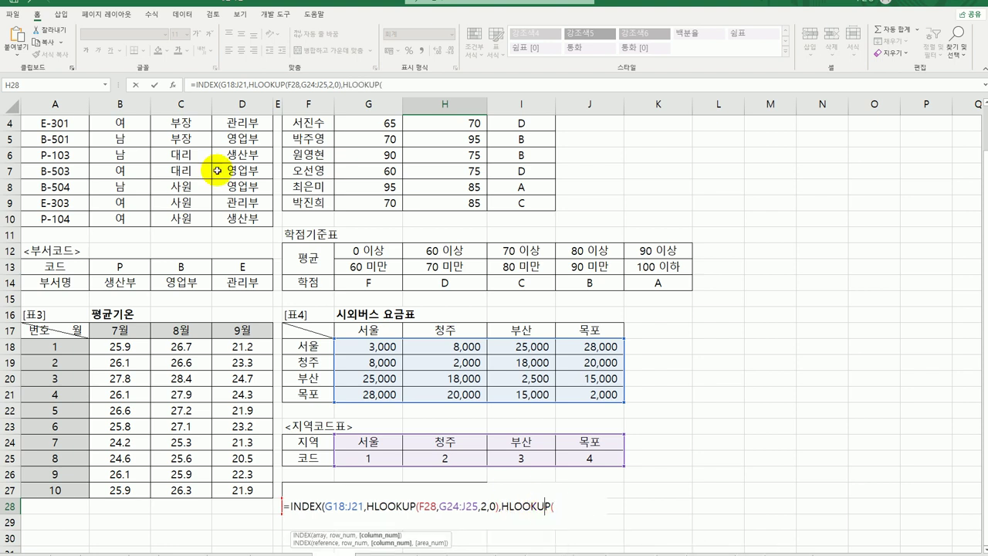
{"action": "left_click", "coordinate": [177, 87]}
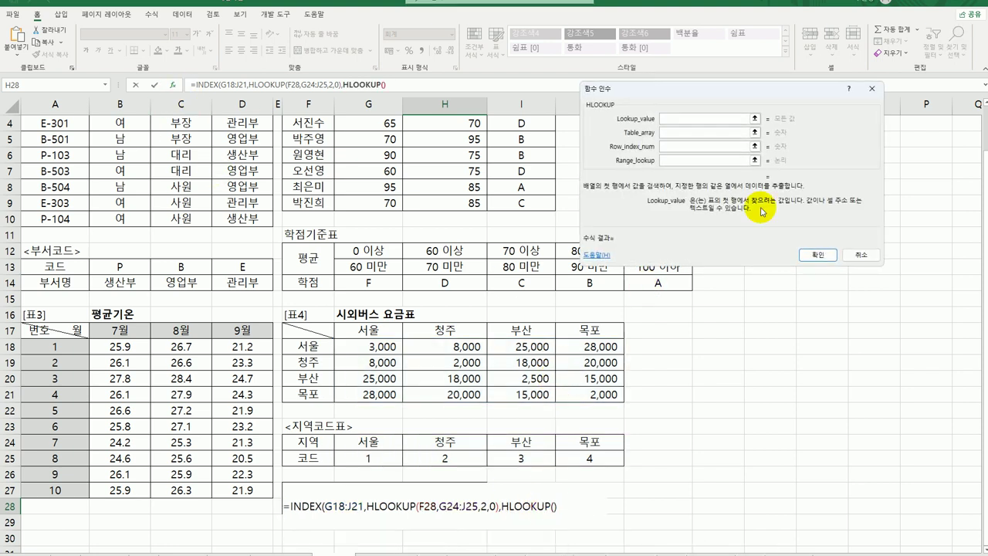
Step: Complete the second HLOOKUP in the H28 formula with lookup value H28, table array G24:J25, row index 2 and range lookup 0
{"action": "left_click", "coordinate": [390, 506]}
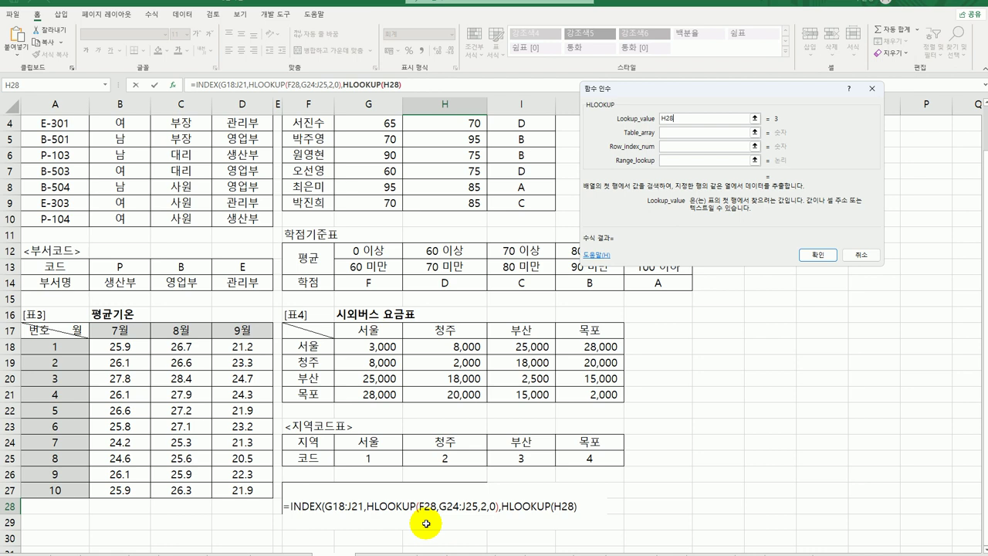
{"action": "left_click", "coordinate": [676, 131]}
{"action": "left_click_drag", "start_coordinate": [362, 441], "coordinate": [563, 452]}
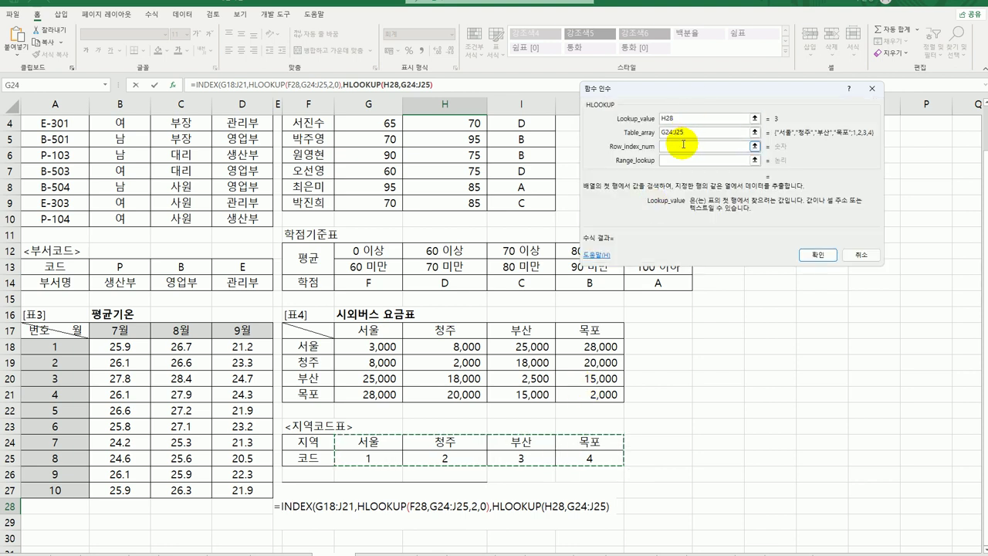
{"action": "left_click", "coordinate": [682, 145]}
{"action": "type", "text": "2"}
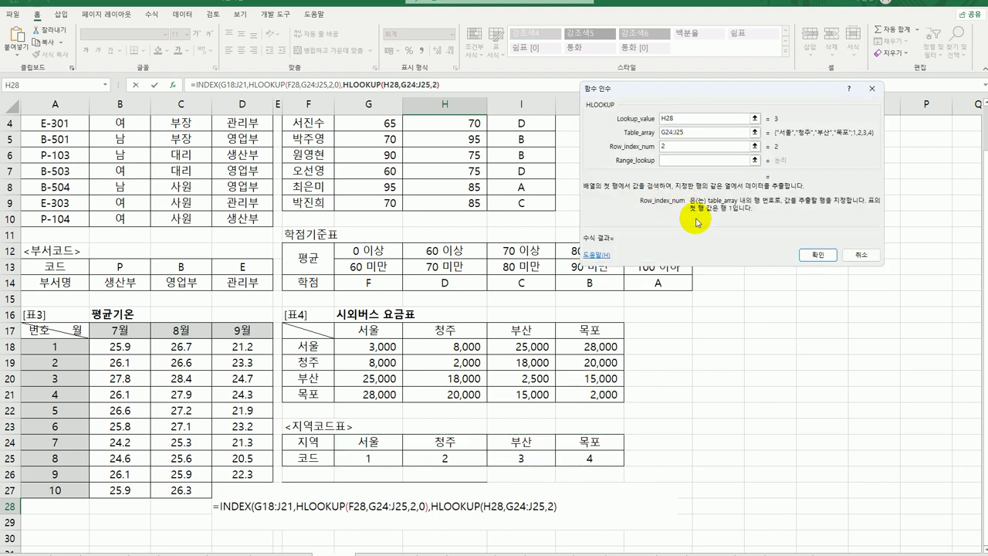
{"action": "left_click", "coordinate": [674, 160]}
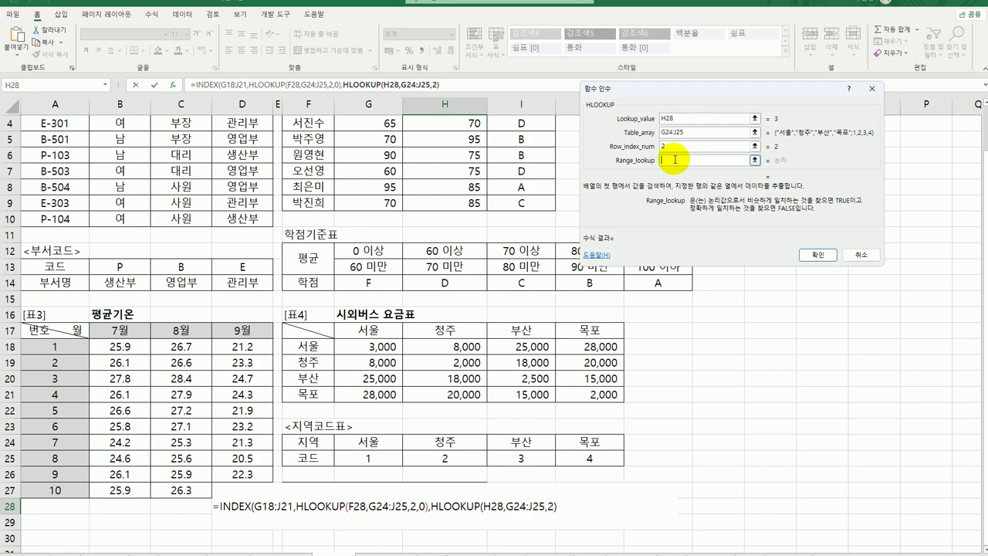
{"action": "type", "text": "0"}
{"action": "left_click", "coordinate": [818, 255]}
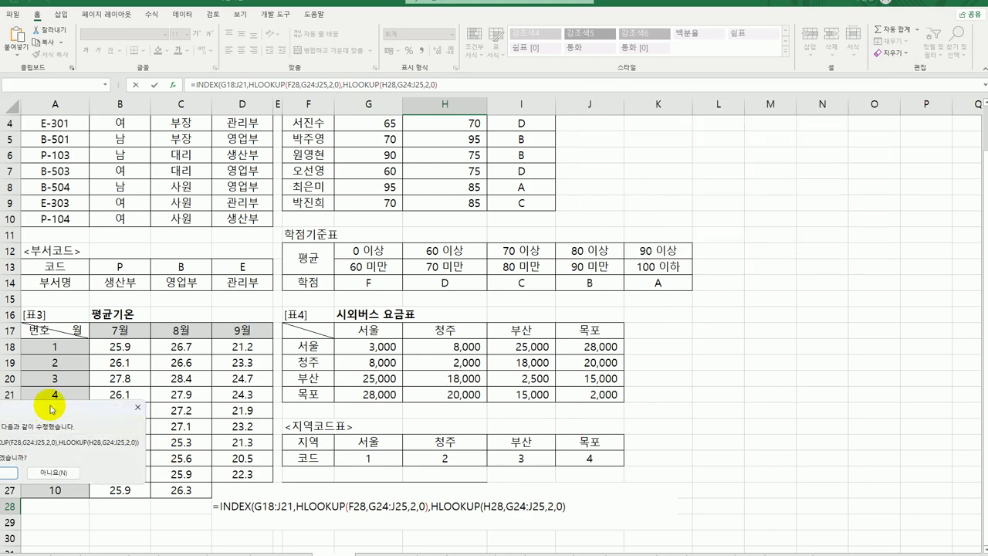
Step: Accept the proposed correction to the H28 formula and dismiss the circular reference warning
{"action": "left_click_drag", "start_coordinate": [51, 407], "coordinate": [381, 313]}
{"action": "left_click", "coordinate": [318, 378]}
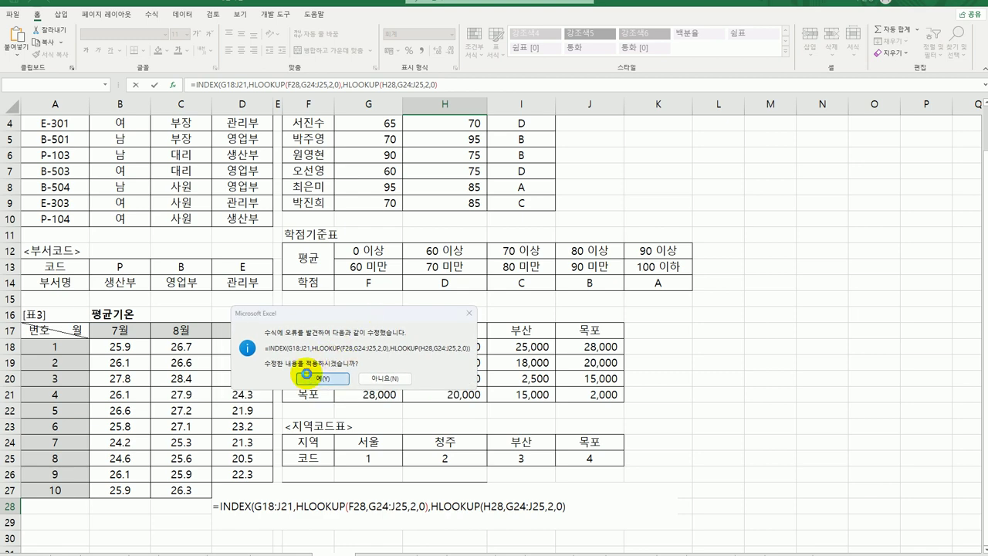
{"action": "left_click_drag", "start_coordinate": [85, 417], "coordinate": [527, 270]}
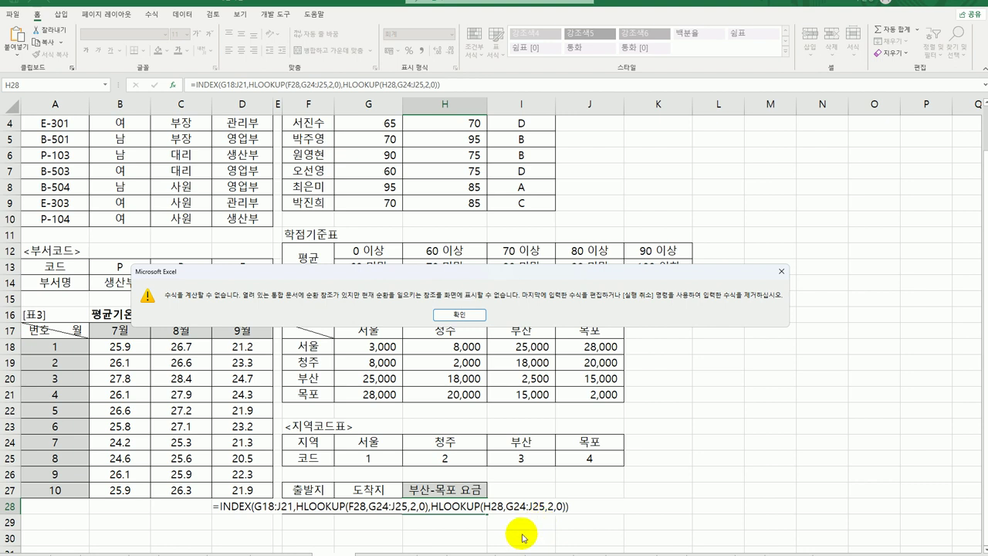
{"action": "left_click", "coordinate": [458, 316]}
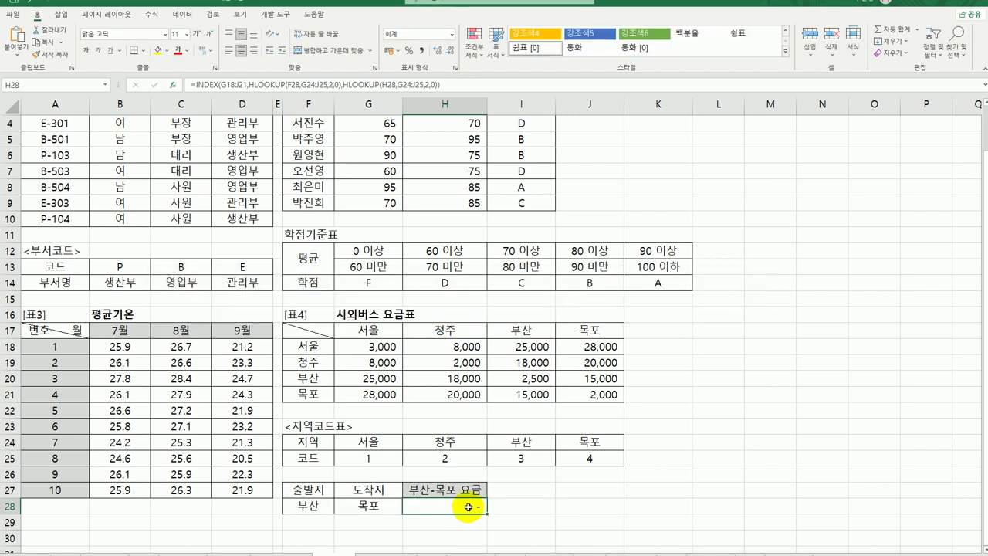
Step: Change the lookup value of the second HLOOKUP in H28 to the 도착지 cell G28
{"action": "double_click", "coordinate": [468, 507]}
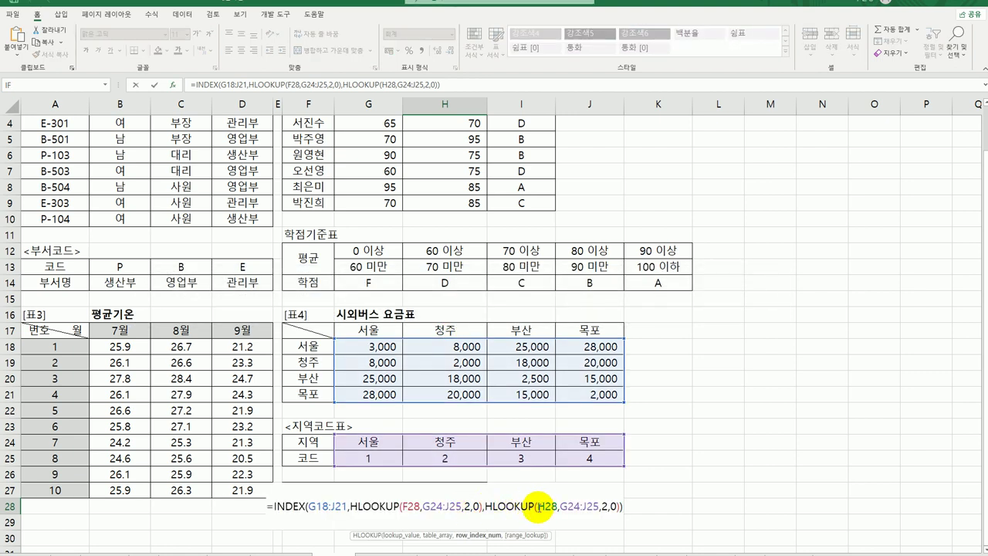
{"action": "double_click", "coordinate": [547, 506]}
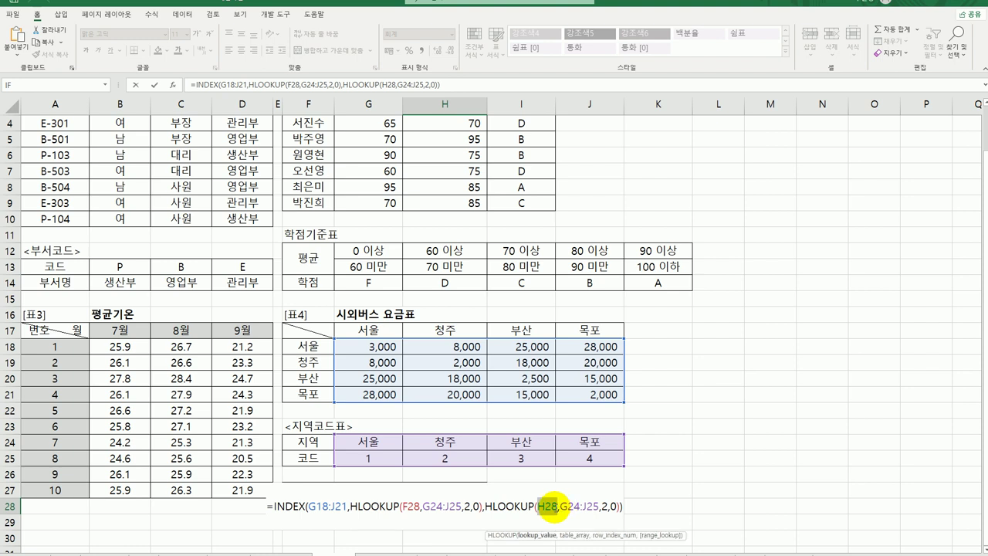
{"action": "type", "text": "g28"}
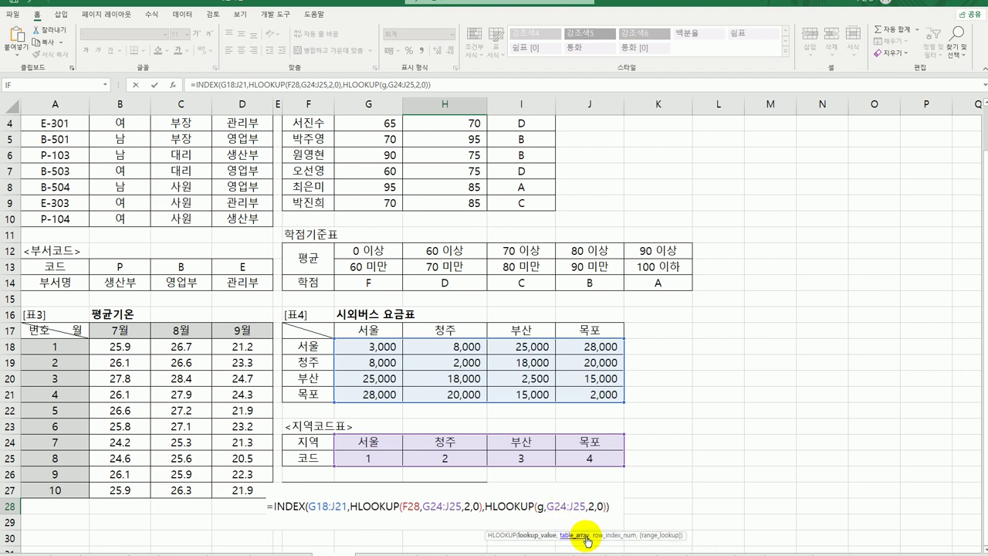
{"action": "key", "text": "Return"}
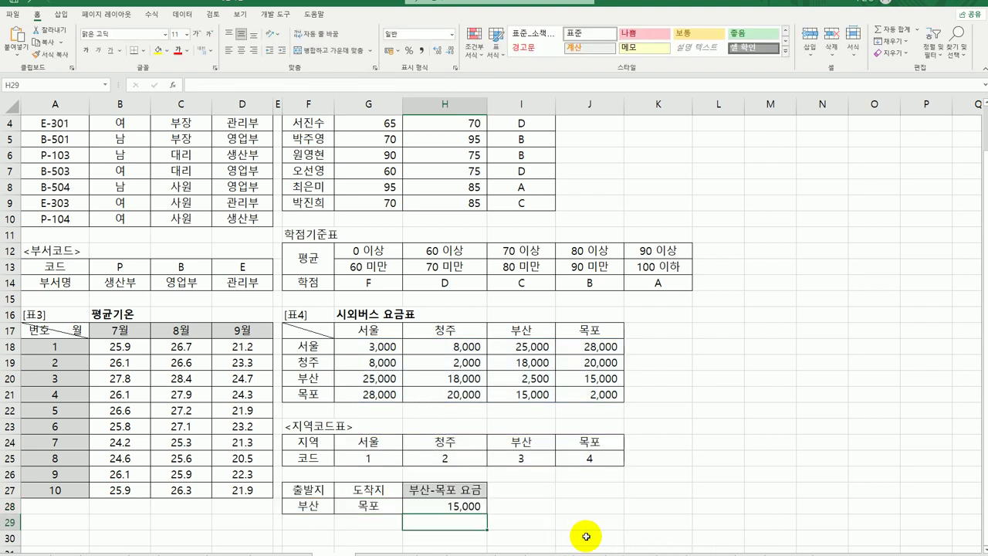
Step: Replace the lookup value of the first HLOOKUP in H28 with F20, the 부산 row header of the 시외버스 요금표
{"action": "left_click", "coordinate": [478, 510]}
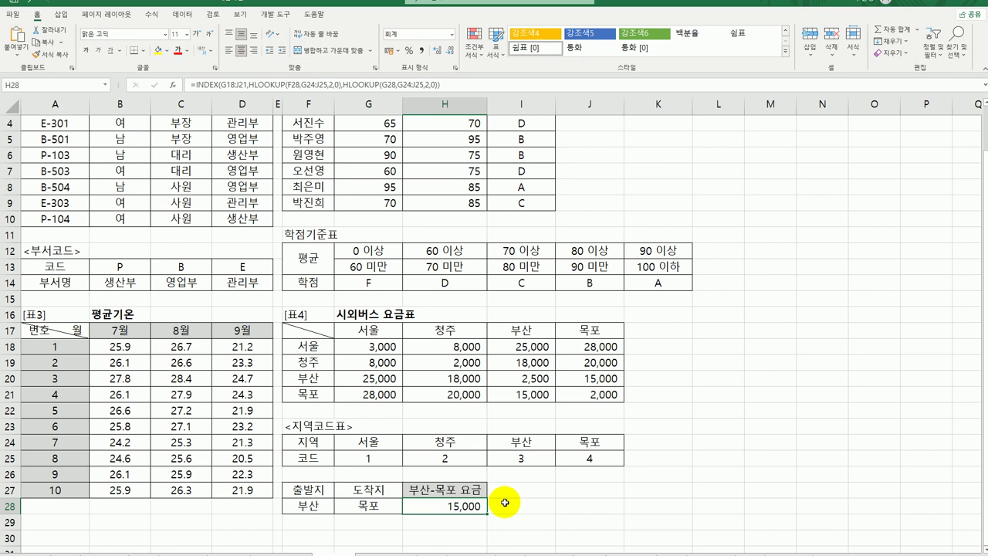
{"action": "double_click", "coordinate": [447, 506]}
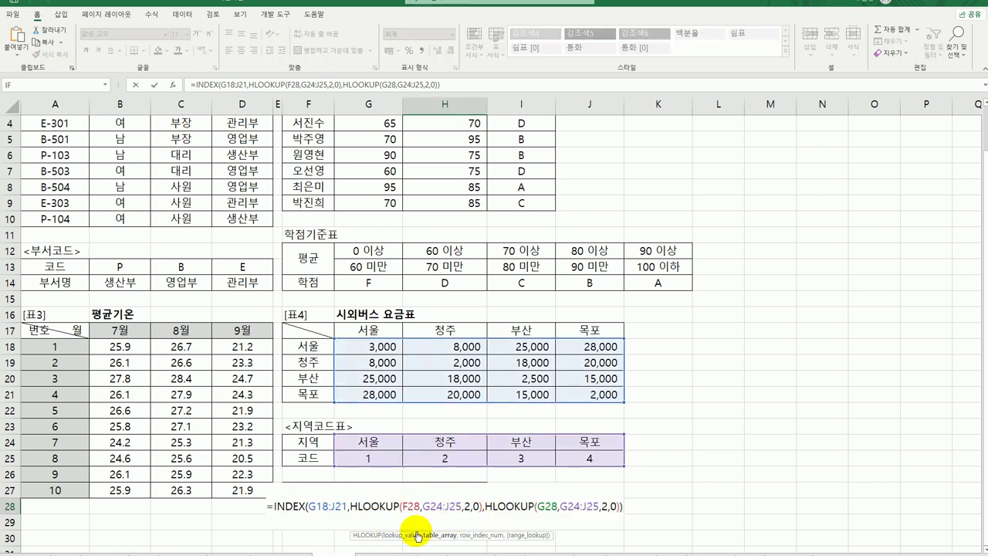
{"action": "left_click_drag", "start_coordinate": [402, 506], "coordinate": [419, 506]}
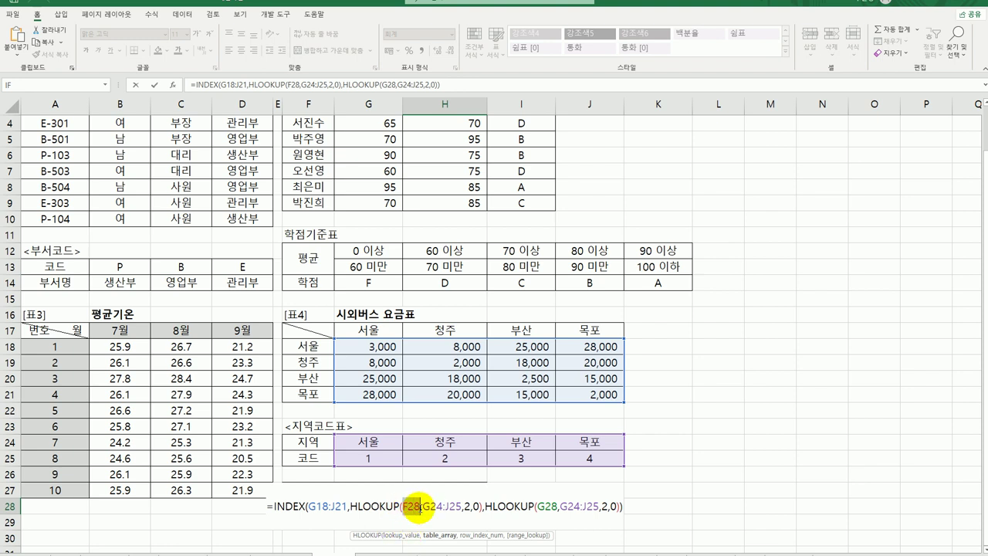
{"action": "left_click_drag", "start_coordinate": [537, 506], "coordinate": [549, 506]}
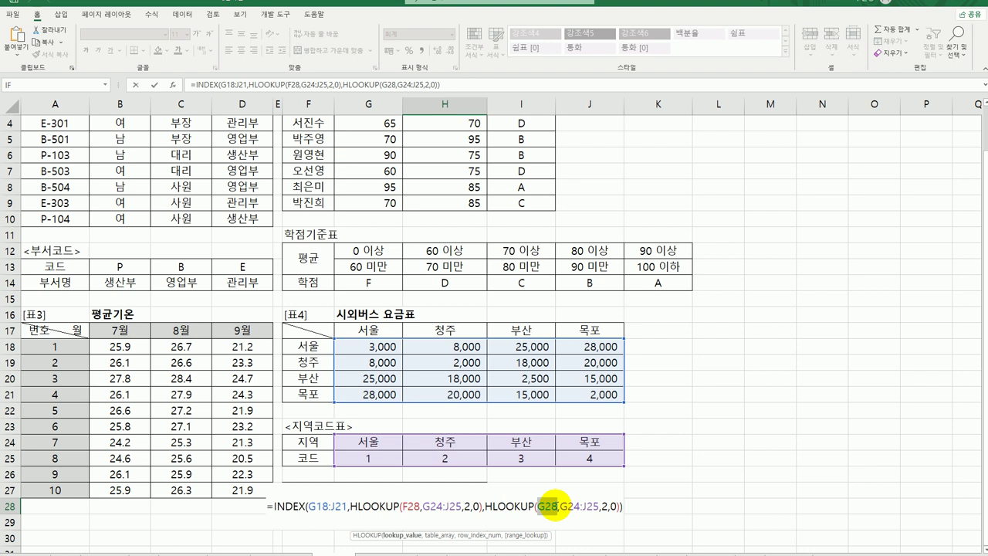
{"action": "left_click_drag", "start_coordinate": [553, 506], "coordinate": [553, 506]}
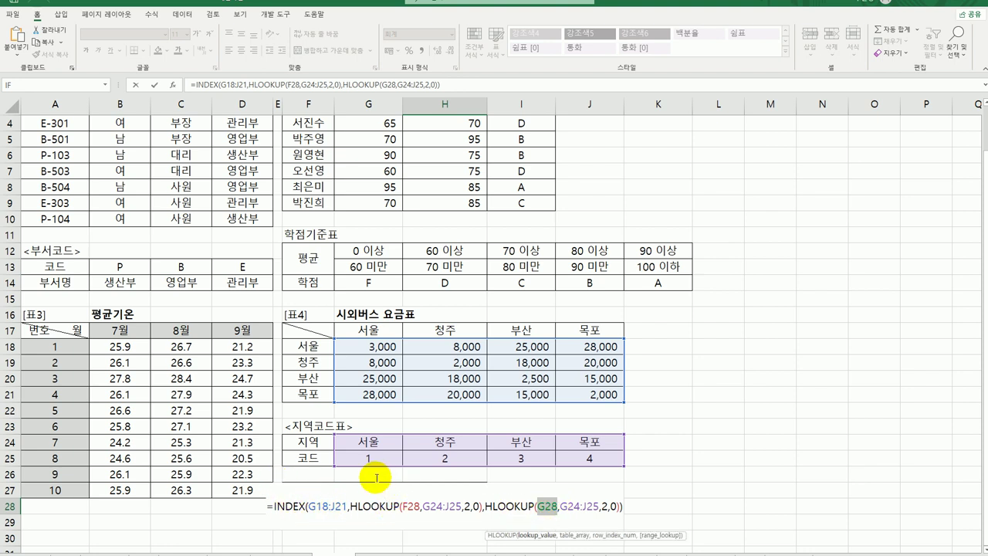
{"action": "left_click", "coordinate": [417, 506]}
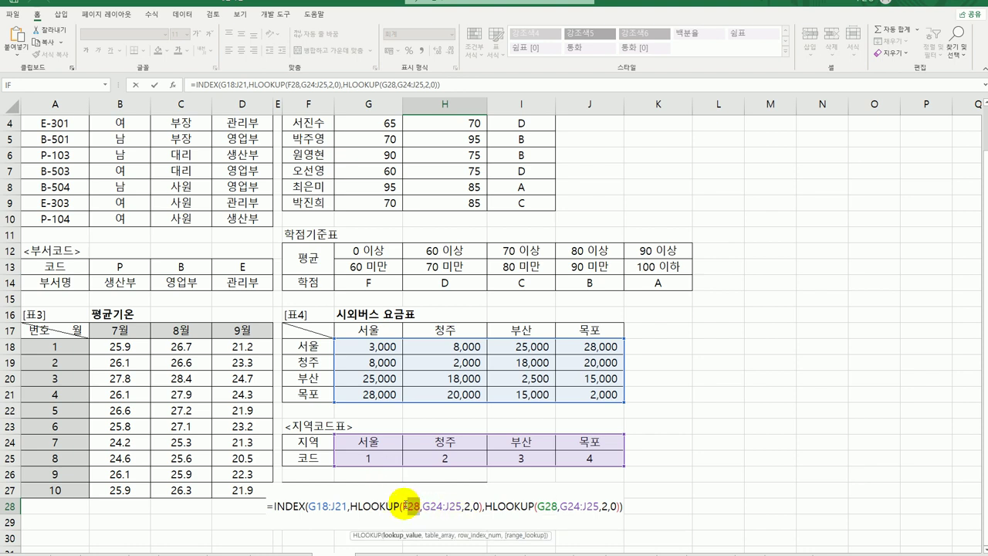
{"action": "double_click", "coordinate": [415, 506]}
{"action": "left_click_drag", "start_coordinate": [406, 505], "coordinate": [415, 510]}
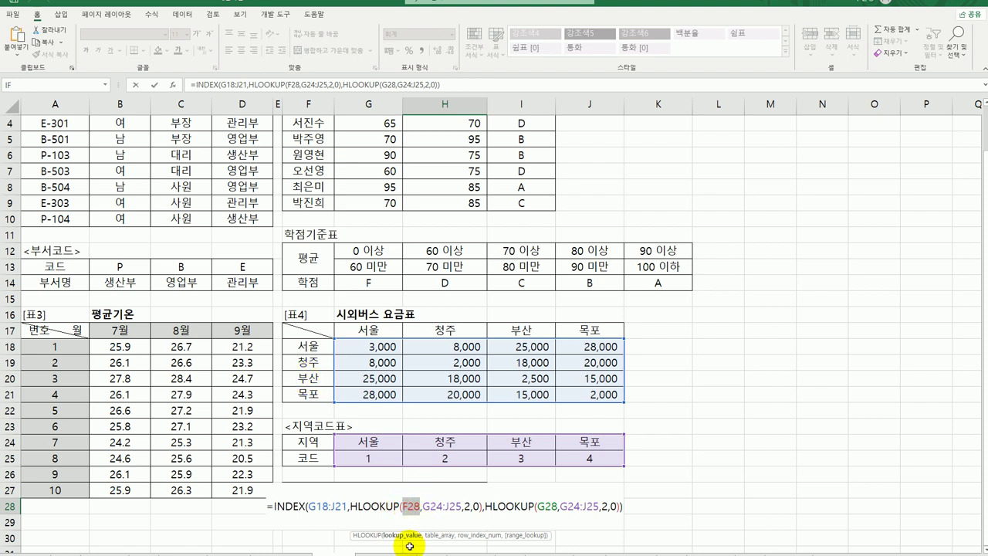
{"action": "key", "text": "BackSpace"}
{"action": "left_click", "coordinate": [297, 379]}
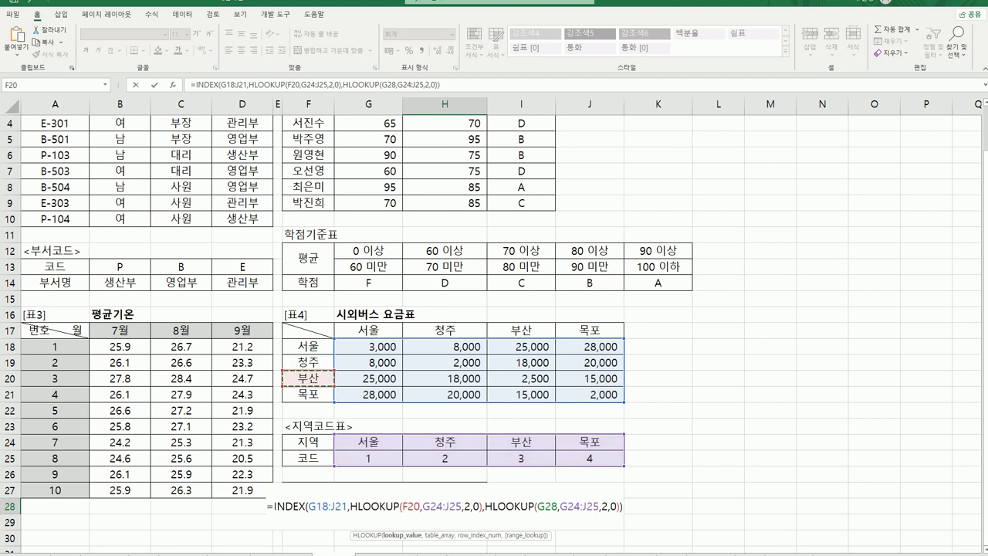
Step: Replace the lookup value of the second HLOOKUP in H28 with J17, the 목포 column header, and commit the formula
{"action": "left_click", "coordinate": [539, 510]}
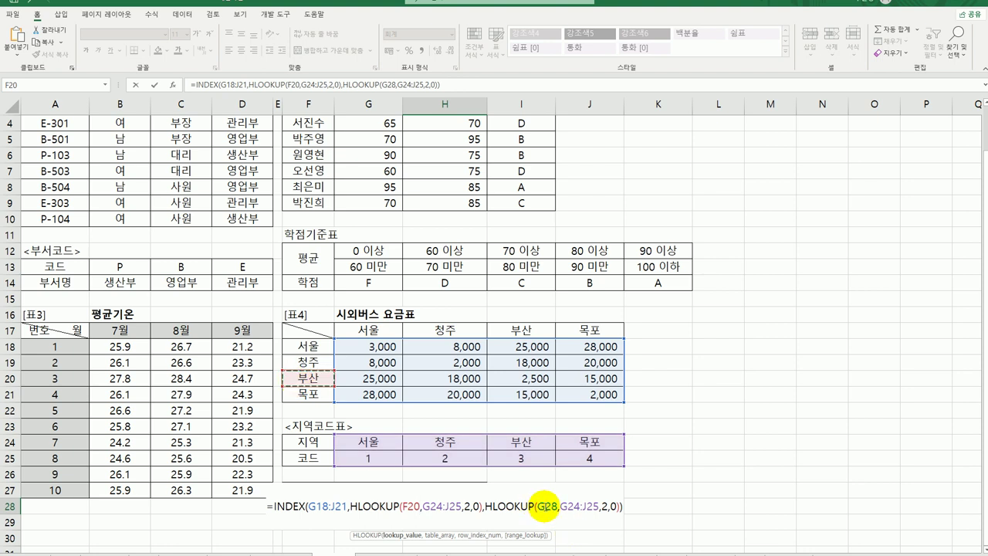
{"action": "double_click", "coordinate": [545, 506]}
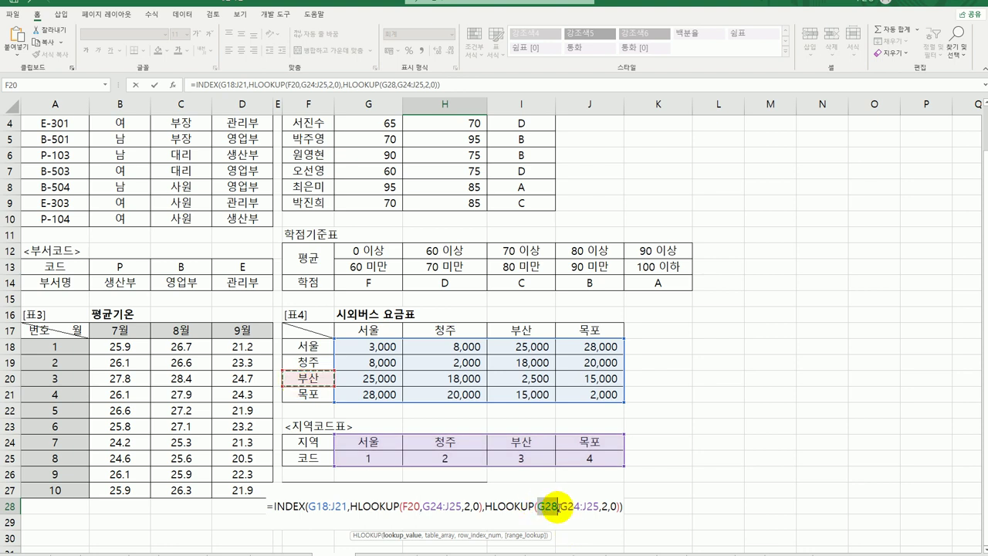
{"action": "left_click", "coordinate": [590, 332]}
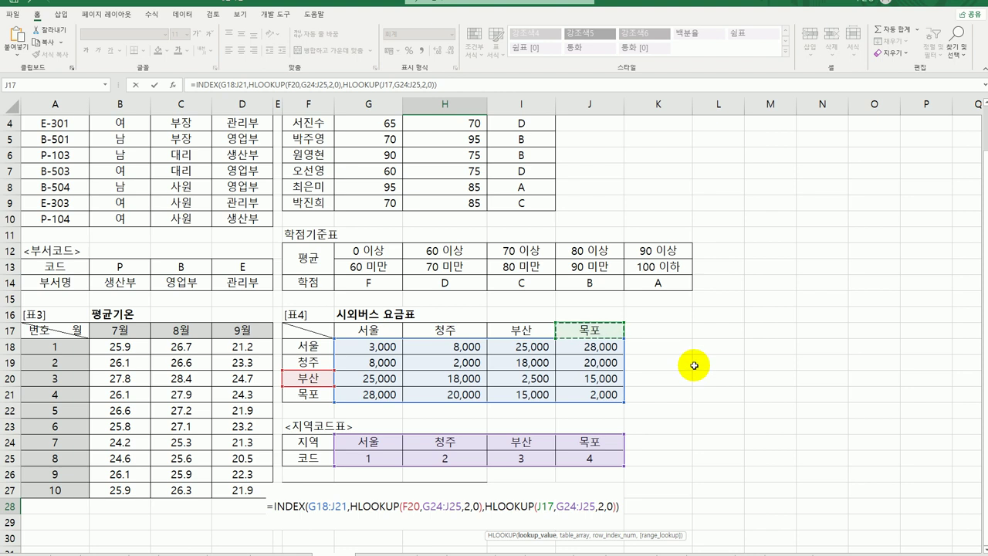
{"action": "key", "text": "Return"}
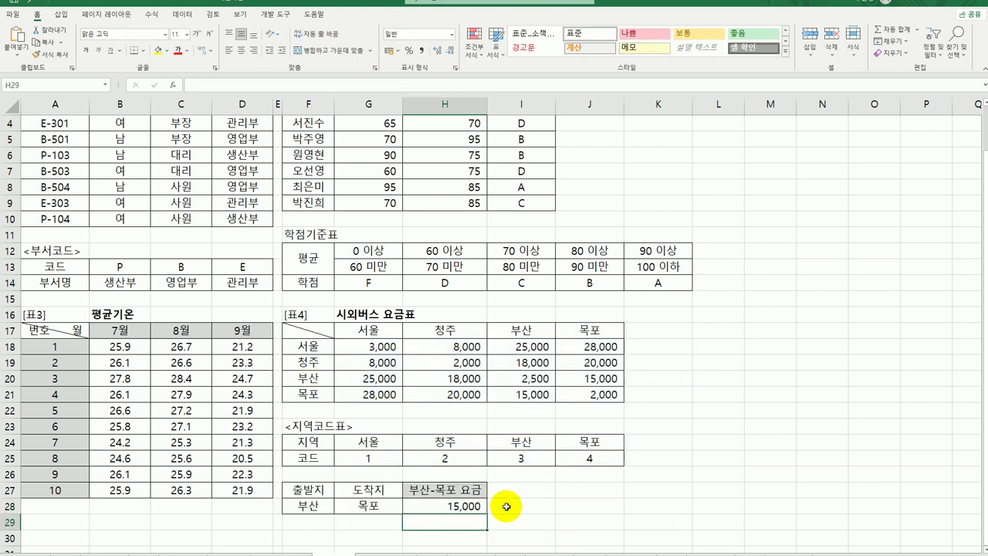
Step: Check the H28 formula against the 부산 and 목포 cells F28, G28, F20 and J17, and review the completed tables
{"action": "left_click", "coordinate": [463, 506]}
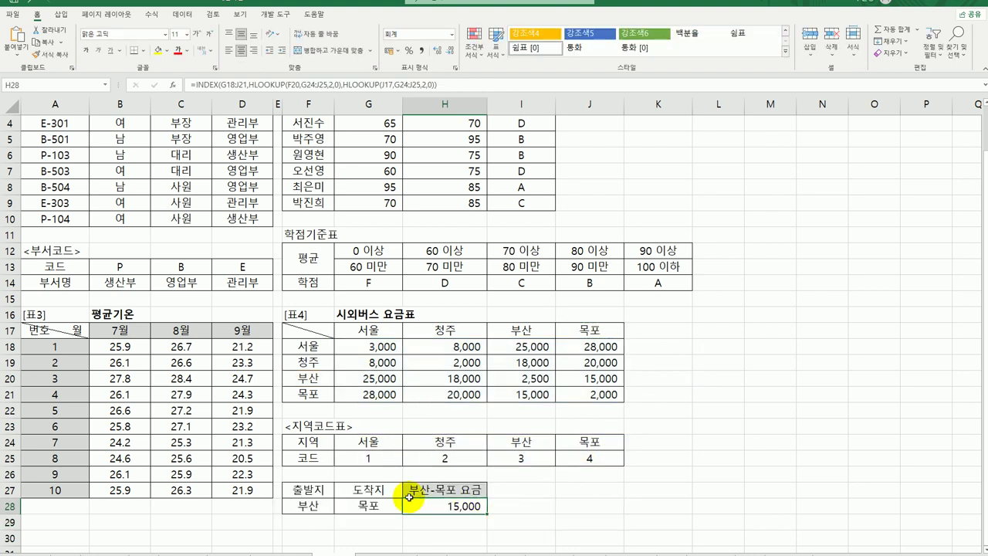
{"action": "left_click", "coordinate": [324, 506]}
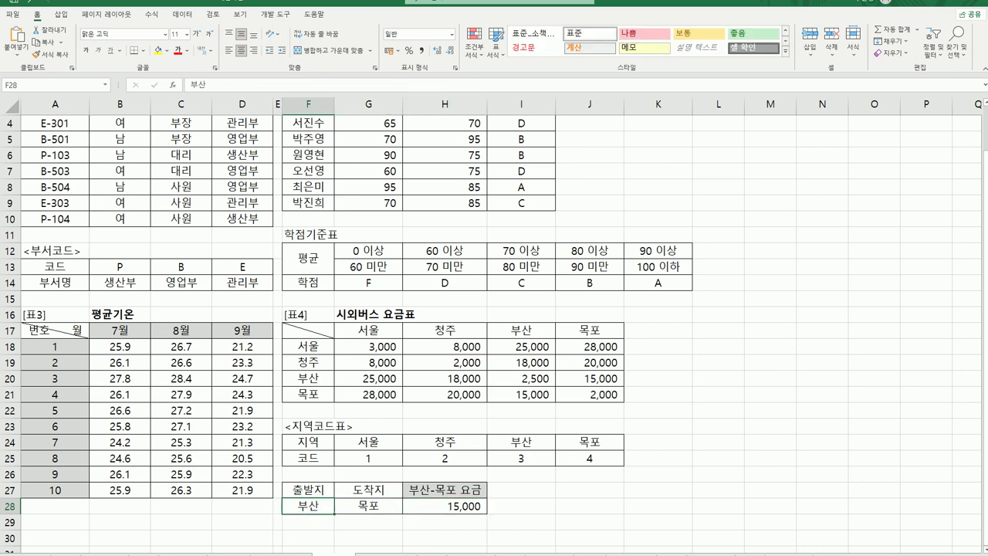
{"action": "left_click", "coordinate": [367, 507]}
{"action": "left_click", "coordinate": [448, 507]}
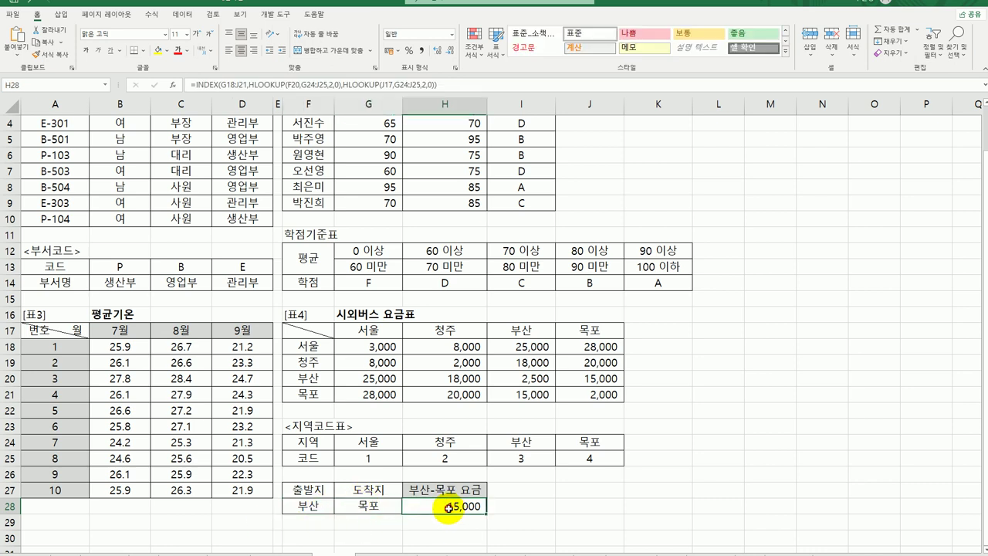
{"action": "left_click", "coordinate": [303, 381]}
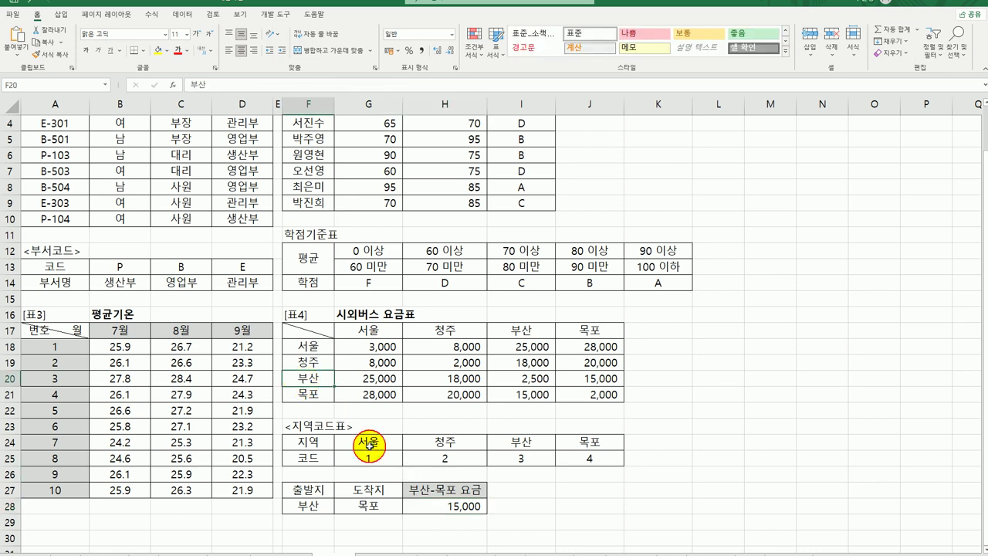
{"action": "left_click", "coordinate": [586, 329]}
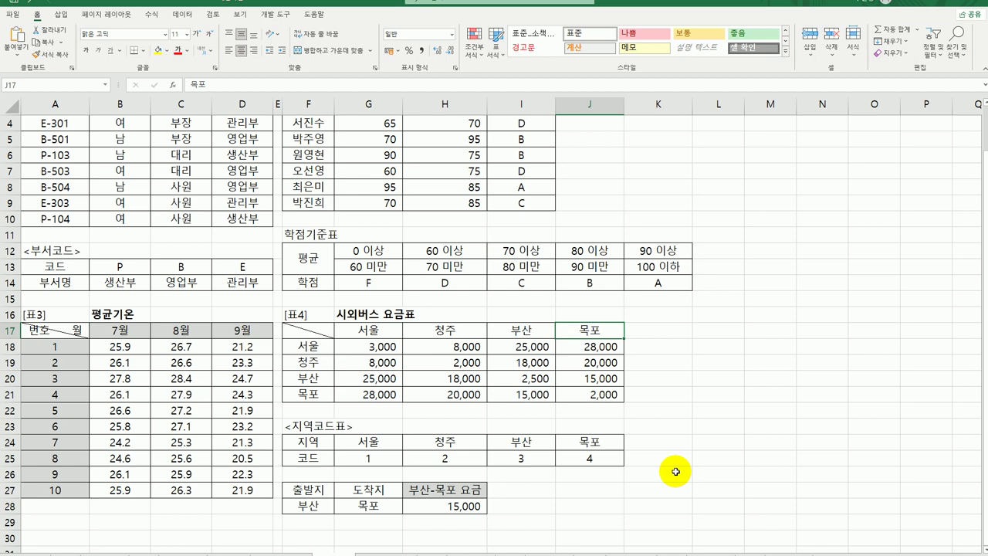
{"action": "scroll", "coordinate": [675, 471], "scroll_direction": "up", "scroll_amount": 1}
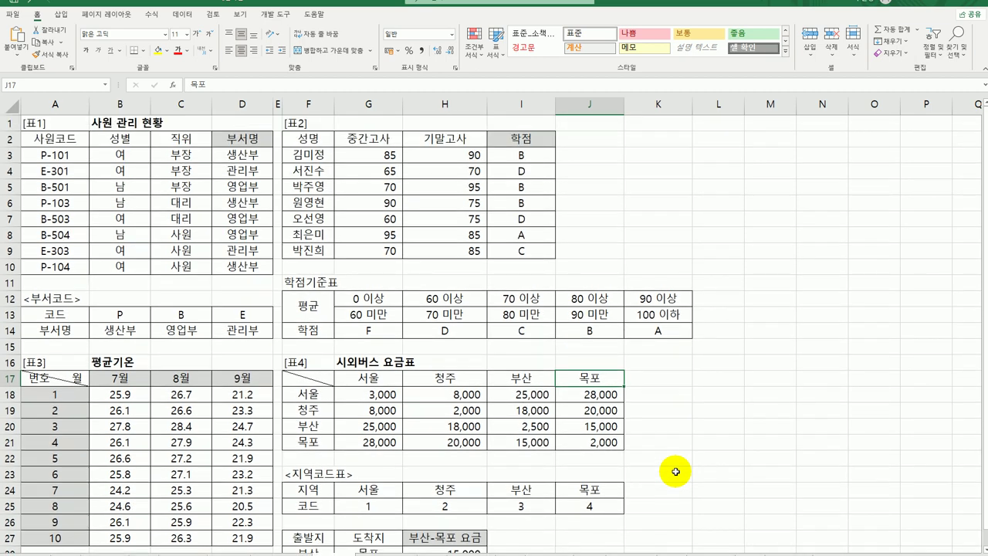
{"action": "scroll", "coordinate": [355, 532], "scroll_direction": "down", "scroll_amount": 1}
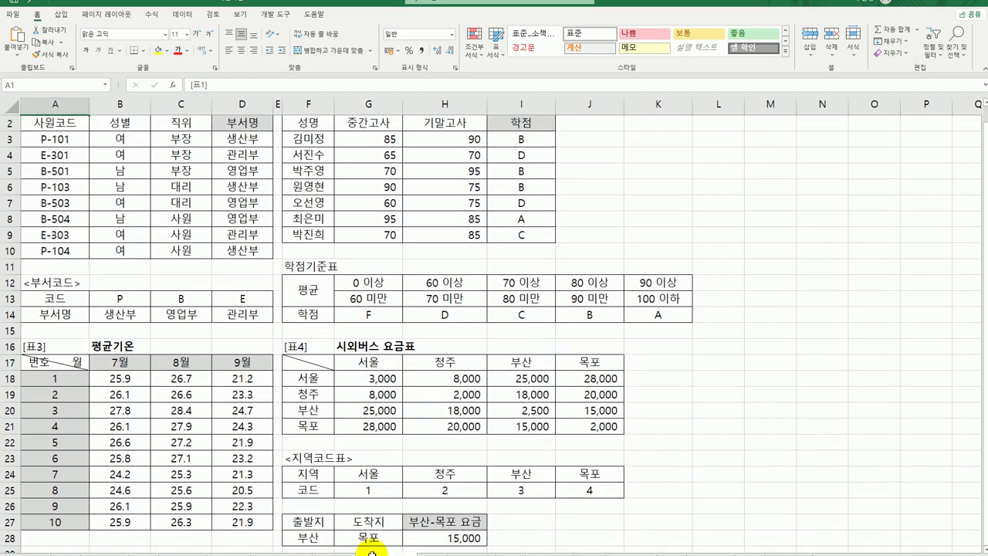
{"action": "key", "text": "ctrl+Home"}
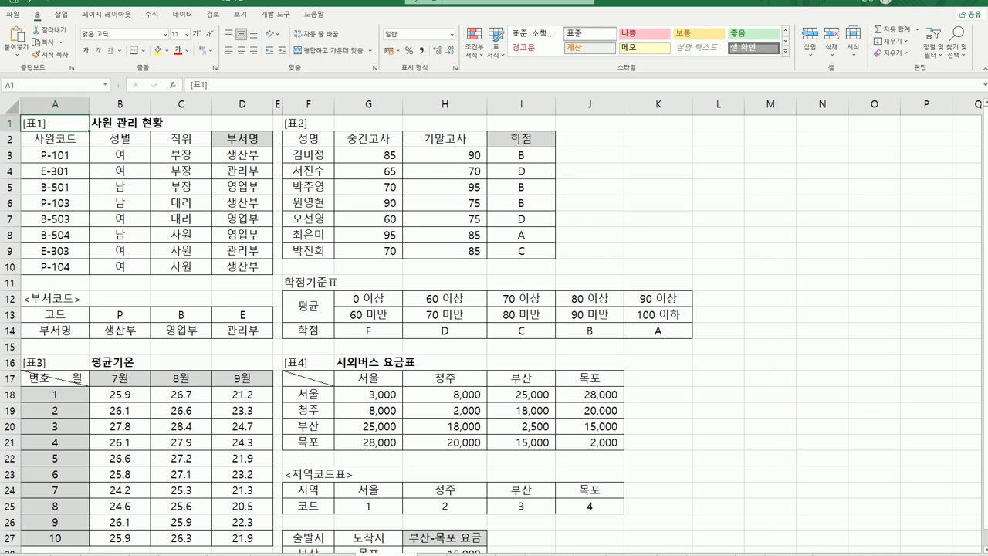
{"action": "left_click", "coordinate": [590, 378]}
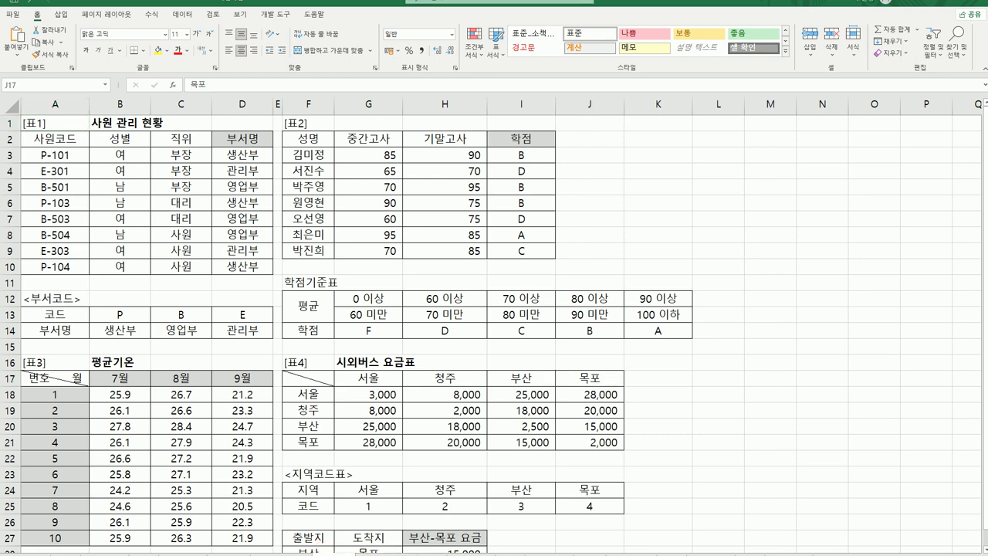